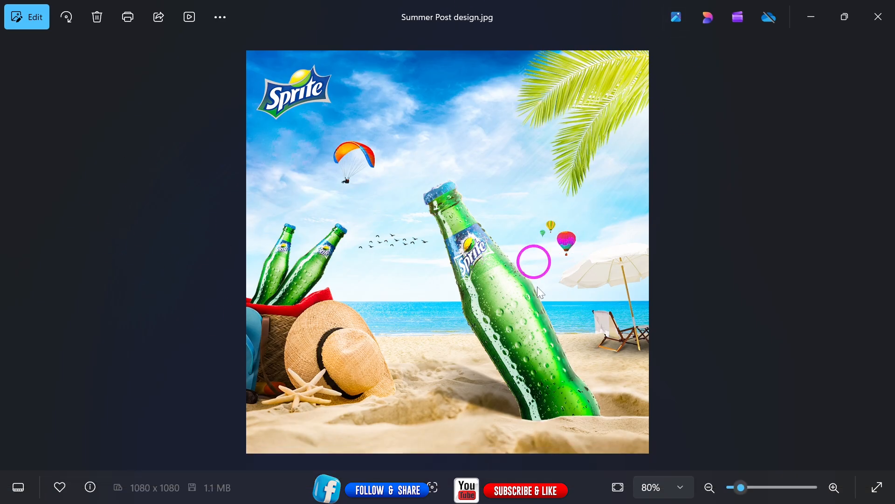
# Step: Switch to Photoshop, create a 1080 x 1080 px document at 300 ppi, and view the finished Summer Post design for reference
pyautogui.moveTo(359, 503)
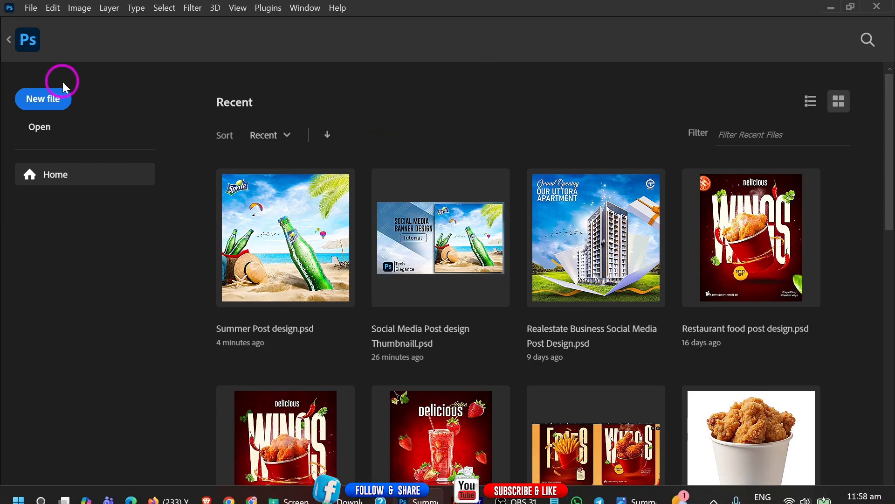
pyautogui.click(44, 95)
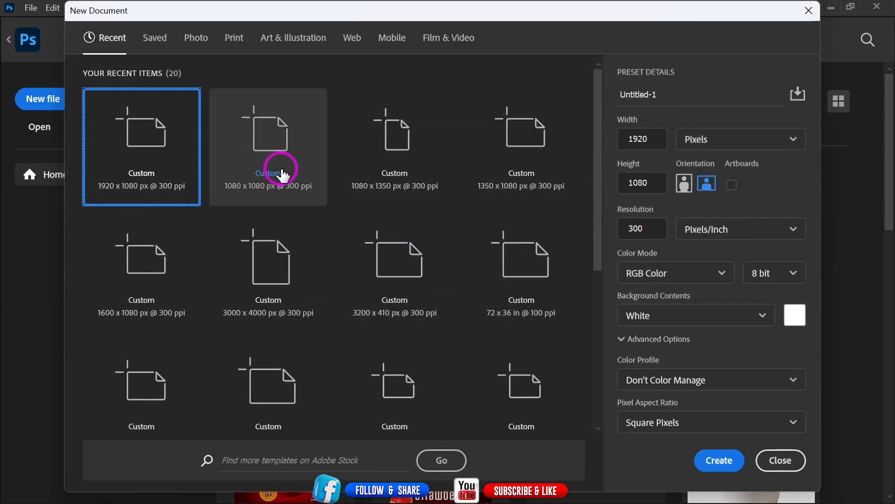
pyautogui.click(260, 172)
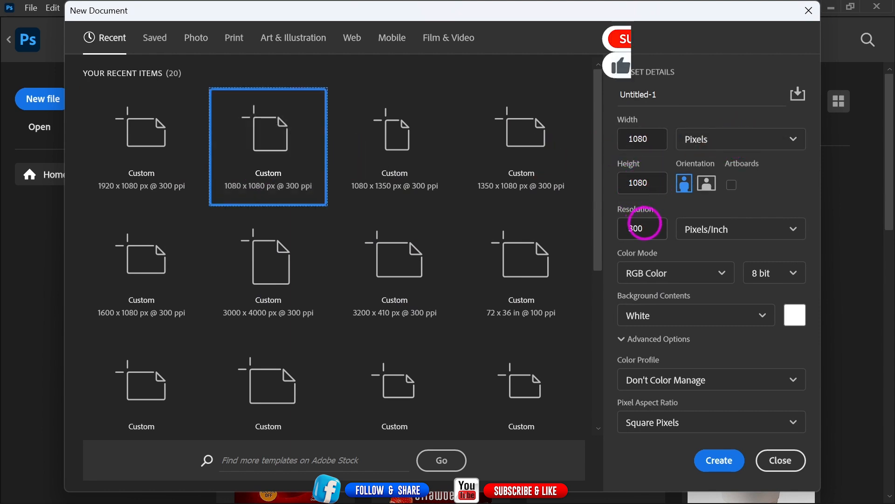
pyautogui.click(722, 461)
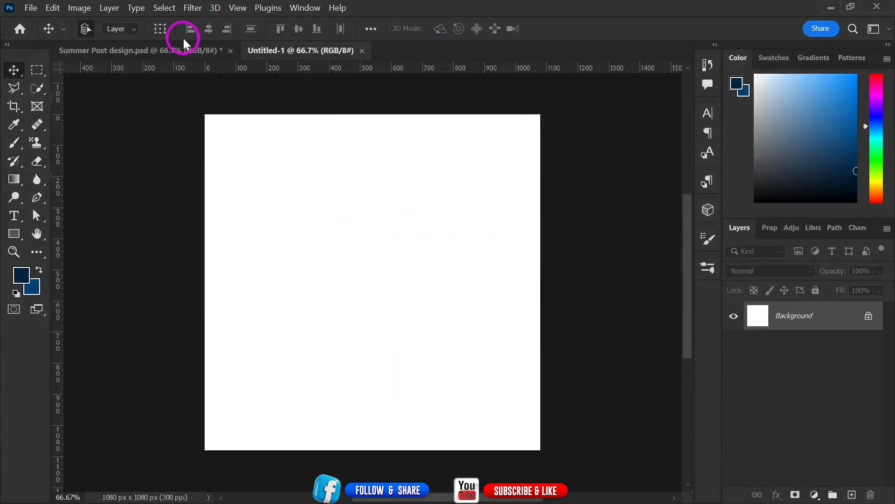
pyautogui.click(177, 48)
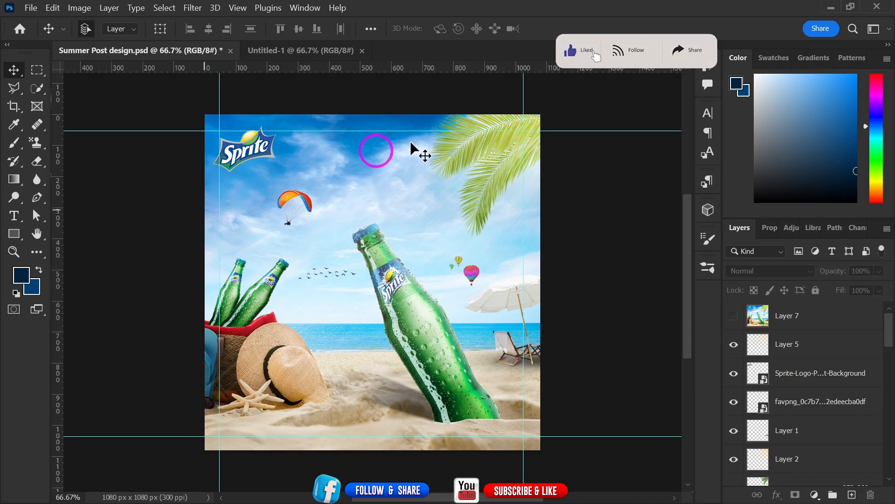
pyautogui.click(309, 55)
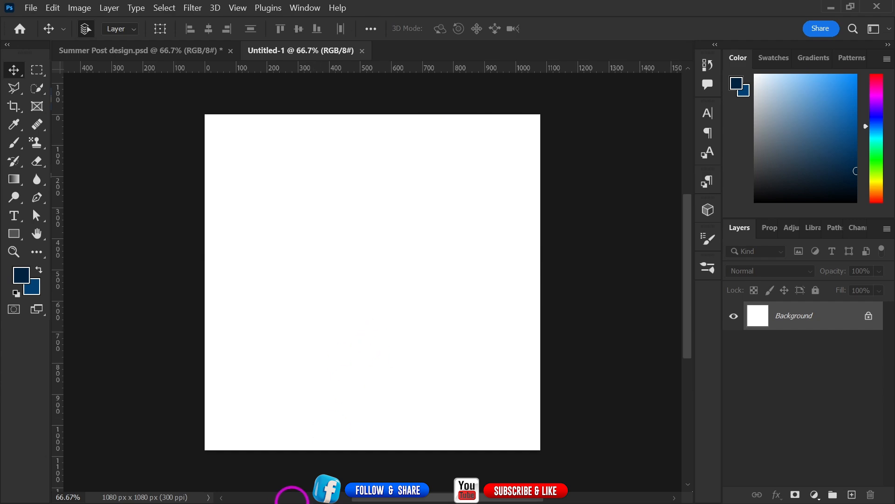
# Step: Place Sky.jpg from the Downloads folder into the new document, aligned to the canvas top and scaled to about 77.6%
pyautogui.moveTo(300, 500)
pyautogui.moveTo(351, 497)
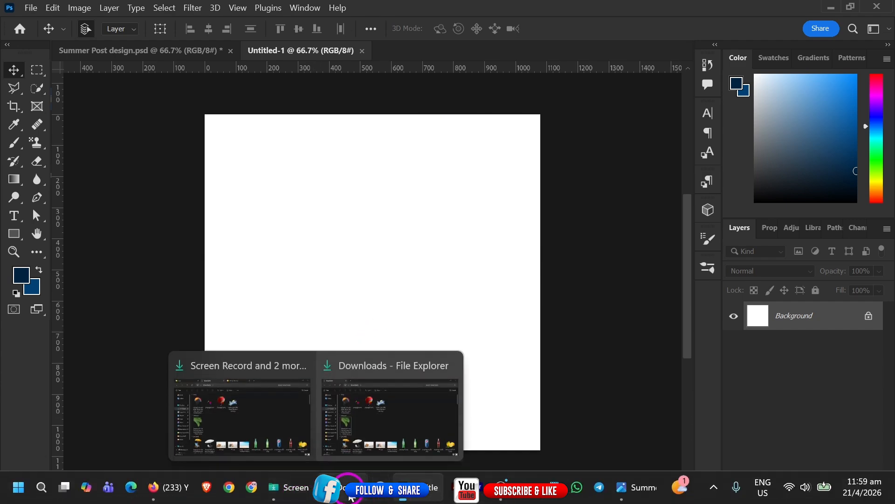
pyautogui.click(389, 411)
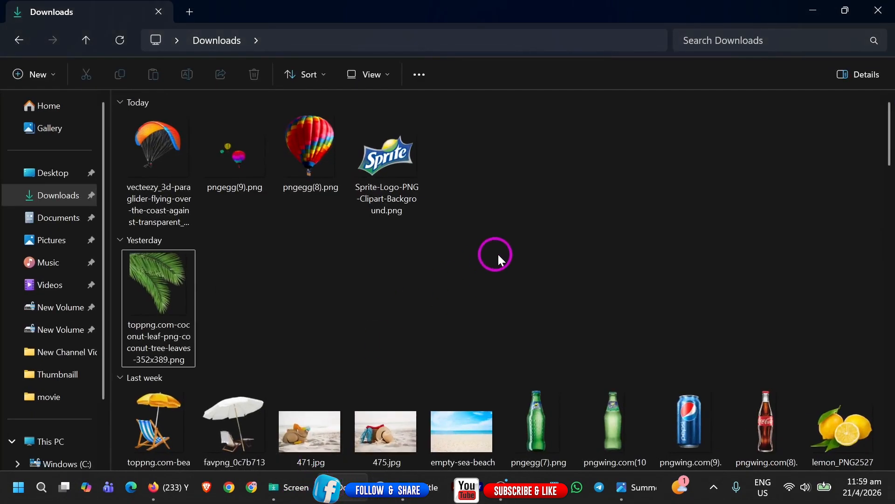
pyautogui.moveTo(891, 152); pyautogui.dragTo(889, 194)
pyautogui.moveTo(362, 321); pyautogui.dragTo(370, 144)
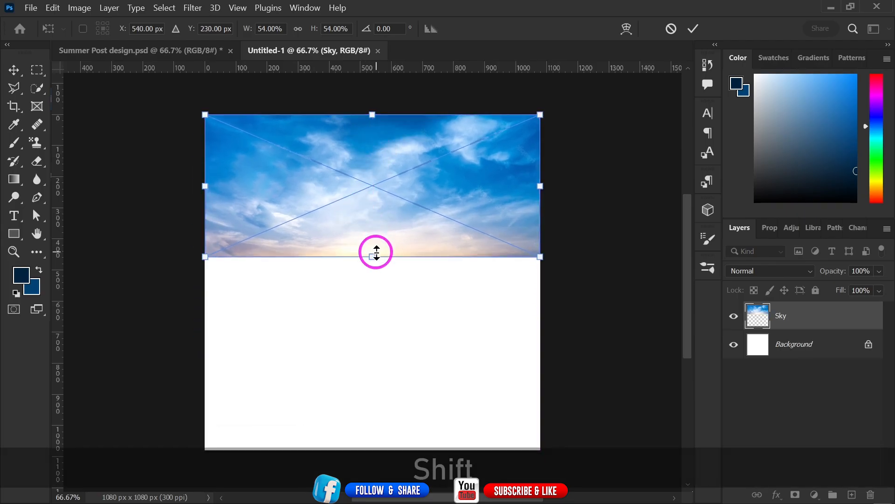
pyautogui.moveTo(377, 252); pyautogui.dragTo(380, 315)
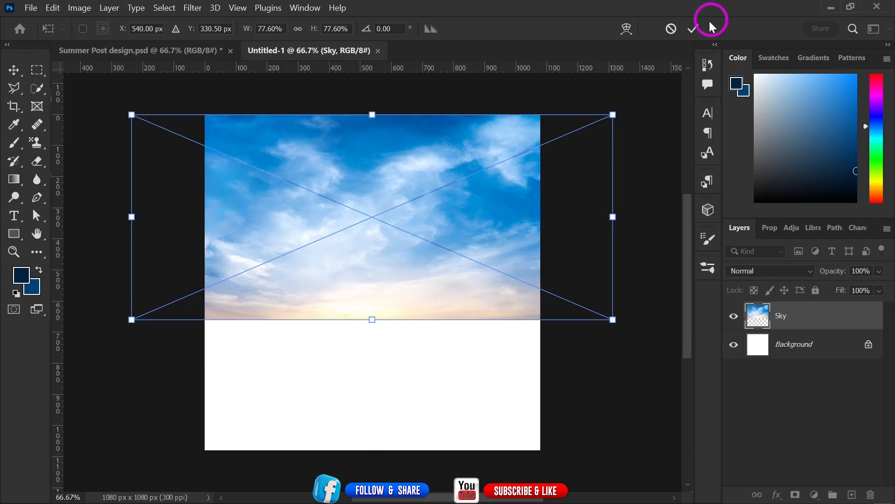
pyautogui.click(694, 28)
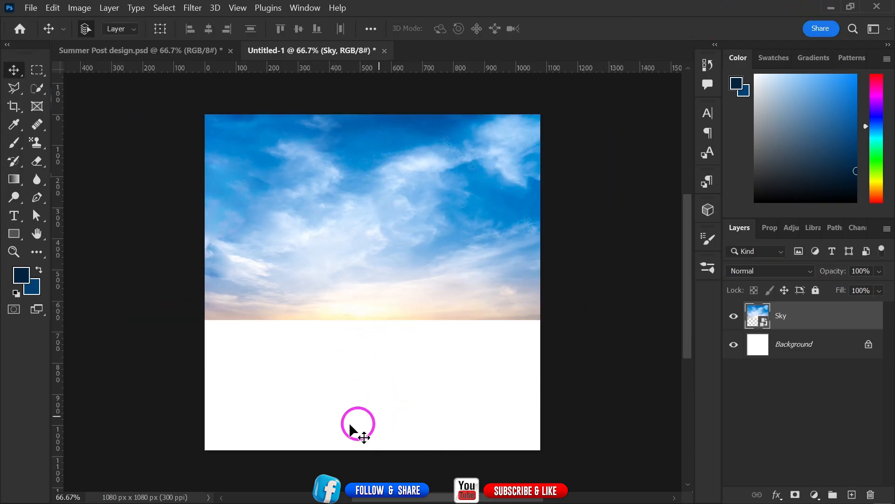
# Step: Place empty-sea-beach-background.jpg from the Downloads folder at 45.6% scale so its sand covers the lower part of the canvas
pyautogui.click(348, 497)
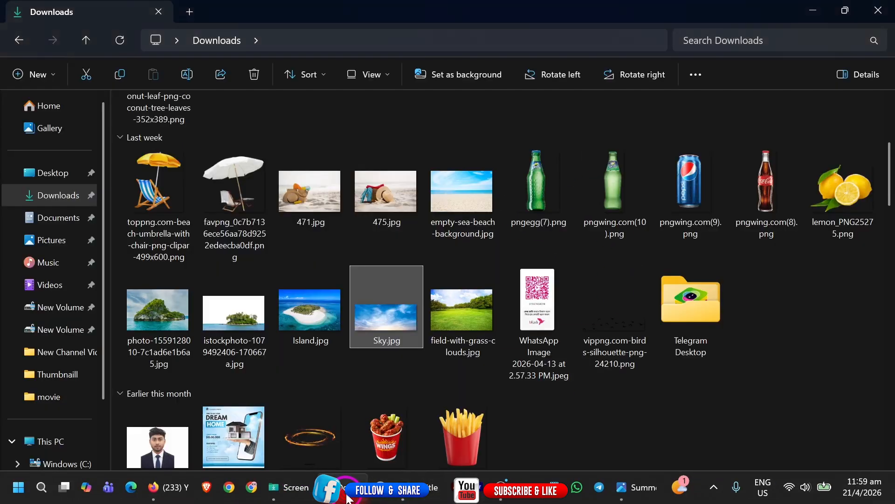
pyautogui.moveTo(467, 205); pyautogui.dragTo(387, 300)
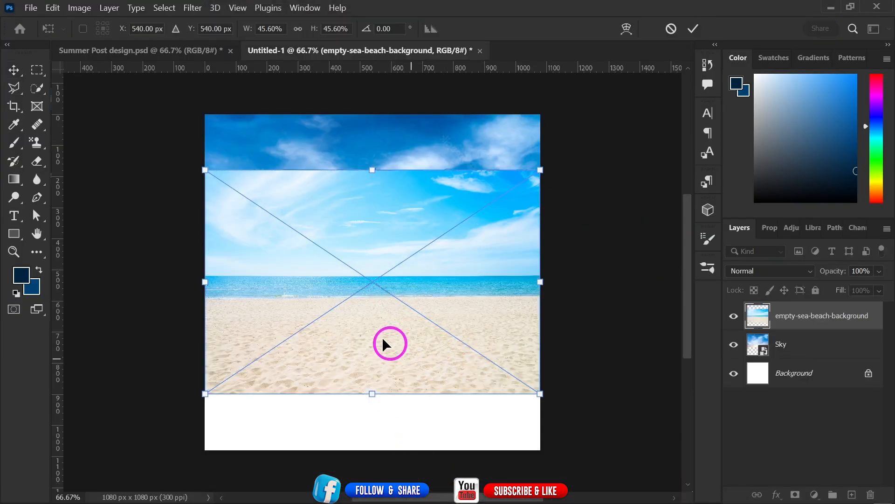
pyautogui.moveTo(383, 339); pyautogui.dragTo(378, 399)
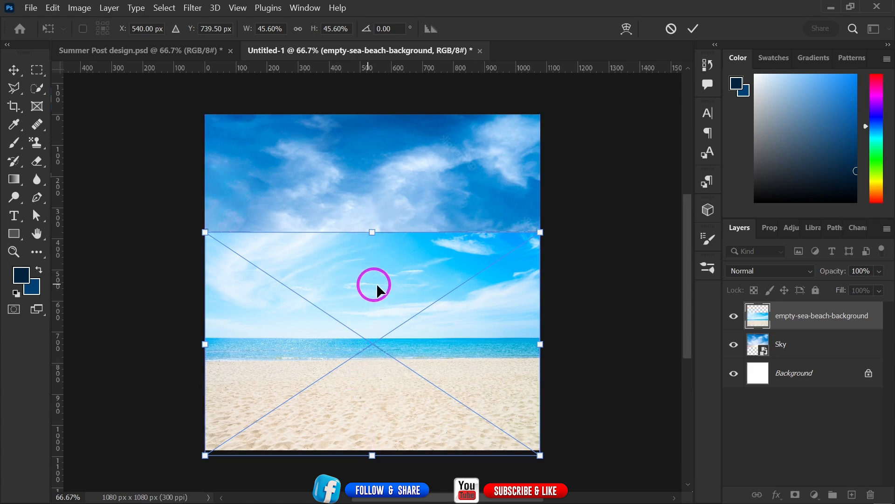
pyautogui.moveTo(357, 377); pyautogui.dragTo(352, 375)
pyautogui.click(693, 28)
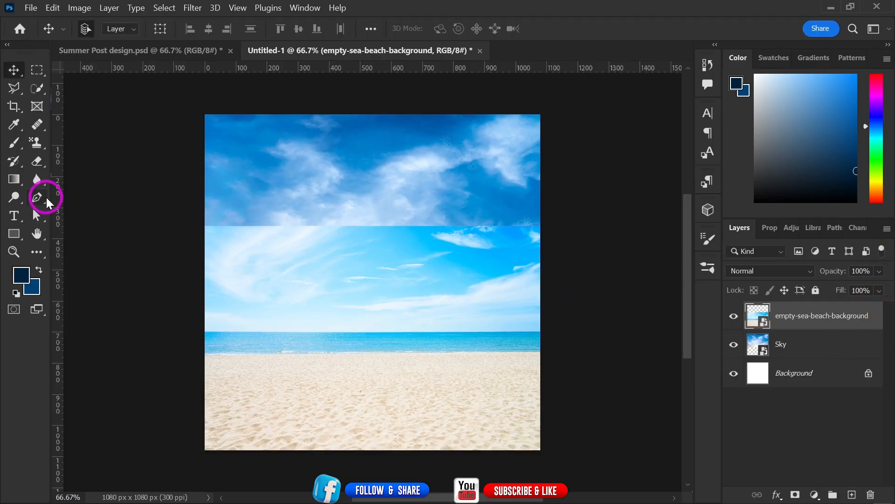
# Step: Rasterize the beach layer and erase its upper edge with a soft eraser of about 402 px to blend it into the sky
pyautogui.click(36, 163)
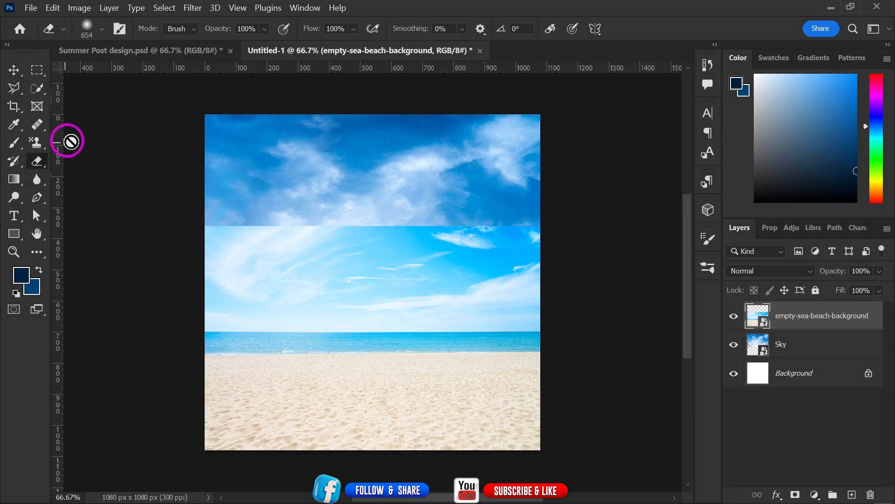
pyautogui.click(294, 253)
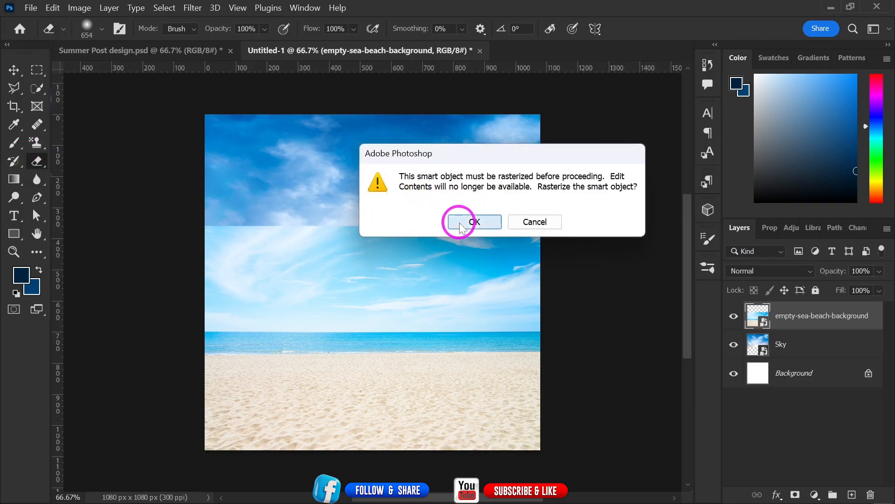
pyautogui.click(475, 222)
pyautogui.moveTo(276, 185)
pyautogui.mouseDown()
pyautogui.moveTo(156, 211)
pyautogui.moveTo(217, 217)
pyautogui.mouseUp()
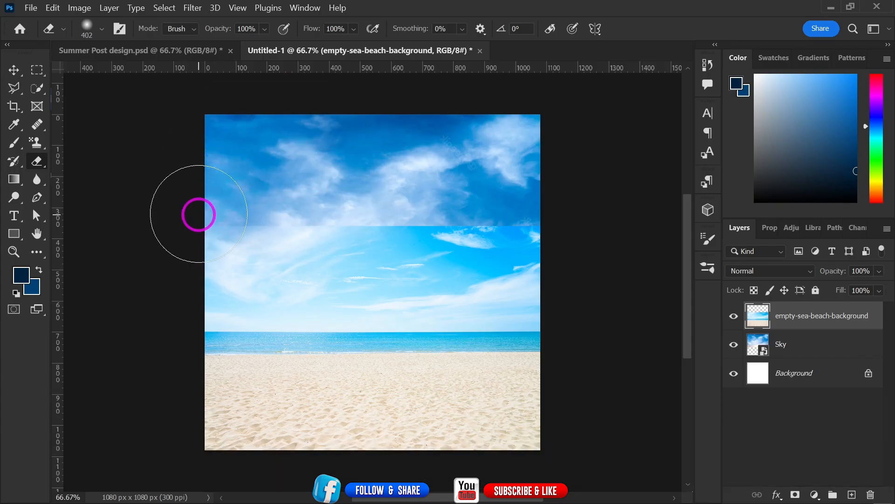
pyautogui.moveTo(314, 199)
pyautogui.mouseDown()
pyautogui.moveTo(452, 176)
pyautogui.moveTo(332, 222)
pyautogui.moveTo(466, 180)
pyautogui.moveTo(444, 199)
pyautogui.mouseUp()
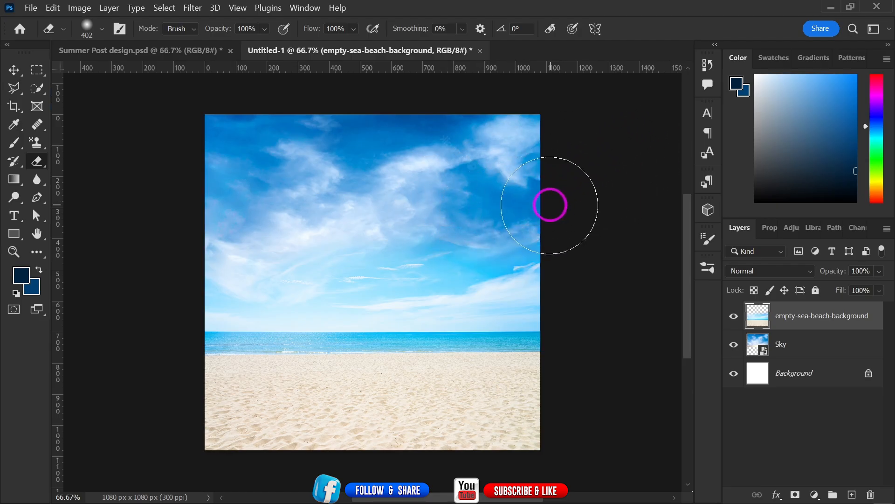
pyautogui.moveTo(488, 217)
pyautogui.mouseDown()
pyautogui.moveTo(446, 162)
pyautogui.moveTo(384, 209)
pyautogui.mouseUp()
pyautogui.moveTo(384, 122); pyautogui.dragTo(387, 120)
pyautogui.click(281, 198)
pyautogui.click(258, 129)
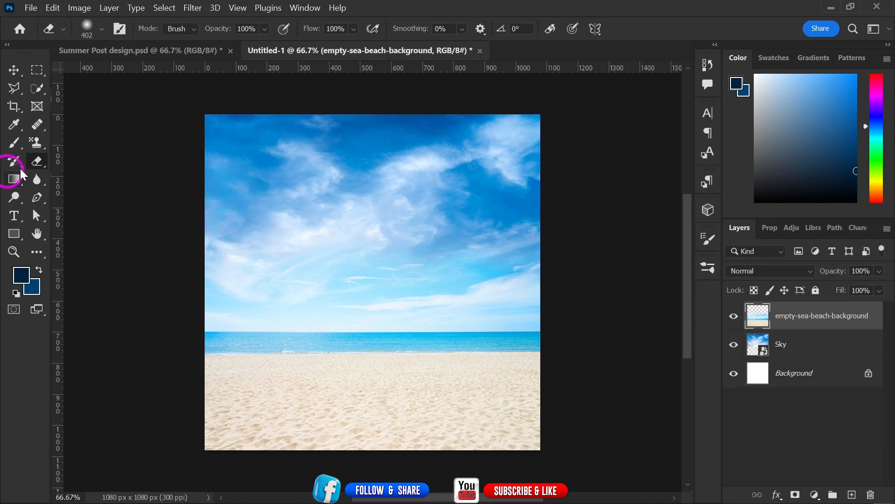
# Step: Convert the empty-sea-beach-background layer to a smart object
pyautogui.click(10, 74)
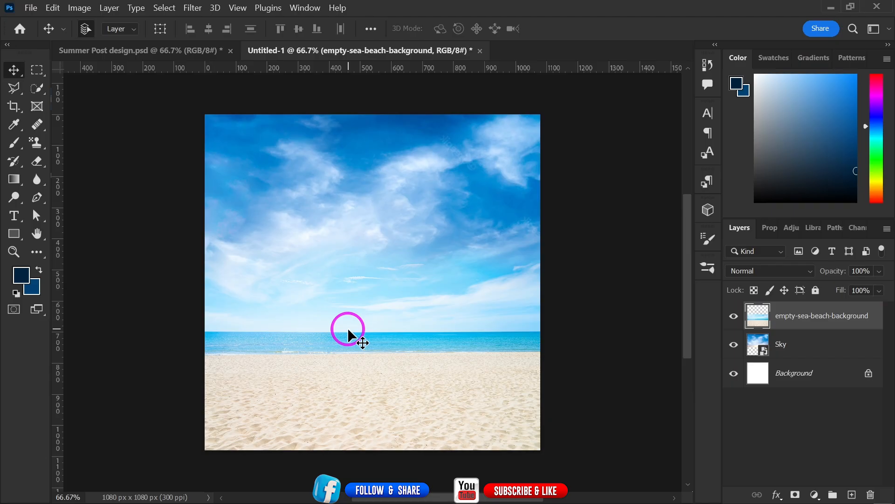
pyautogui.click(619, 391)
pyautogui.click(832, 321)
pyautogui.rightClick(828, 314)
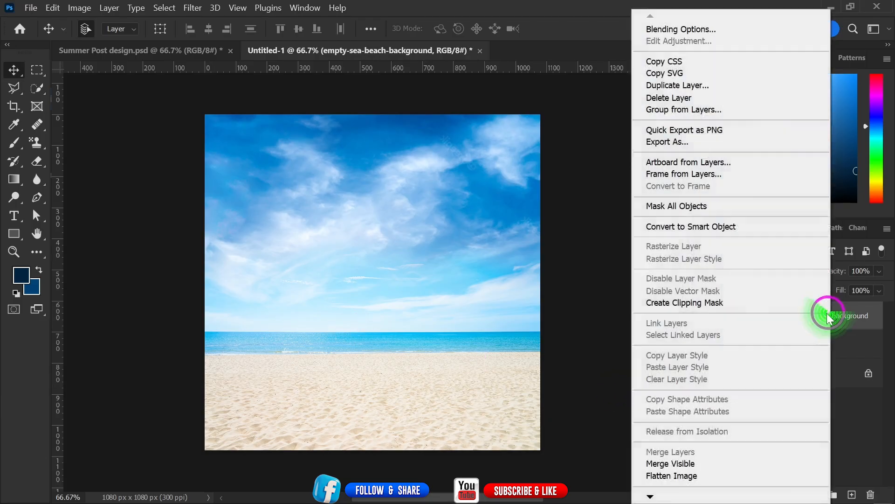
pyautogui.click(678, 227)
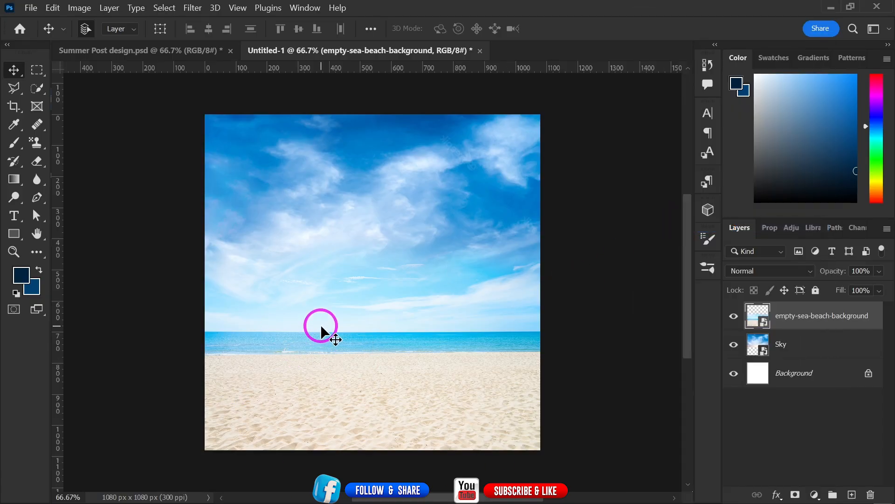
# Step: Place 475.jpg from the Downloads folder, scaled to about 11.78%, with the bag and hat in the canvas's lower-left area
pyautogui.moveTo(302, 495)
pyautogui.click(331, 496)
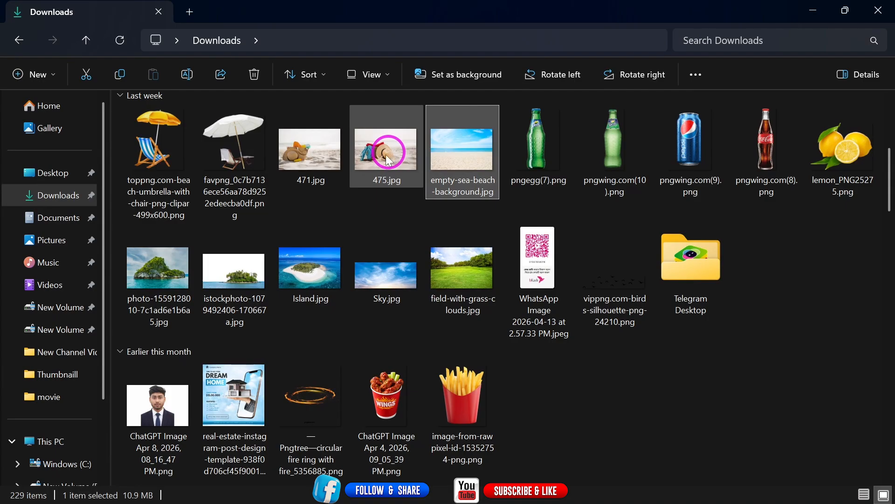
pyautogui.moveTo(384, 154); pyautogui.dragTo(376, 275)
pyautogui.moveTo(304, 311); pyautogui.dragTo(255, 380)
pyautogui.moveTo(489, 462); pyautogui.dragTo(458, 440)
pyautogui.moveTo(347, 368); pyautogui.dragTo(362, 385)
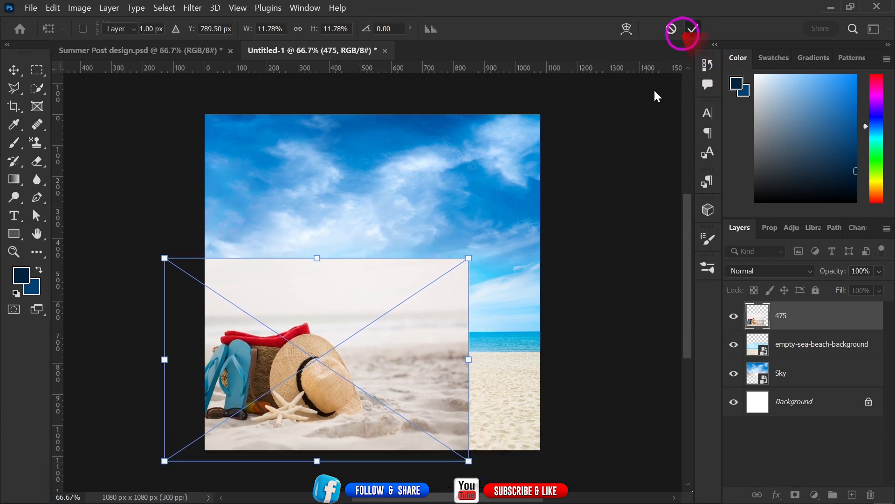
pyautogui.click(692, 29)
# Step: Set the Pen tool to Path mode and trace the top edge of the flip-flops and red towel up to the straw hat
pyautogui.click(390, 332)
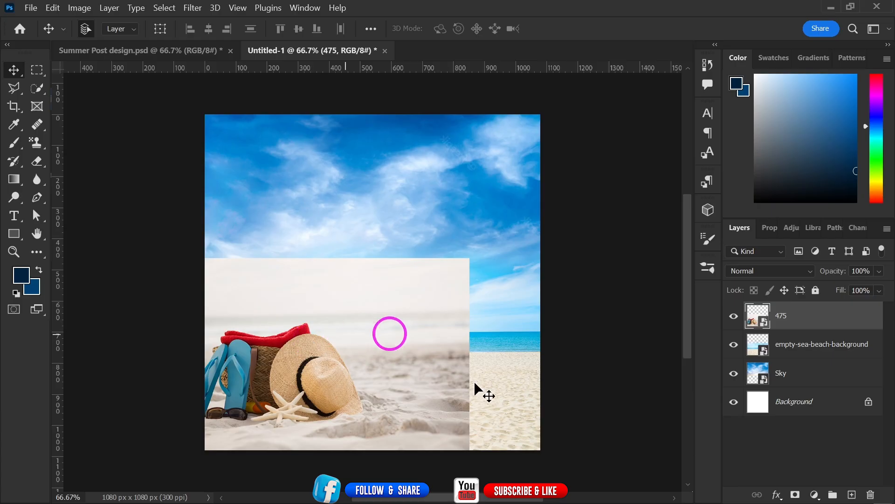
pyautogui.click(356, 401)
pyautogui.hotkey('ctrl', '=')
pyautogui.hotkey('ctrl', '=')
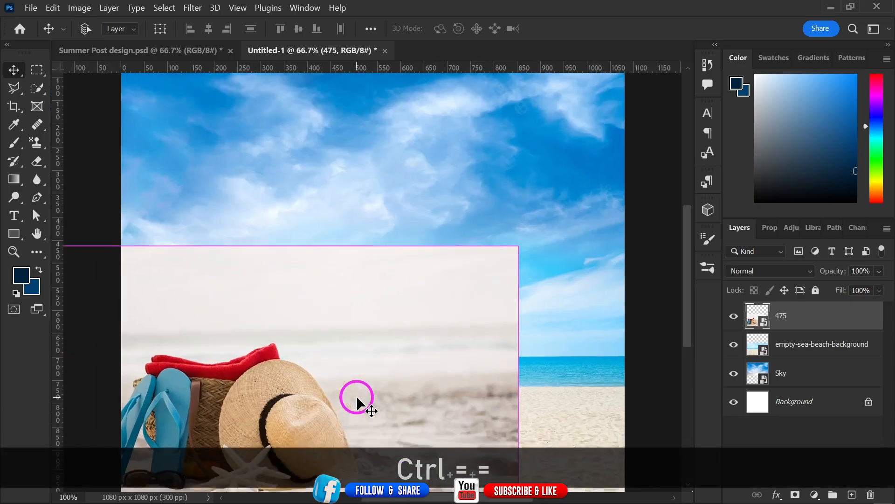
pyautogui.moveTo(342, 417); pyautogui.dragTo(533, 189)
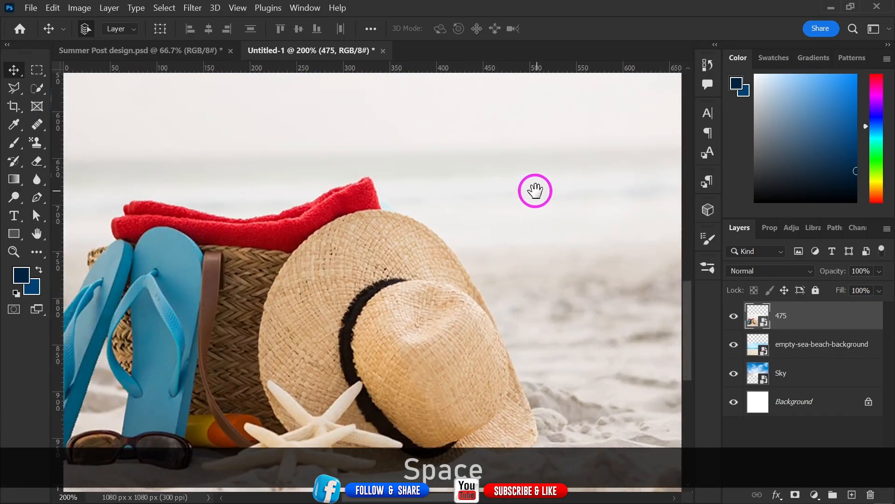
pyautogui.hotkey('ctrl', '-')
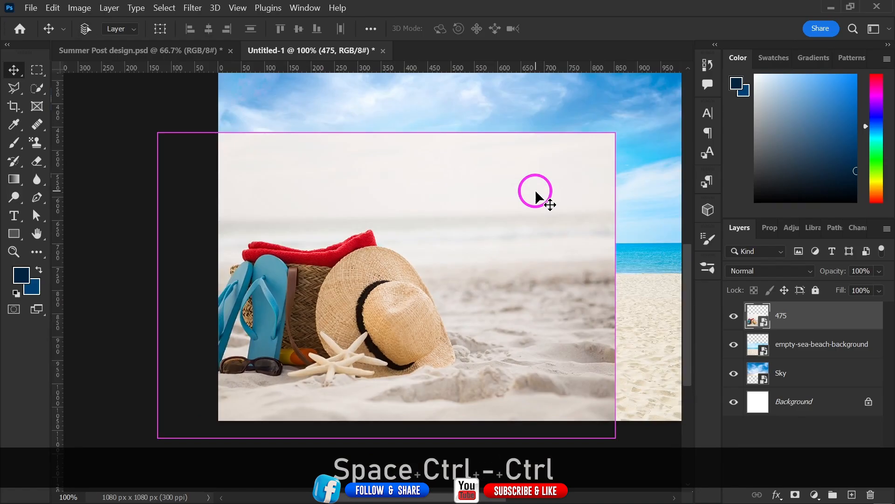
pyautogui.click(37, 198)
pyautogui.click(120, 28)
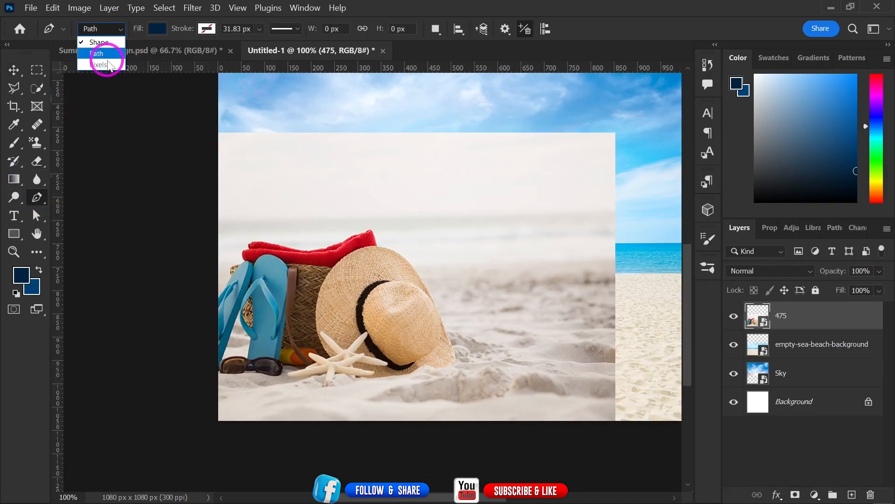
pyautogui.click(297, 289)
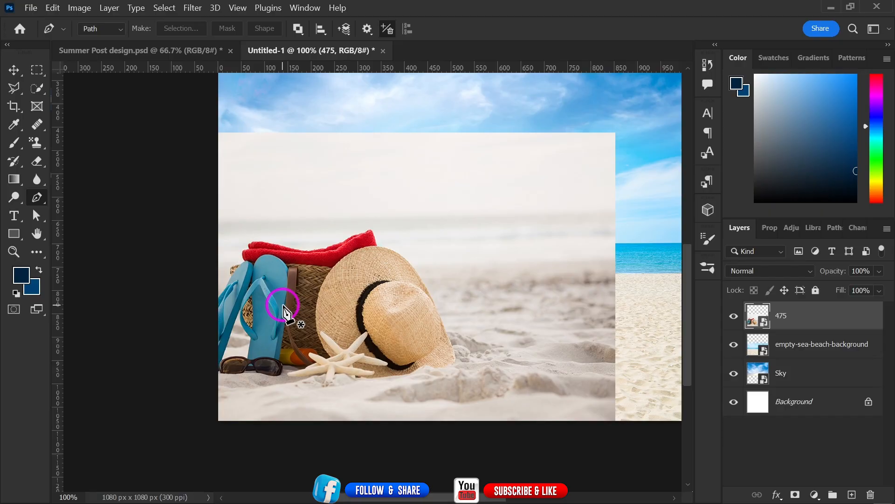
pyautogui.hotkey('ctrl', '=')
pyautogui.moveTo(282, 306); pyautogui.dragTo(285, 360)
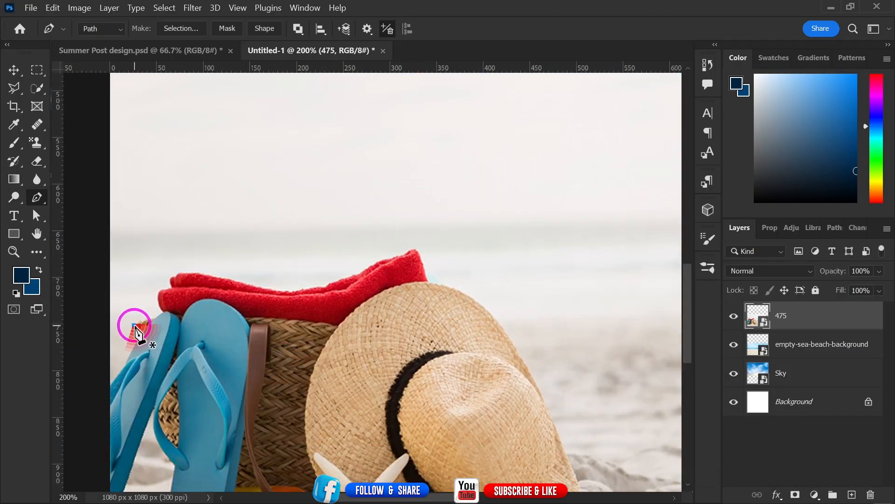
pyautogui.hotkey('ctrl', 'z')
pyautogui.click(421, 262)
pyautogui.click(426, 280)
pyautogui.moveTo(422, 291); pyautogui.dragTo(293, 234)
pyautogui.click(296, 227)
# Step: Continue the path along the outer curve of the straw hat's brim down to the sand
pyautogui.moveTo(383, 282); pyautogui.dragTo(430, 342)
pyautogui.hotkey('ctrl', 'z')
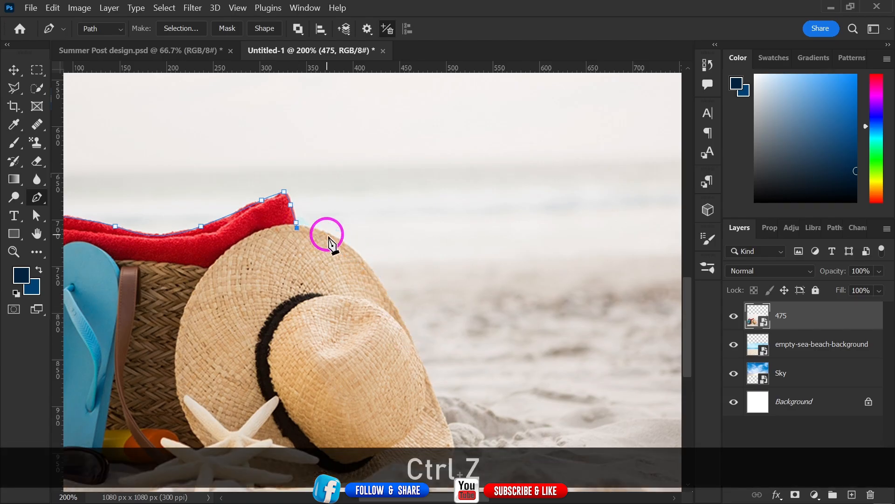
pyautogui.moveTo(394, 310); pyautogui.dragTo(434, 395)
pyautogui.moveTo(346, 318); pyautogui.dragTo(188, 248)
pyautogui.click(278, 326)
pyautogui.hotkey('ctrl', 'z')
pyautogui.press('super')
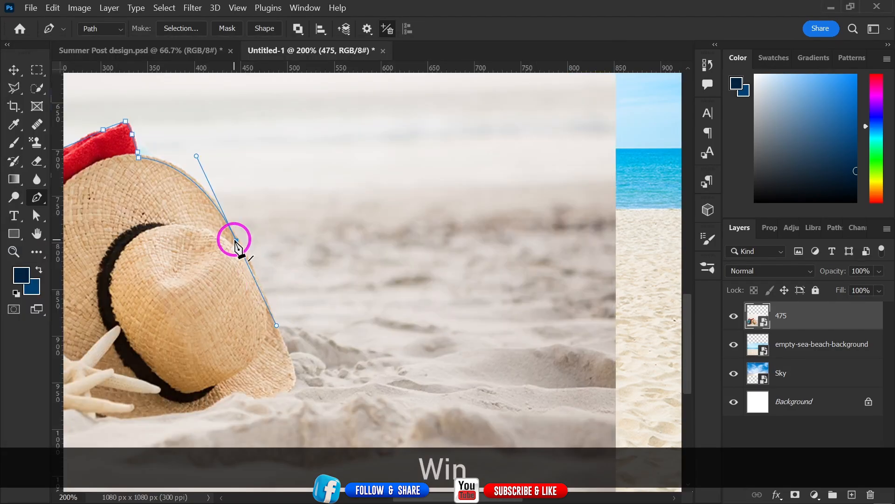
pyautogui.moveTo(277, 325); pyautogui.dragTo(277, 336)
pyautogui.keyDown('alt'); pyautogui.click(276, 325); pyautogui.keyUp('alt')
# Step: Extend the path from the hat across the sand ridge to just past the right edge of the 475 photo
pyautogui.click(353, 324)
pyautogui.click(422, 311)
pyautogui.click(511, 302)
pyautogui.click(548, 304)
pyautogui.click(583, 302)
pyautogui.click(610, 328)
pyautogui.click(635, 331)
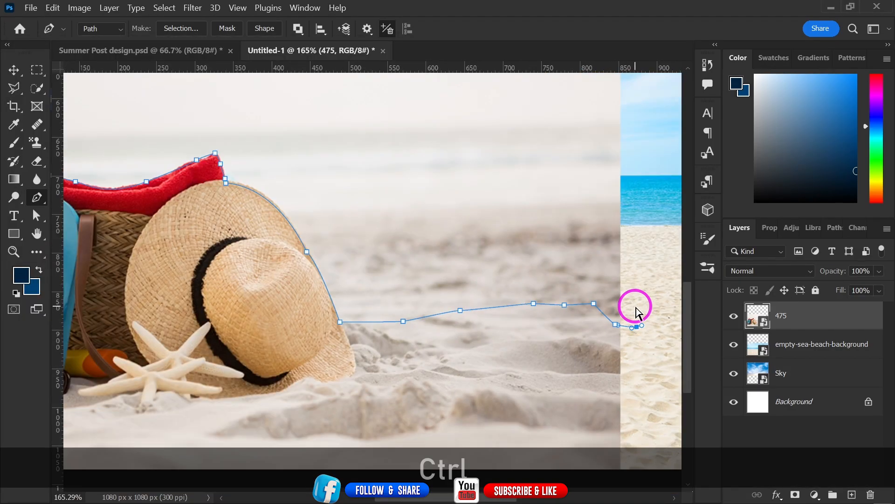
# Step: Close the path around the backdrop above the bag and sand ridge and convert it into a selection
pyautogui.click(137, 242)
pyautogui.hotkey('ctrl', 'Return')
pyautogui.scroll(1, 525, 124)
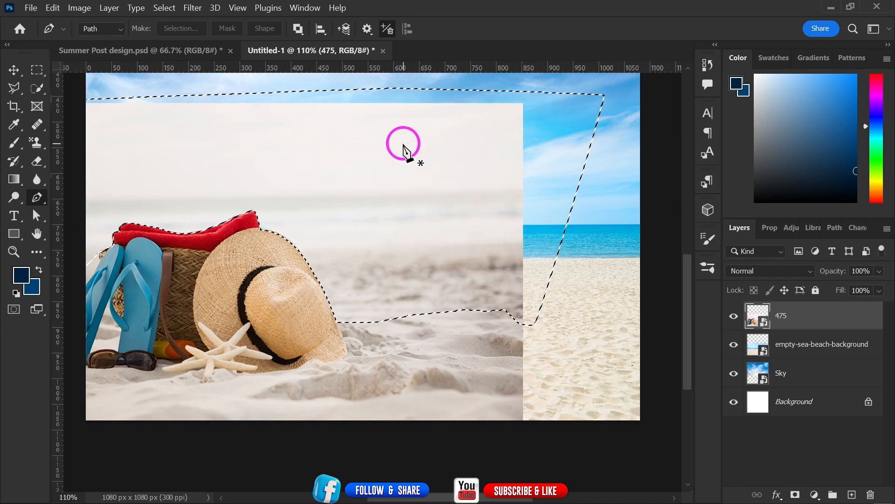
pyautogui.click(14, 71)
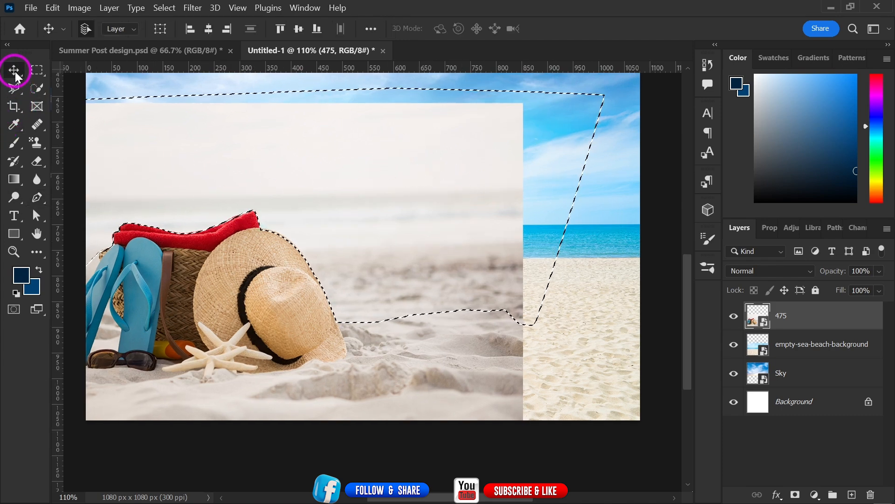
# Step: Rasterize the 475 layer, erase its selected backdrop above the bag and sand with a 917 px Eraser, and clear the selection
pyautogui.click(43, 161)
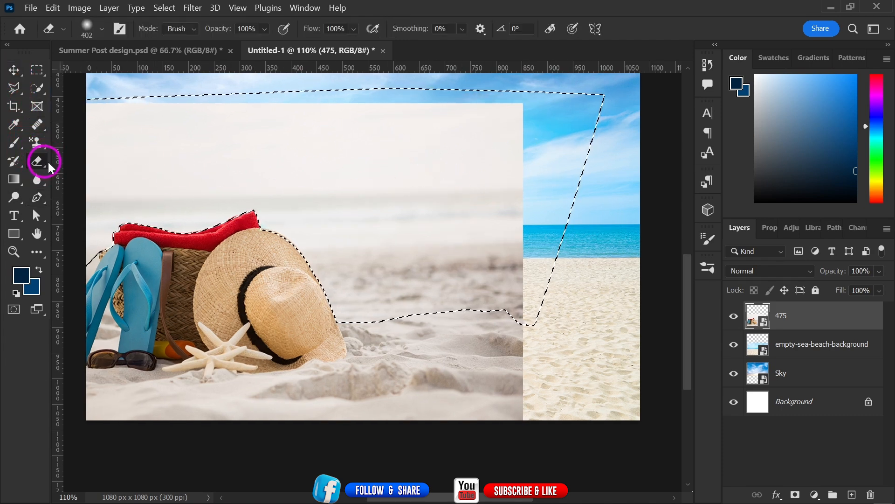
pyautogui.click(290, 209)
pyautogui.click(470, 219)
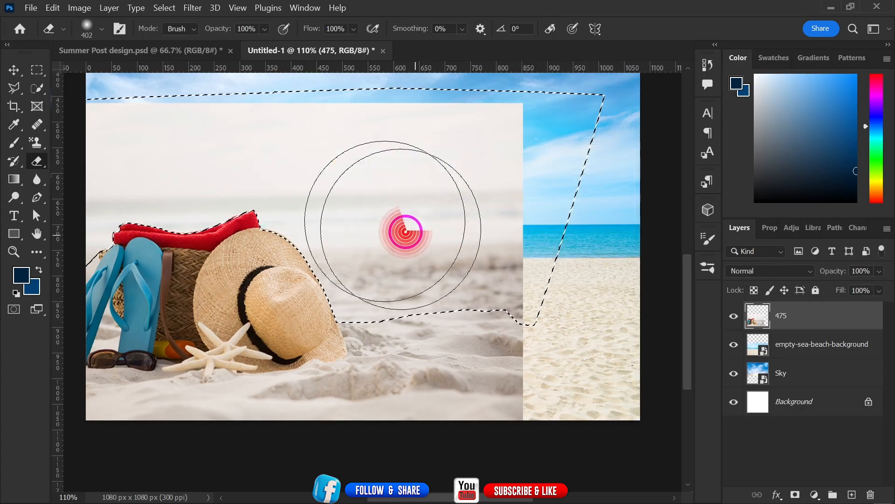
pyautogui.moveTo(143, 173)
pyautogui.mouseDown()
pyautogui.moveTo(362, 176)
pyautogui.moveTo(340, 180)
pyautogui.mouseUp()
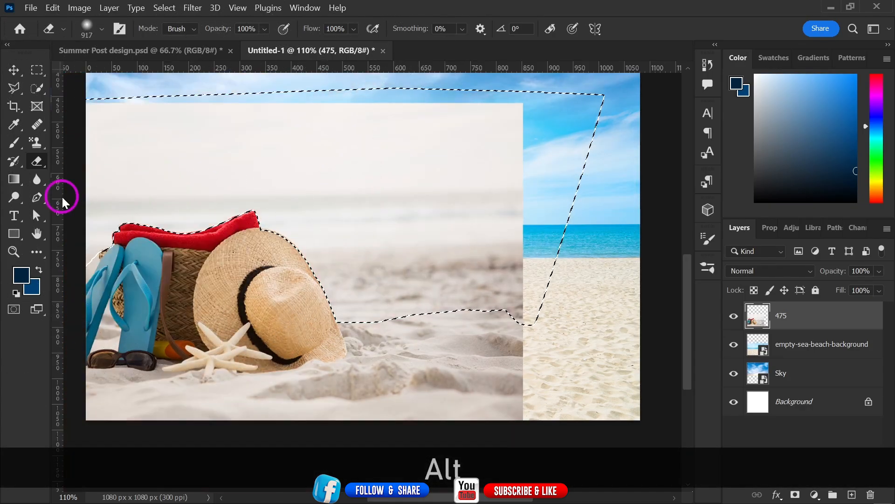
pyautogui.moveTo(58, 196)
pyautogui.mouseDown()
pyautogui.moveTo(508, 195)
pyautogui.moveTo(6, 194)
pyautogui.mouseUp()
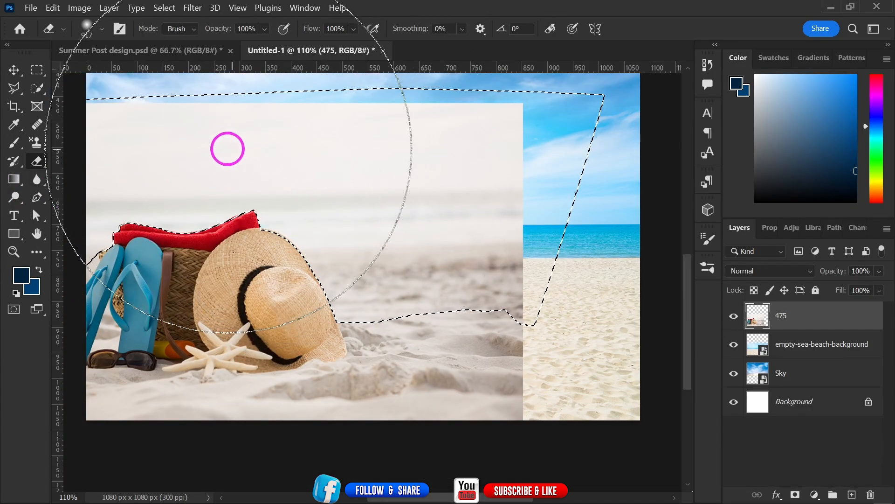
pyautogui.moveTo(226, 146)
pyautogui.mouseDown()
pyautogui.moveTo(285, 159)
pyautogui.moveTo(609, 169)
pyautogui.mouseUp()
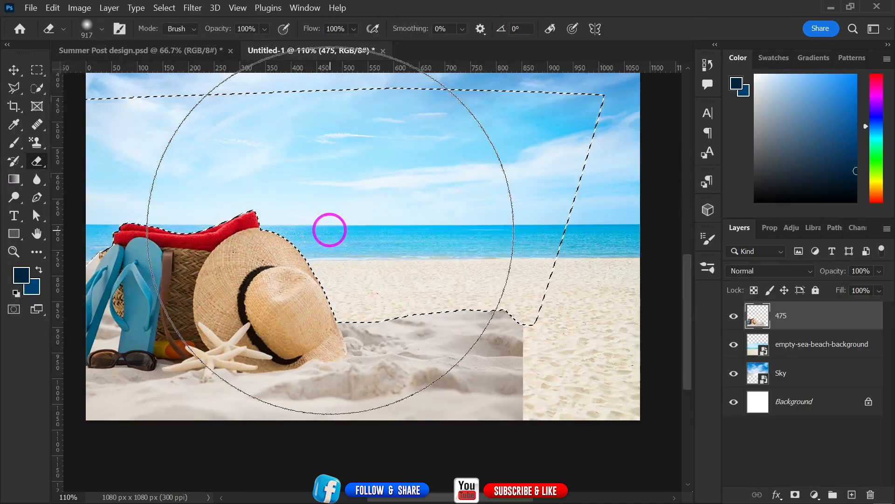
pyautogui.moveTo(287, 209); pyautogui.dragTo(514, 212)
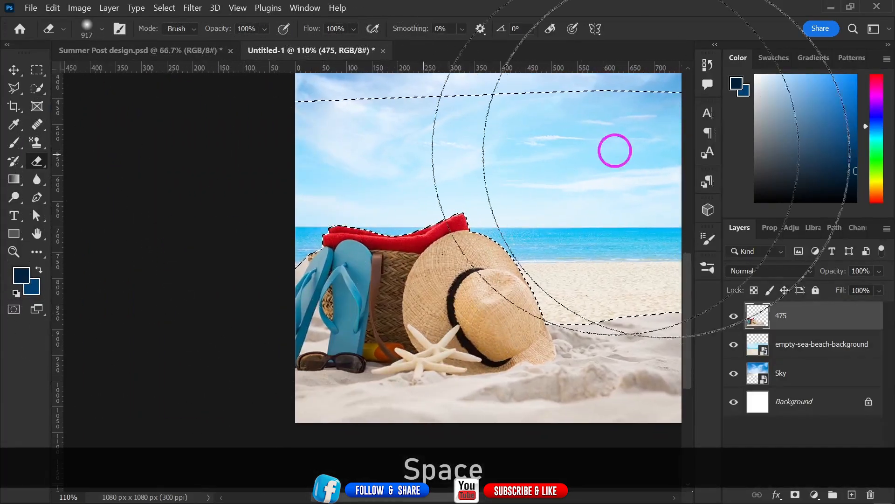
pyautogui.moveTo(420, 219); pyautogui.dragTo(200, 272)
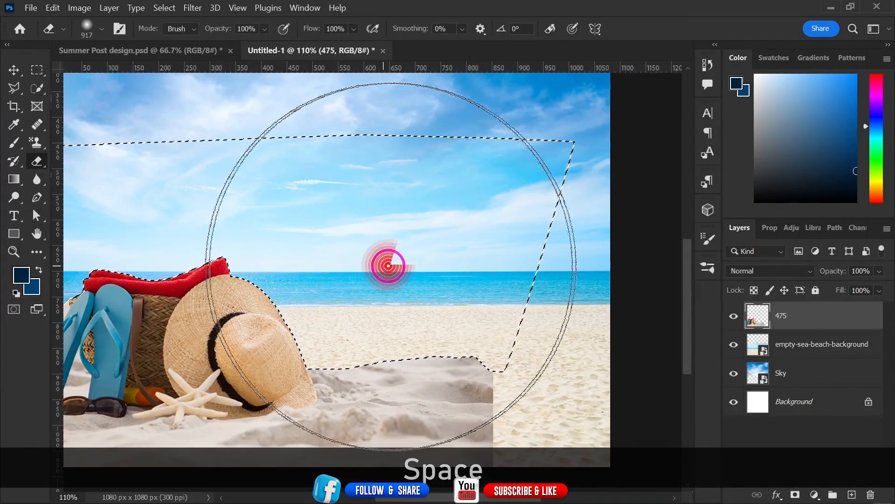
pyautogui.hotkey('ctrl', 'd')
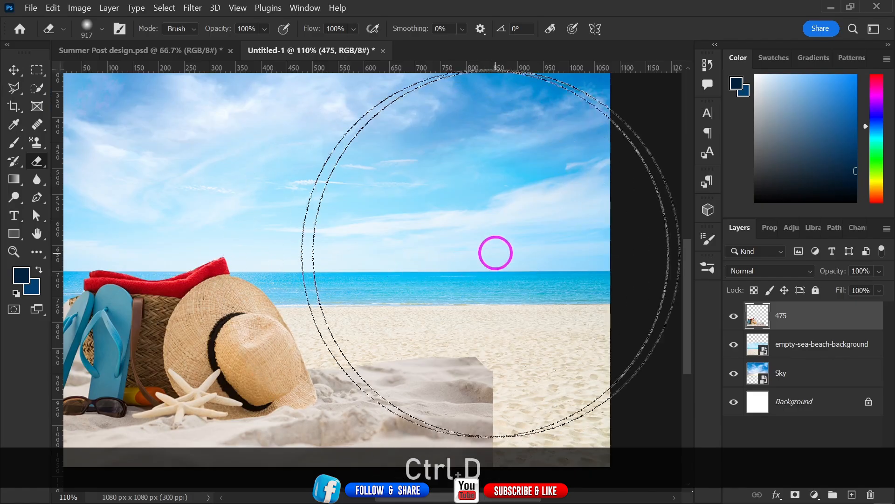
# Step: Move the 475 cutout so the canvas's left edge crops the bag and the sand's right end sits at about 790 px
pyautogui.click(14, 70)
pyautogui.moveTo(354, 314); pyautogui.dragTo(379, 296)
pyautogui.hotkey('ctrl', '-')
pyautogui.hotkey('ctrl', '-')
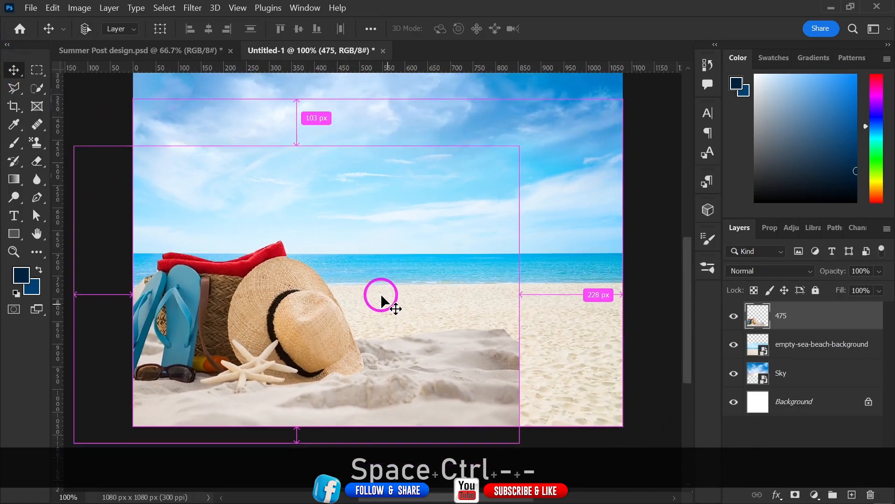
pyautogui.hotkey('ctrl', '-')
pyautogui.moveTo(379, 294); pyautogui.dragTo(342, 343)
pyautogui.moveTo(242, 387); pyautogui.dragTo(214, 385)
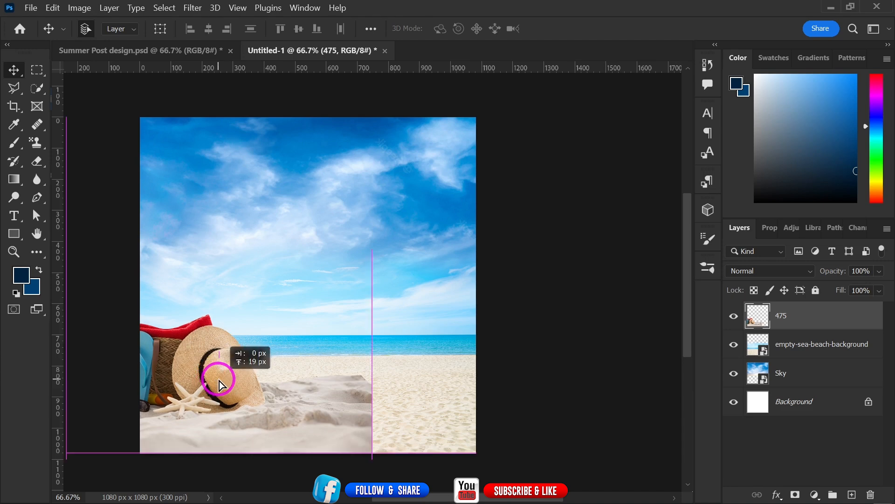
pyautogui.moveTo(219, 381); pyautogui.dragTo(231, 376)
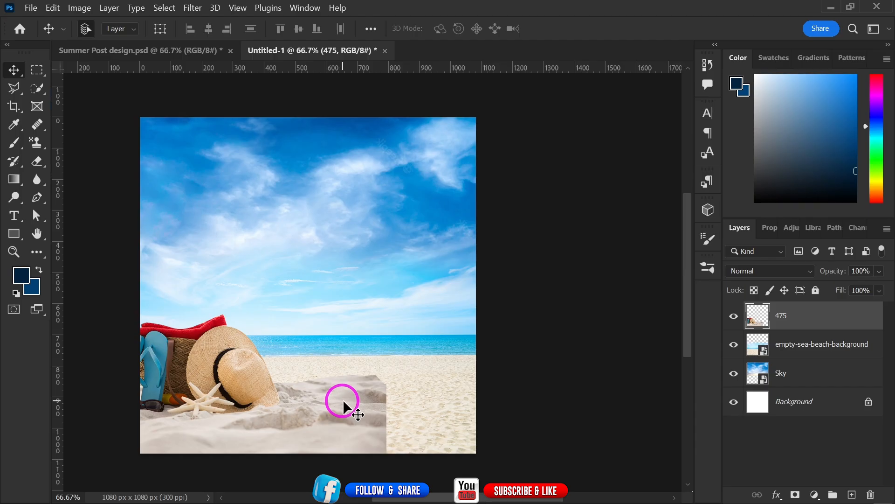
# Step: Place a second copy of the 475 photo on the canvas and move it to X 500 px, Y 720 px
pyautogui.moveTo(425, 328); pyautogui.dragTo(434, 291)
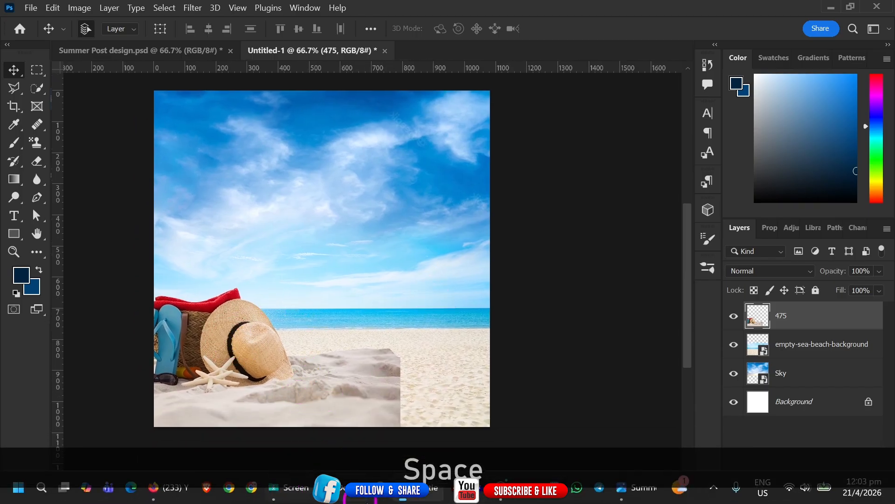
pyautogui.click(345, 499)
pyautogui.moveTo(382, 181); pyautogui.dragTo(381, 344)
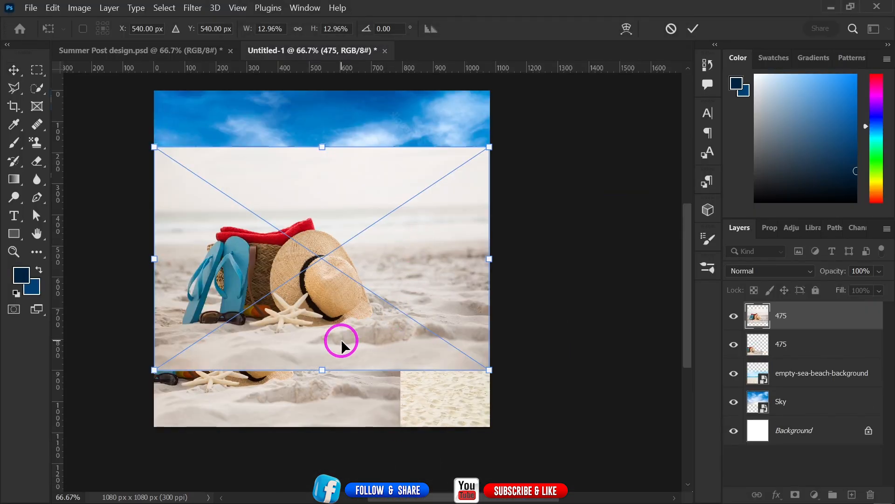
pyautogui.moveTo(326, 330); pyautogui.dragTo(309, 389)
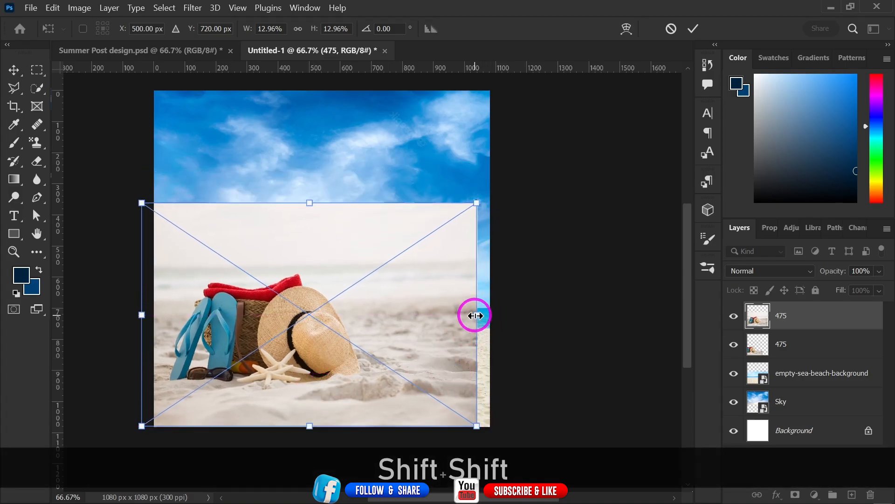
# Step: Scale the second 475 photo to 16.08%, position it at X 410 px, Y 753 px, and commit the placement
pyautogui.moveTo(475, 315); pyautogui.dragTo(524, 316)
pyautogui.moveTo(410, 356); pyautogui.dragTo(352, 360)
pyautogui.moveTo(477, 334); pyautogui.dragTo(500, 320)
pyautogui.click(382, 348)
pyautogui.moveTo(381, 348); pyautogui.dragTo(361, 354)
pyautogui.moveTo(477, 329); pyautogui.dragTo(490, 329)
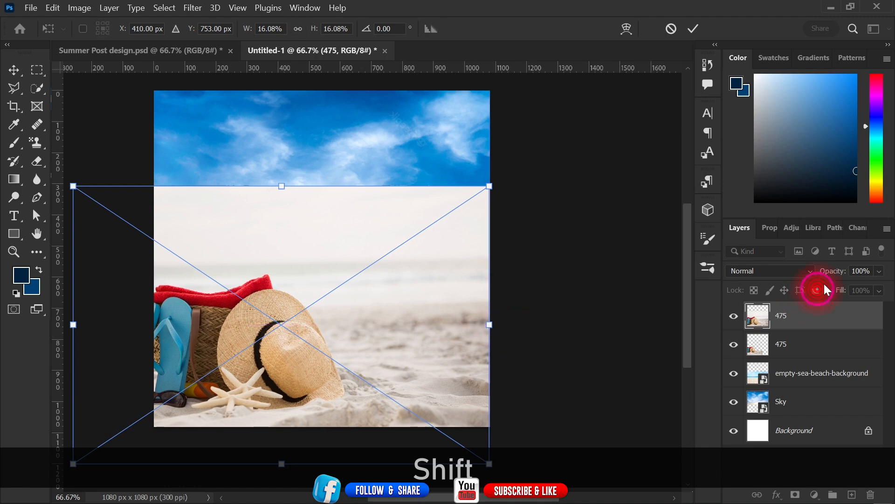
pyautogui.click(693, 29)
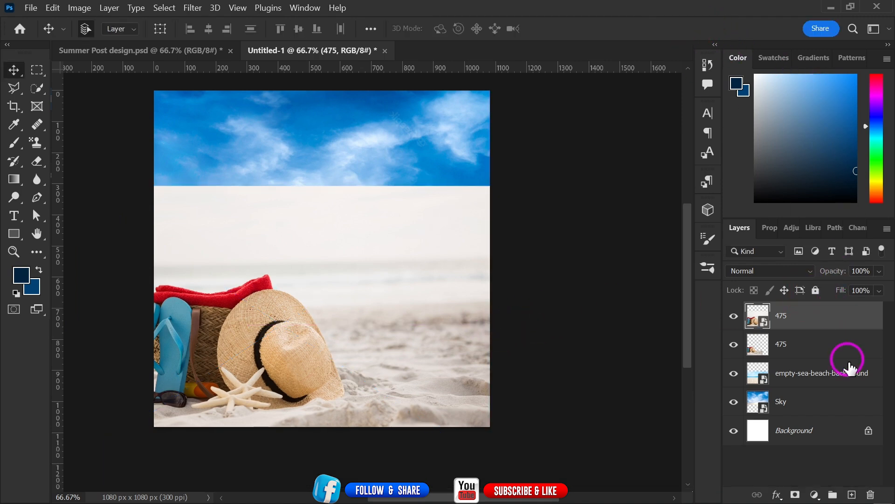
# Step: Add a layer mask to the upper 475 layer and invert it to black to hide the photo
pyautogui.click(796, 495)
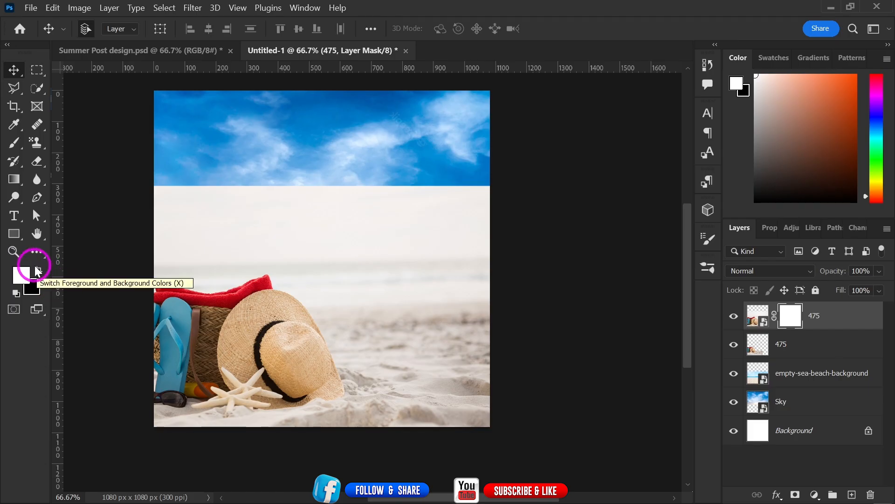
pyautogui.click(38, 270)
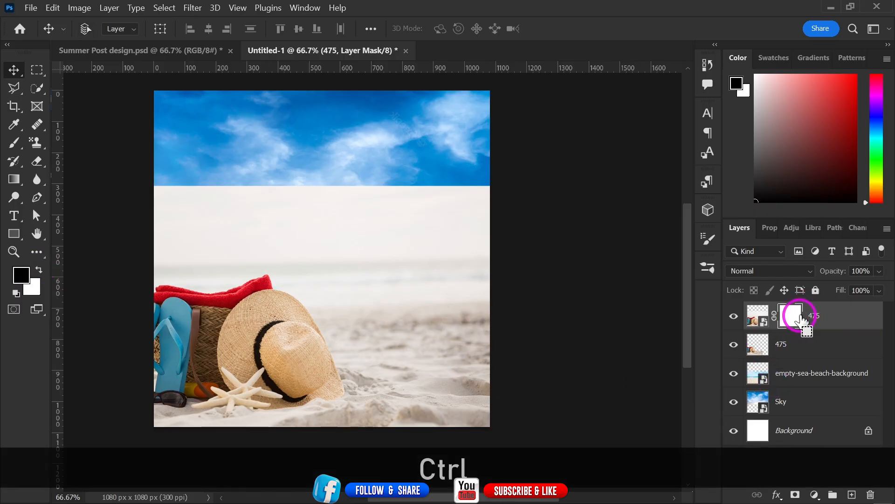
pyautogui.hotkey('ctrl', 'i')
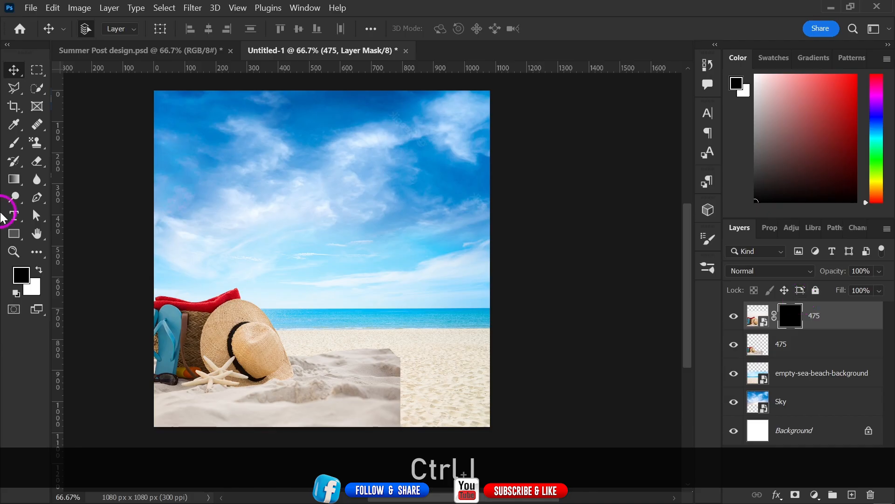
# Step: Paint white on the mask with a 303 px brush at 100% flow to reveal sand in the canvas's lower-right area
pyautogui.click(14, 143)
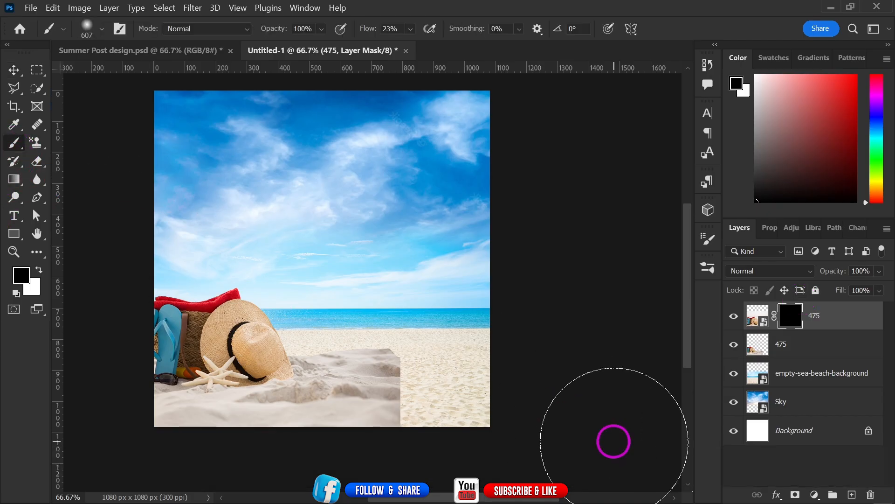
pyautogui.moveTo(463, 392)
pyautogui.mouseDown()
pyautogui.moveTo(388, 391)
pyautogui.moveTo(396, 398)
pyautogui.mouseUp()
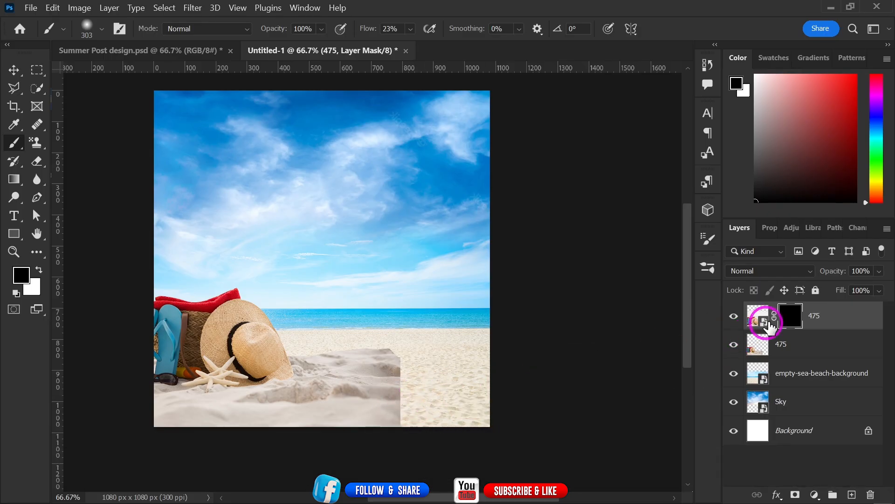
pyautogui.click(39, 270)
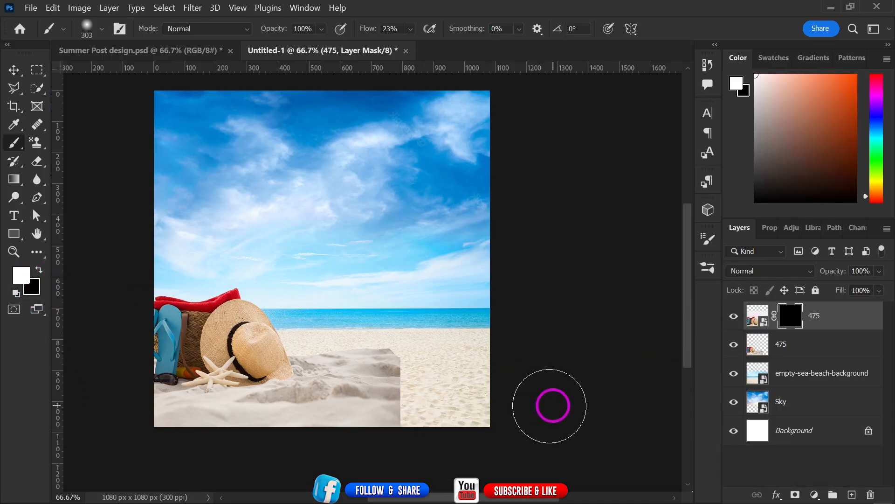
pyautogui.moveTo(550, 406)
pyautogui.mouseDown()
pyautogui.moveTo(410, 404)
pyautogui.moveTo(481, 405)
pyautogui.moveTo(406, 389)
pyautogui.moveTo(480, 380)
pyautogui.moveTo(434, 382)
pyautogui.mouseUp()
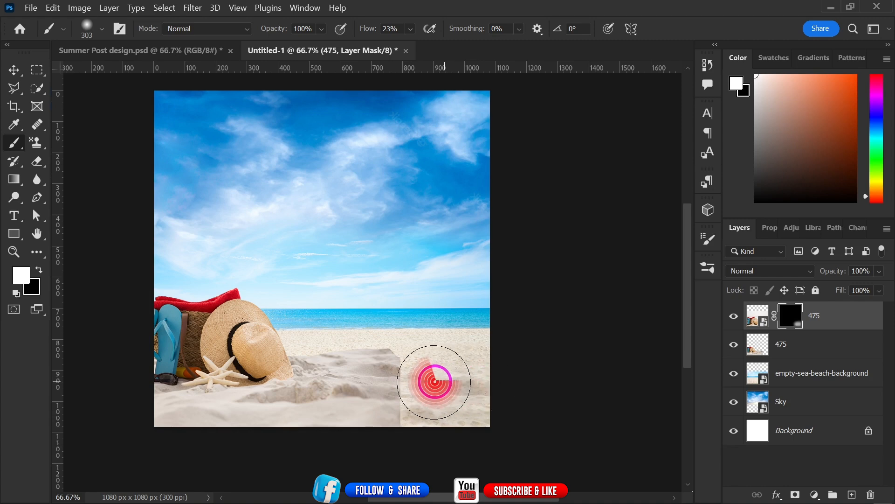
pyautogui.moveTo(360, 30); pyautogui.dragTo(413, 28)
pyautogui.moveTo(400, 383)
pyautogui.mouseDown()
pyautogui.moveTo(400, 406)
pyautogui.moveTo(434, 435)
pyautogui.moveTo(455, 426)
pyautogui.moveTo(415, 386)
pyautogui.moveTo(488, 388)
pyautogui.moveTo(420, 365)
pyautogui.moveTo(460, 359)
pyautogui.moveTo(491, 370)
pyautogui.moveTo(527, 406)
pyautogui.mouseUp()
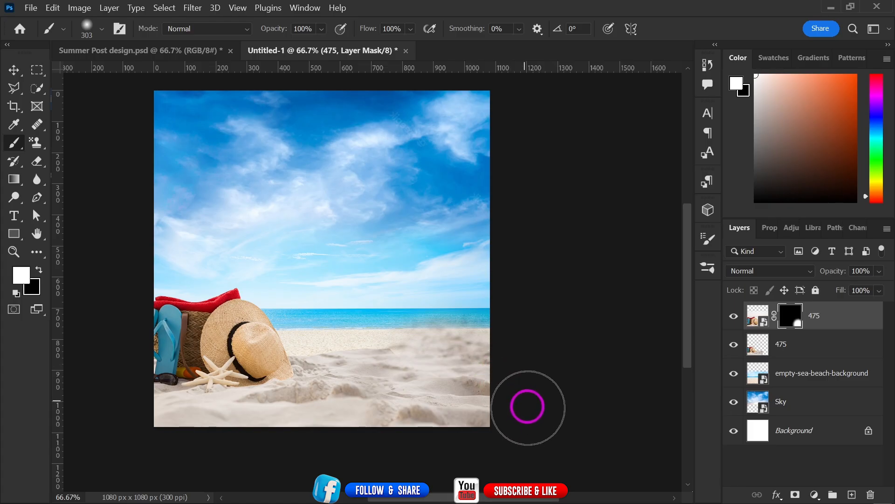
# Step: Undo the excess mask strokes and refine the seam between the two sand areas with a 141 px white brush
pyautogui.hotkey('ctrl', 'z')
pyautogui.hotkey('ctrl', 'z')
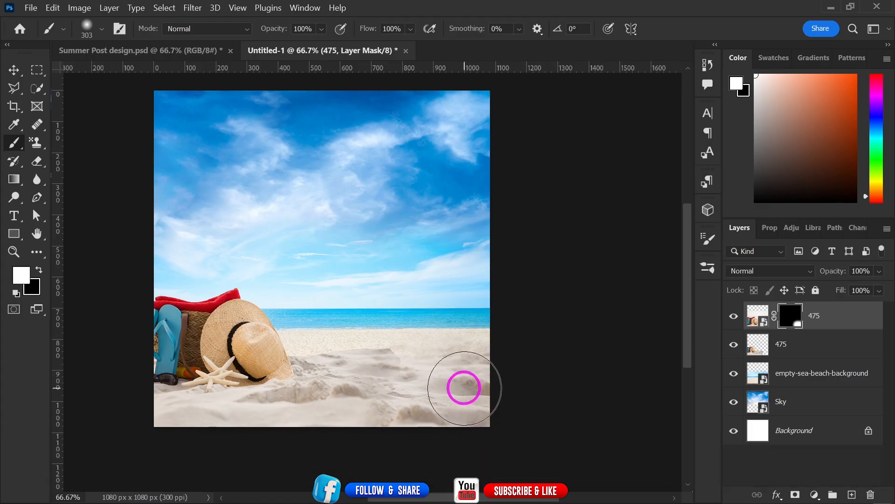
pyautogui.moveTo(465, 388)
pyautogui.mouseDown()
pyautogui.moveTo(424, 391)
pyautogui.moveTo(415, 350)
pyautogui.moveTo(512, 352)
pyautogui.moveTo(536, 362)
pyautogui.mouseUp()
pyautogui.hotkey('ctrl', 'z')
pyautogui.hotkey('ctrl', 'z')
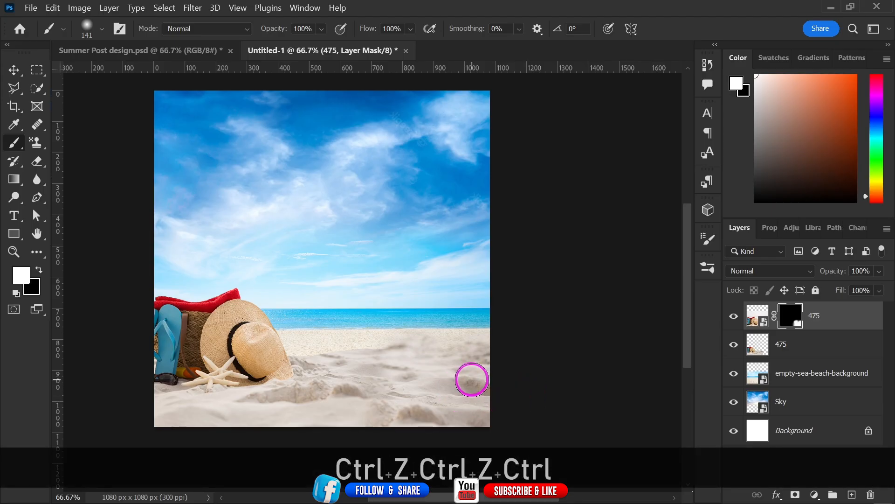
pyautogui.hotkey('ctrl', 'z')
pyautogui.moveTo(400, 349)
pyautogui.mouseDown()
pyautogui.moveTo(344, 348)
pyautogui.moveTo(333, 357)
pyautogui.moveTo(432, 359)
pyautogui.mouseUp()
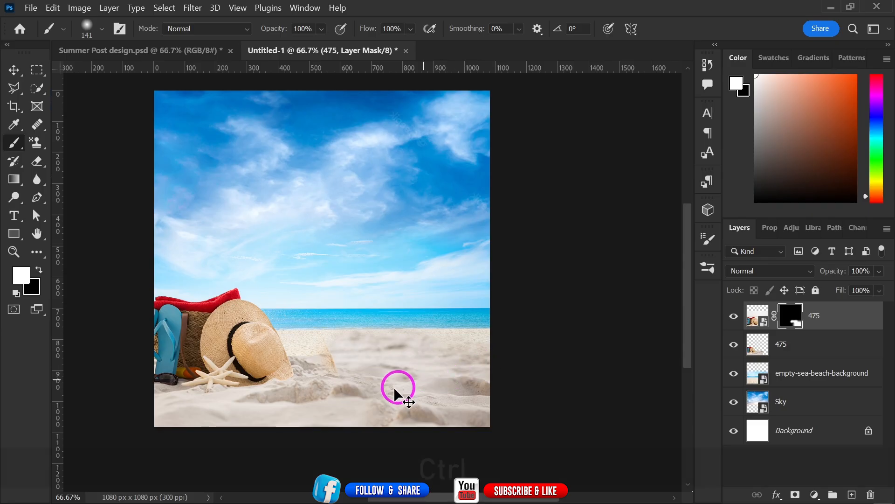
pyautogui.hotkey('ctrl', 'z')
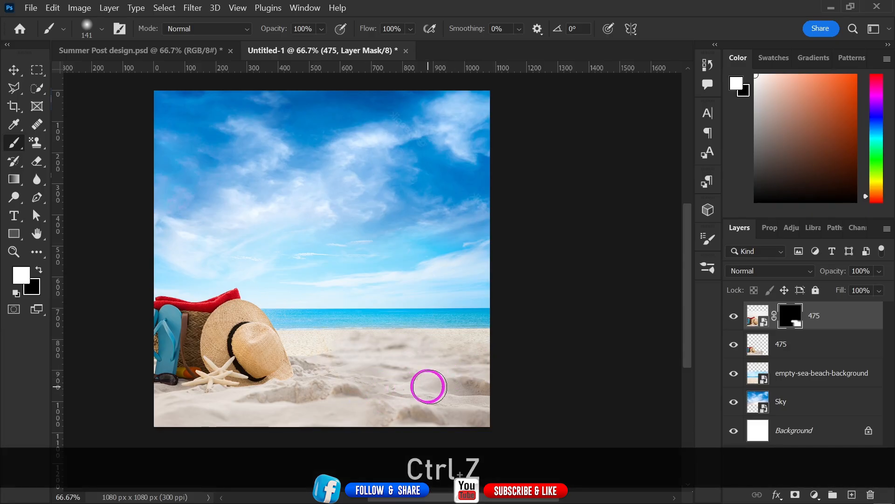
# Step: Scale the masked upper 475 photo to 108.73%, position it at X 351.50 px, Y 753 px, and commit the transform
pyautogui.click(15, 70)
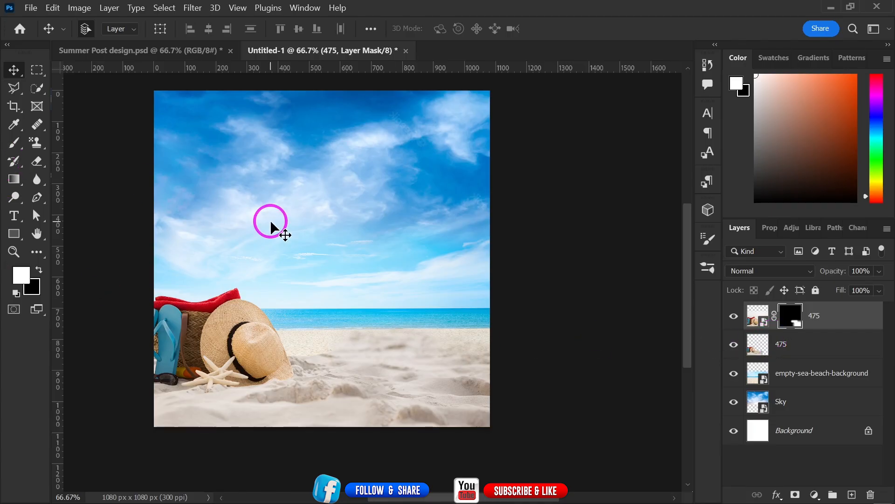
pyautogui.press('ctrl')
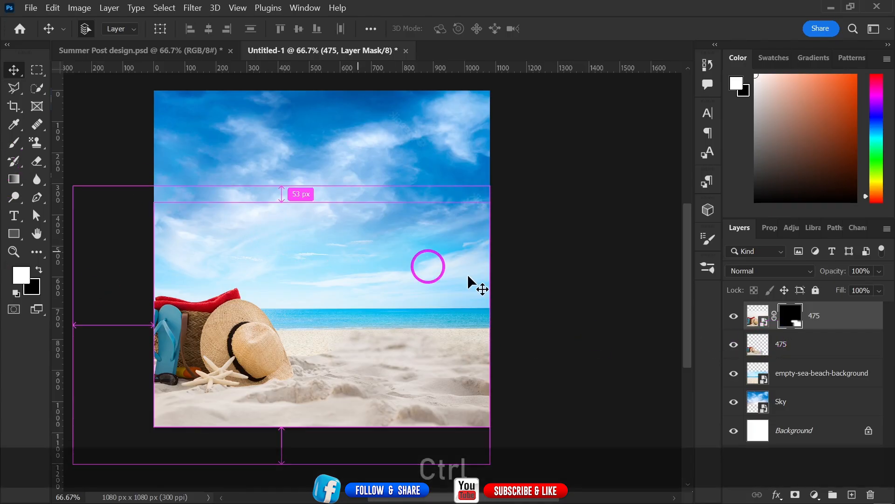
pyautogui.click(601, 364)
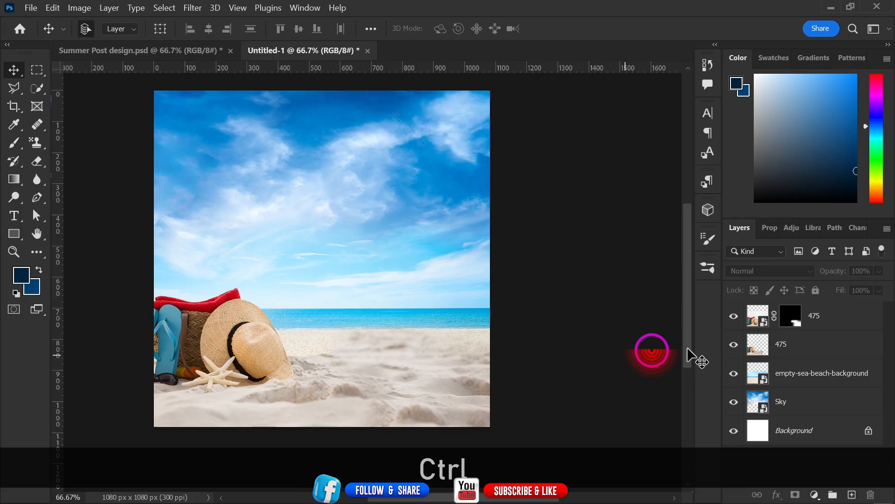
pyautogui.click(850, 319)
pyautogui.hotkey('ctrl', 't')
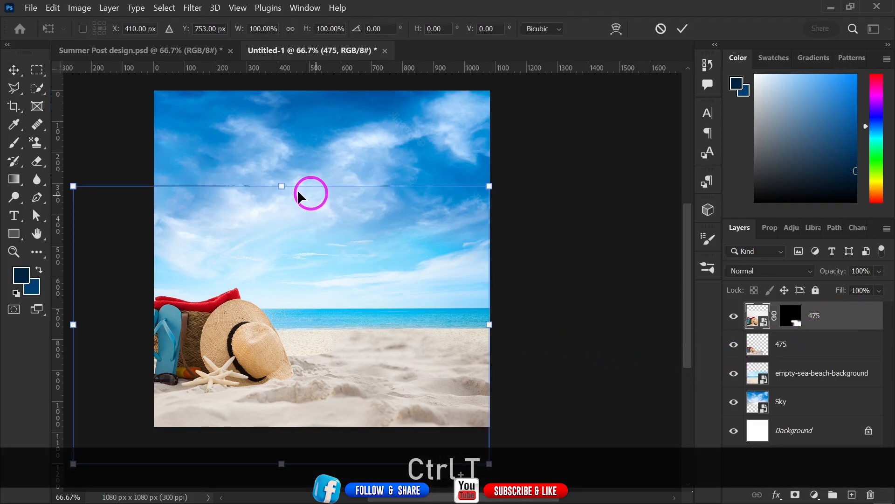
pyautogui.moveTo(280, 181); pyautogui.dragTo(270, 156)
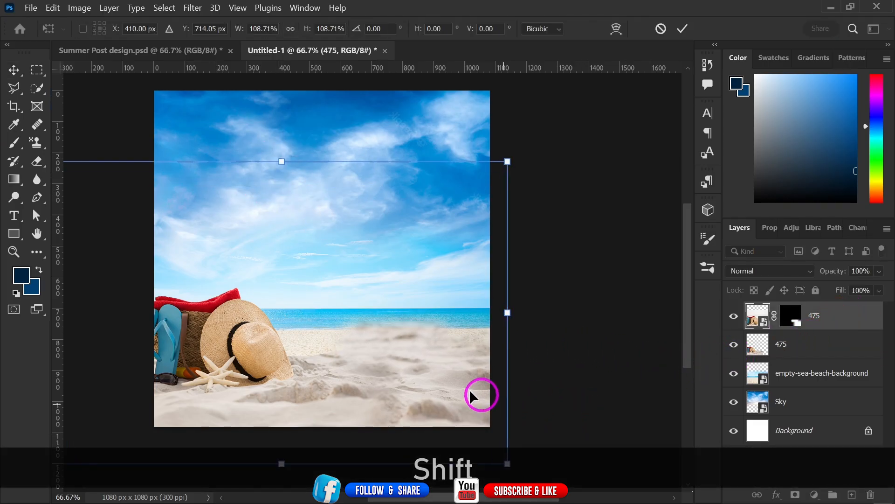
pyautogui.moveTo(438, 387); pyautogui.dragTo(429, 395)
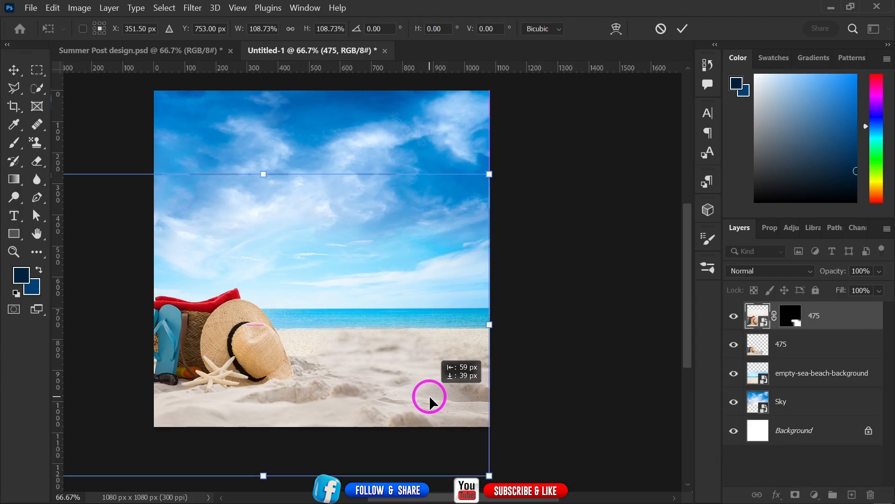
pyautogui.click(795, 443)
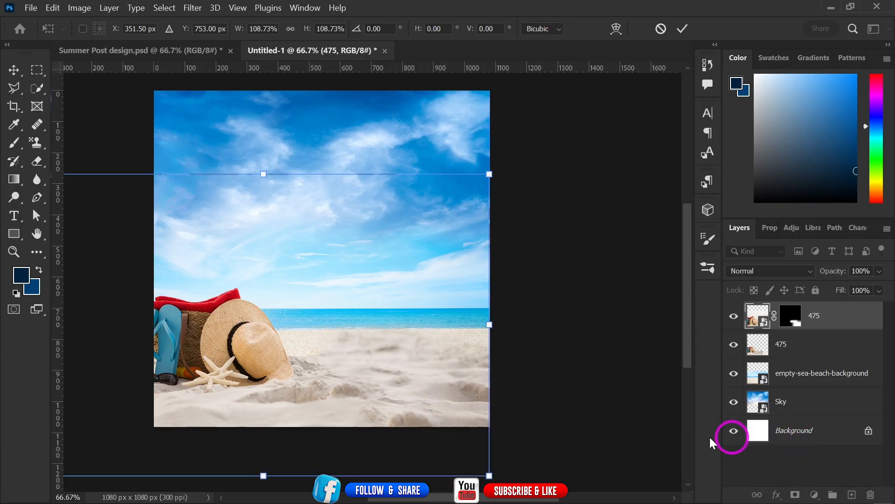
pyautogui.click(673, 35)
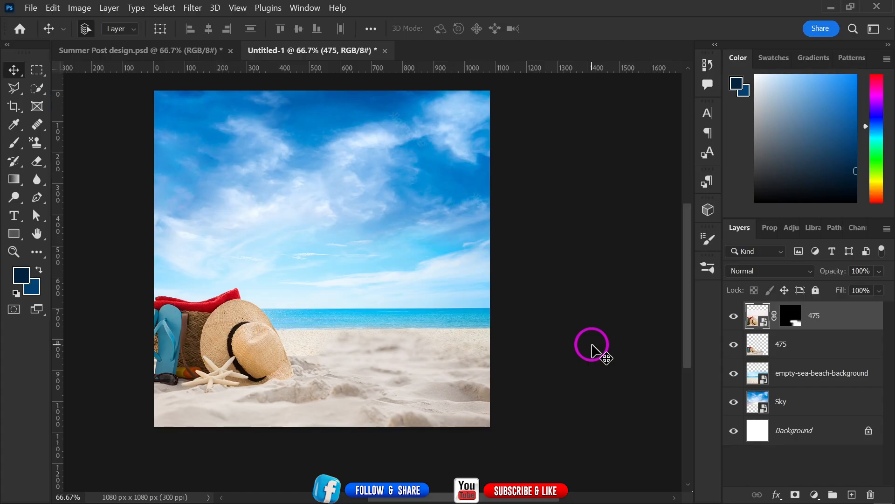
pyautogui.hotkey('ctrl', '=')
pyautogui.hotkey('ctrl', '-')
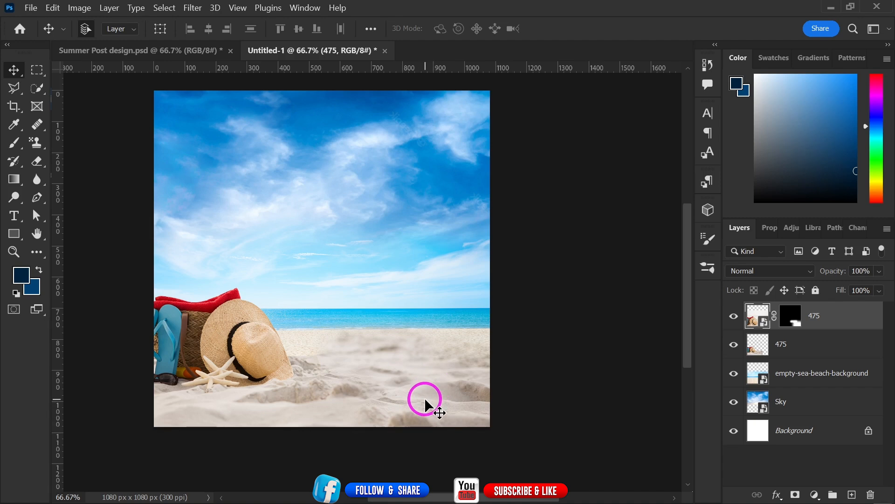
pyautogui.hotkey('ctrl', '=')
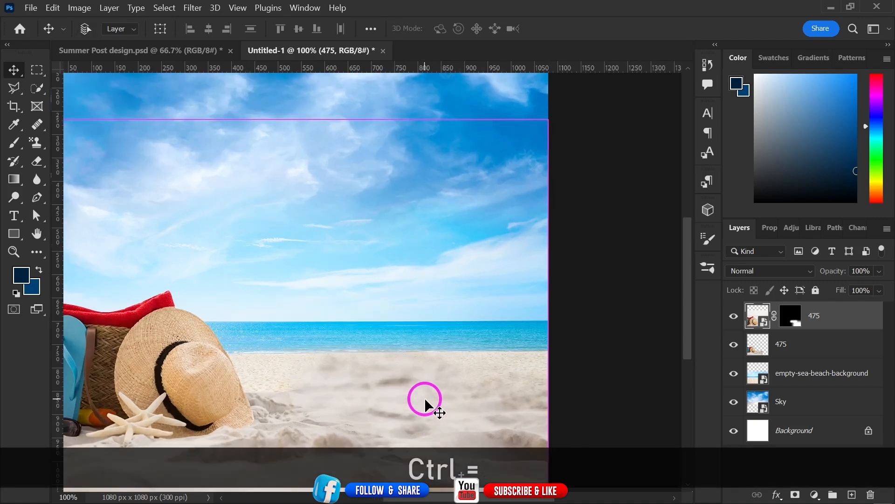
pyautogui.hotkey('ctrl', '-')
# Step: Place pngegg(7).png from the Downloads folder and scale the bottle to 30.43% width and 34.93% height beside the hat
pyautogui.moveTo(244, 496)
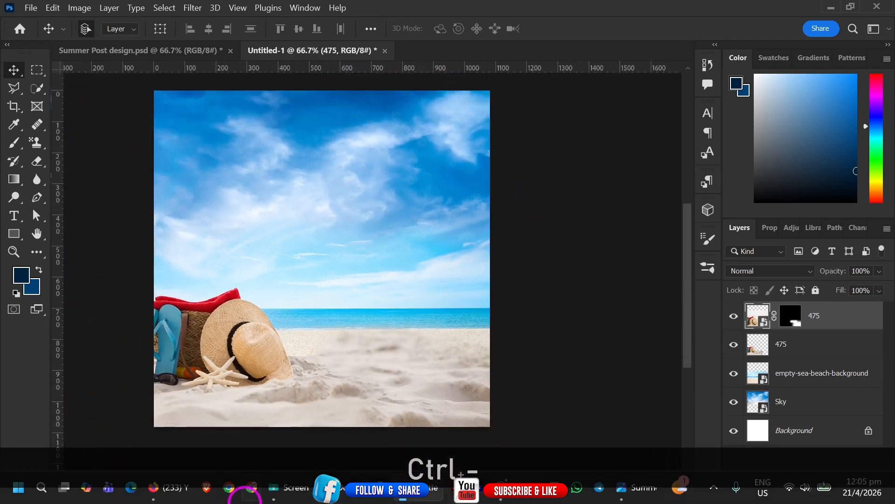
pyautogui.click(373, 498)
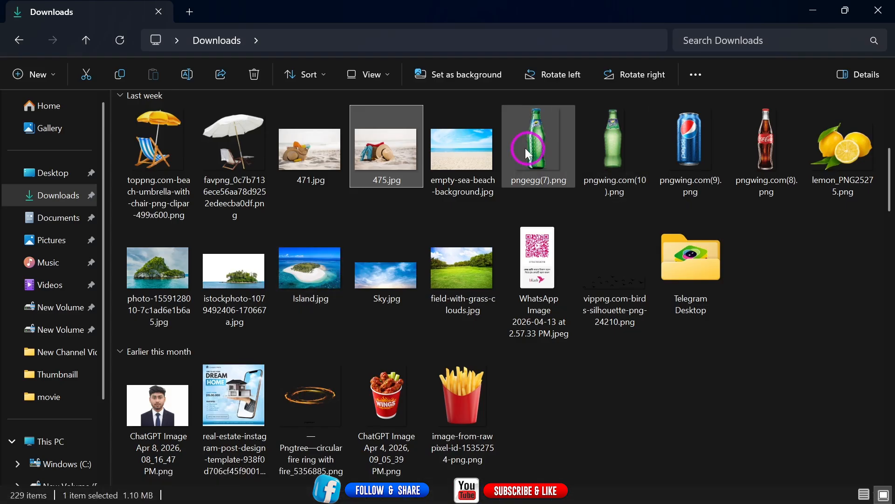
pyautogui.moveTo(542, 139); pyautogui.dragTo(373, 393)
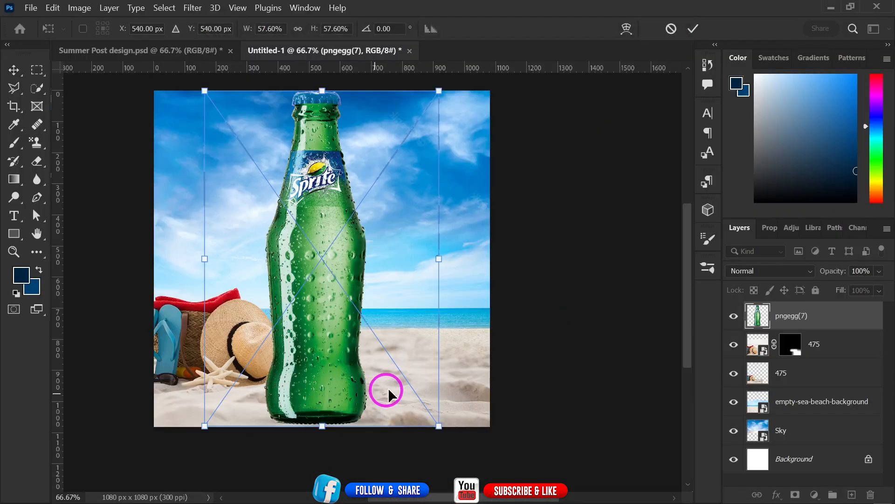
pyautogui.moveTo(434, 428); pyautogui.dragTo(328, 267)
pyautogui.moveTo(256, 229); pyautogui.dragTo(380, 345)
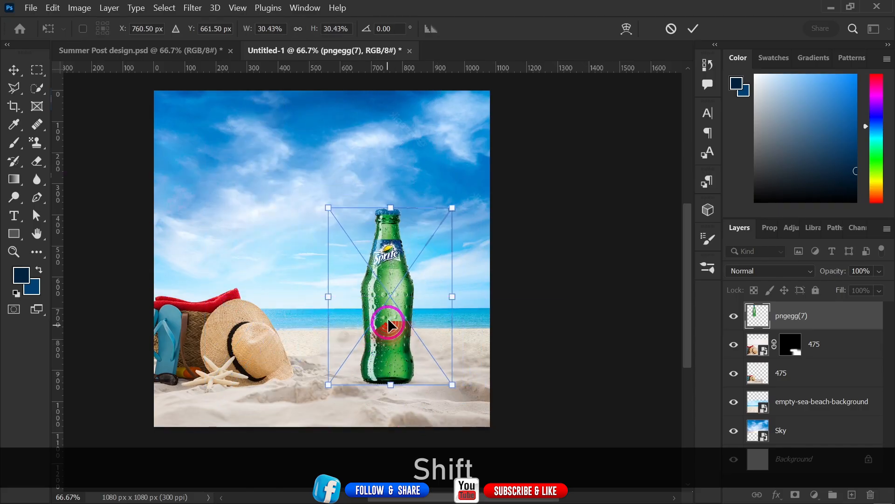
pyautogui.moveTo(386, 202)
pyautogui.mouseDown()
pyautogui.moveTo(392, 180)
pyautogui.moveTo(393, 193)
pyautogui.mouseUp()
# Step: Rotate the Sprite bottle to -30°, position it at X 764.99 px, Y 742.37 px, and commit the placement
pyautogui.scroll(-1, 405, 219)
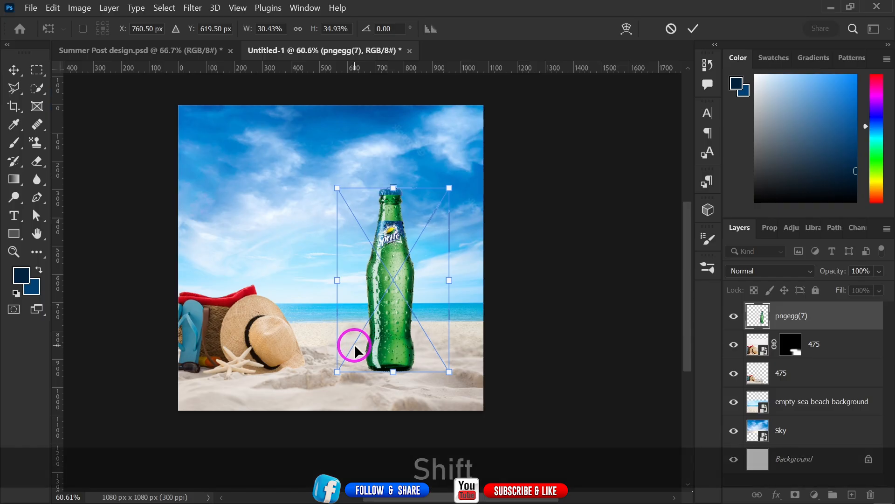
pyautogui.hotkey('ctrl', '=')
pyautogui.hotkey('ctrl', '=')
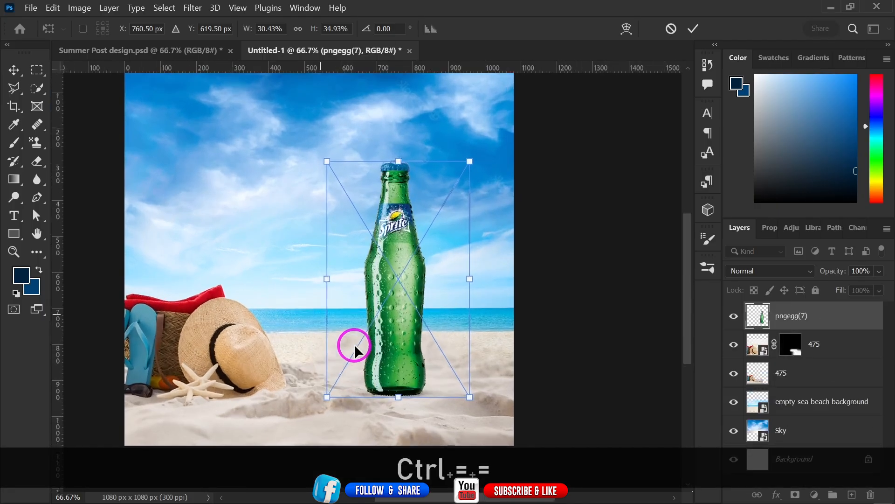
pyautogui.hotkey('ctrl', '-')
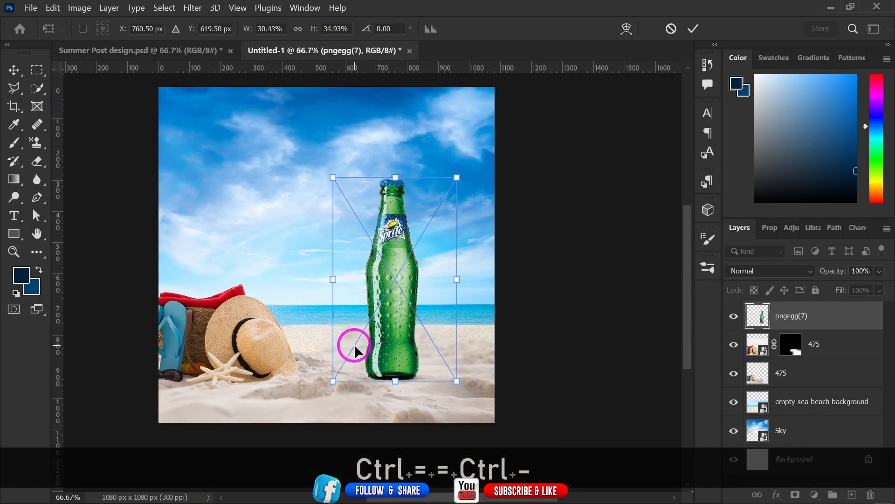
pyautogui.press('shift')
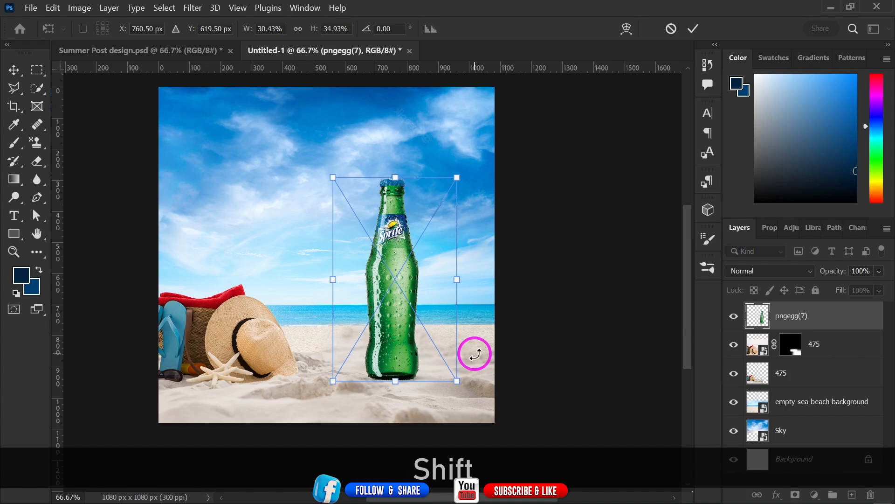
pyautogui.moveTo(476, 353); pyautogui.dragTo(513, 315)
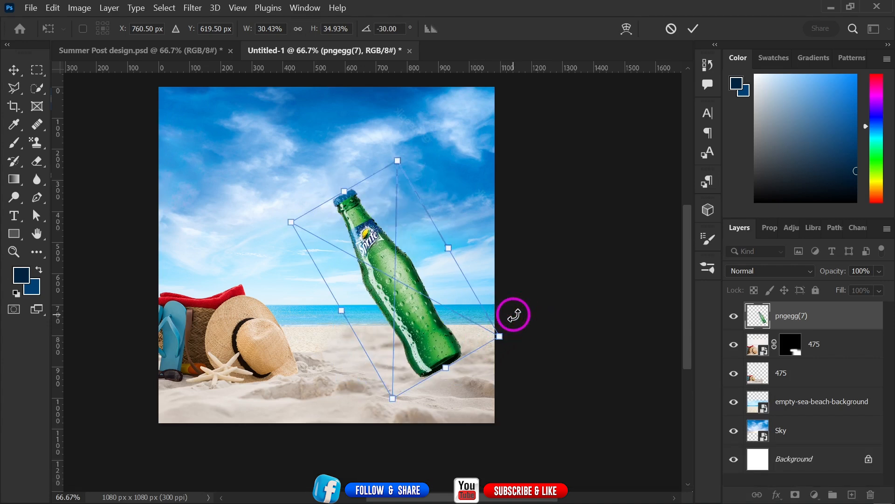
pyautogui.moveTo(427, 333); pyautogui.dragTo(423, 371)
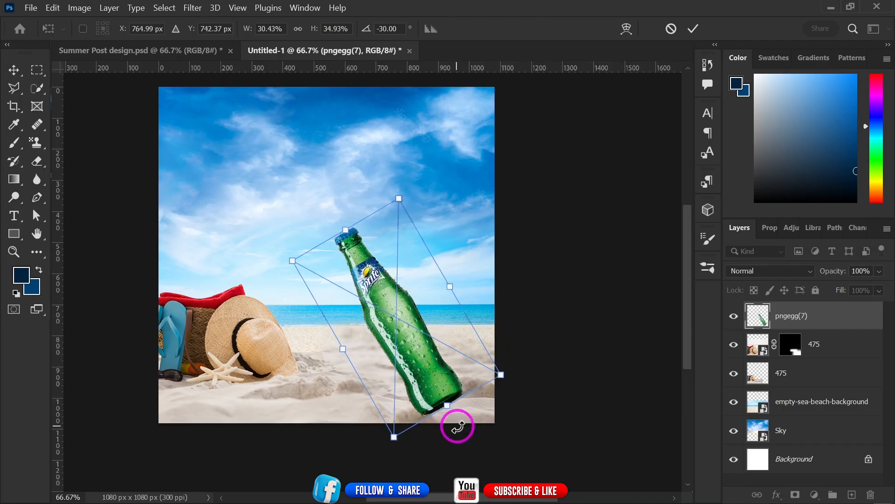
pyautogui.click(693, 29)
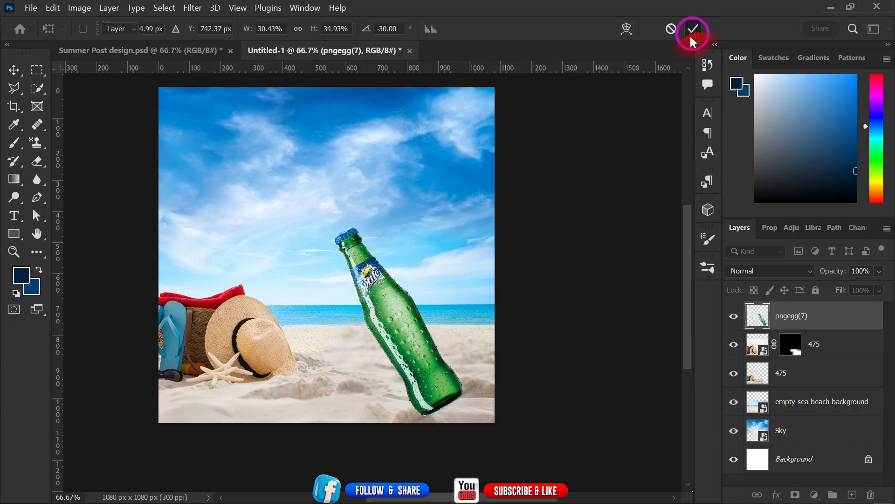
# Step: Scale the masked 475 photo by 104.32%, move it down to Y 752.50 px, and commit the transform
pyautogui.keyDown('ctrl'); pyautogui.click(479, 416); pyautogui.keyUp('ctrl')
pyautogui.moveTo(478, 415)
pyautogui.mouseDown()
pyautogui.moveTo(471, 416)
pyautogui.moveTo(481, 418)
pyautogui.mouseUp()
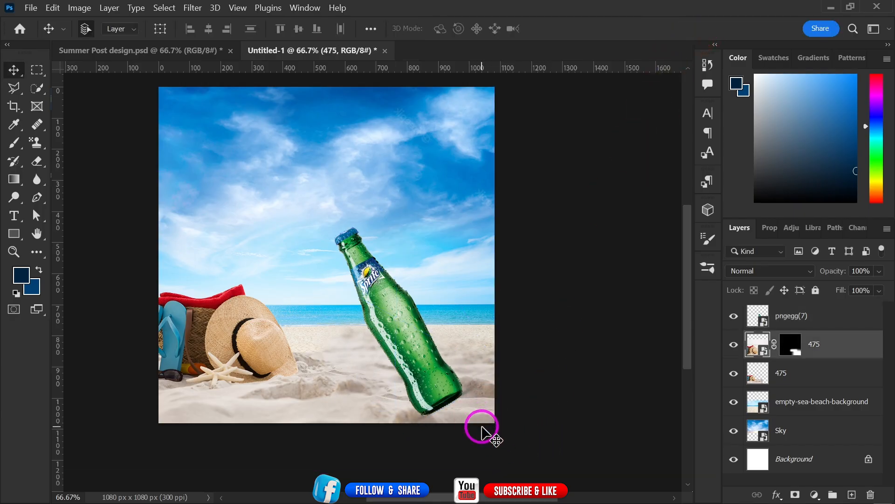
pyautogui.hotkey('ctrl', 't')
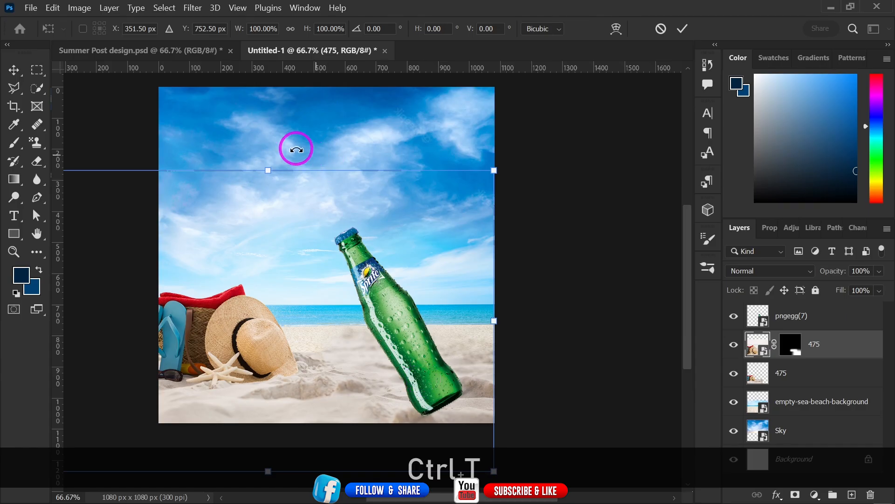
pyautogui.moveTo(267, 169)
pyautogui.mouseDown()
pyautogui.moveTo(266, 150)
pyautogui.moveTo(268, 157)
pyautogui.mouseUp()
pyautogui.click(329, 319)
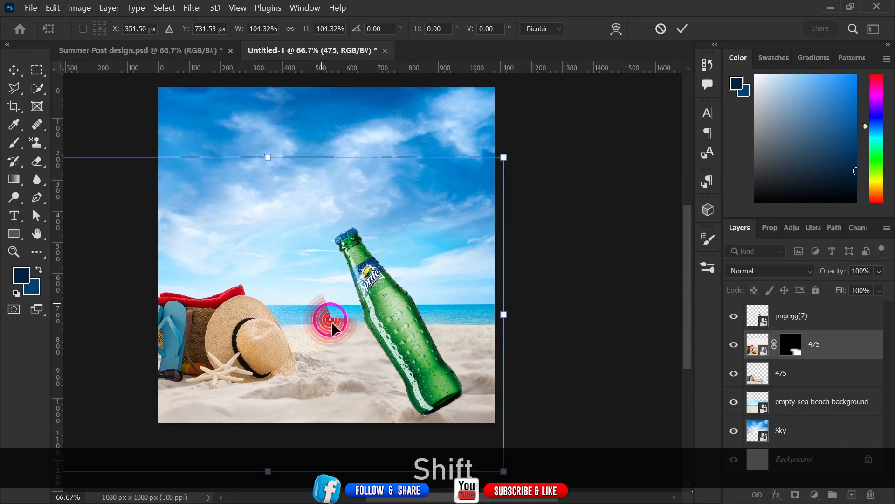
pyautogui.moveTo(394, 382)
pyautogui.mouseDown()
pyautogui.moveTo(376, 387)
pyautogui.moveTo(382, 393)
pyautogui.mouseUp()
pyautogui.click(680, 31)
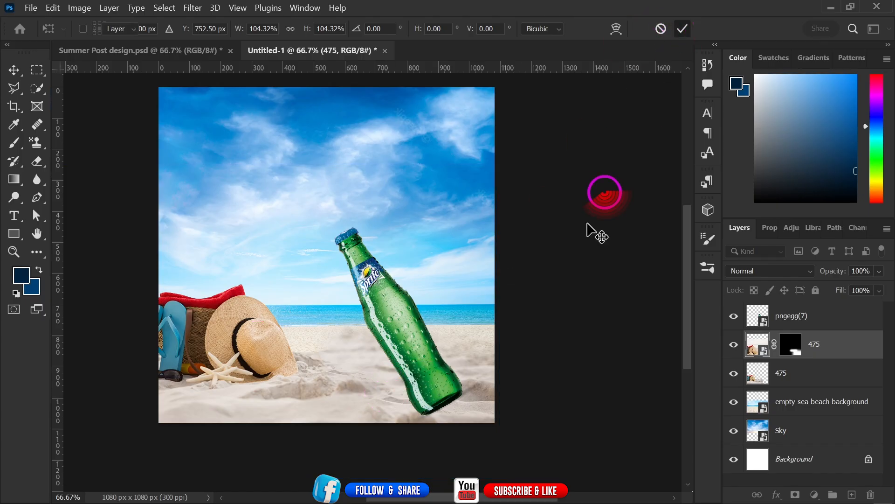
# Step: Group both 475 layers, the empty-sea-beach-background layer and the Sky layer, and name the group BG
pyautogui.hotkey('ctrl', '=')
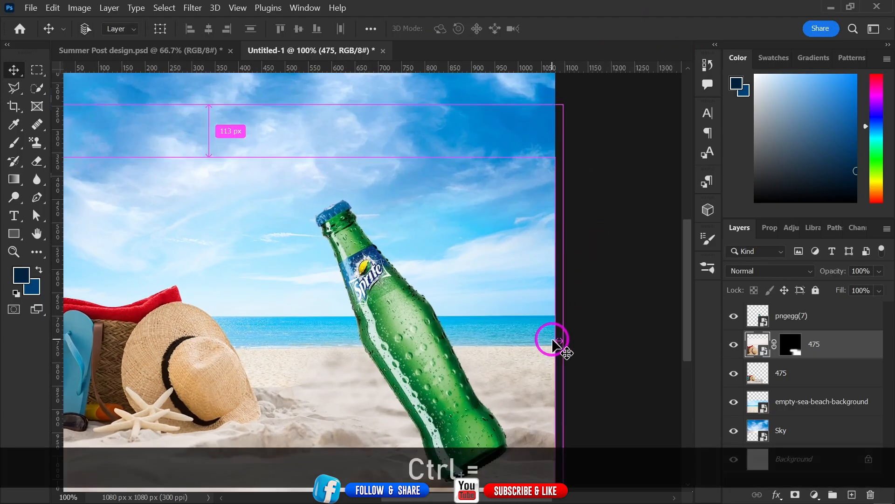
pyautogui.press('space')
pyautogui.moveTo(471, 391); pyautogui.dragTo(477, 306)
pyautogui.click(859, 353)
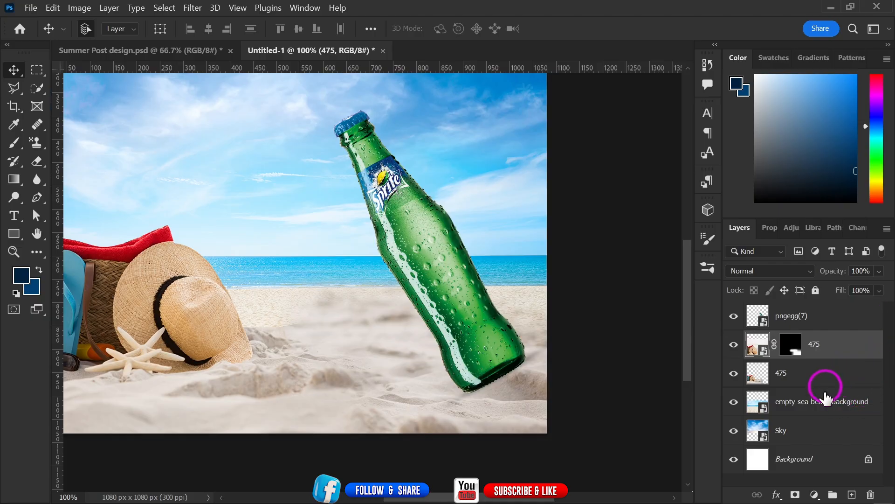
pyautogui.keyDown('shift'); pyautogui.click(806, 439); pyautogui.keyUp('shift')
pyautogui.hotkey('ctrl', 'g')
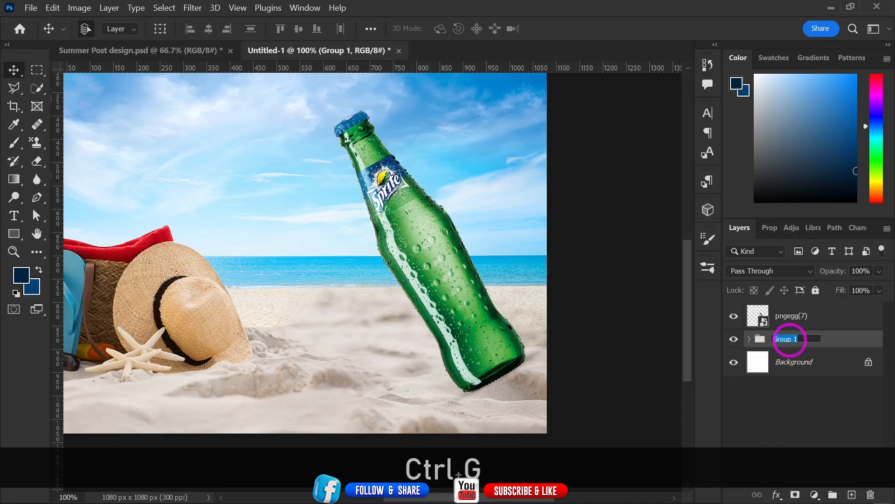
pyautogui.write('BG')
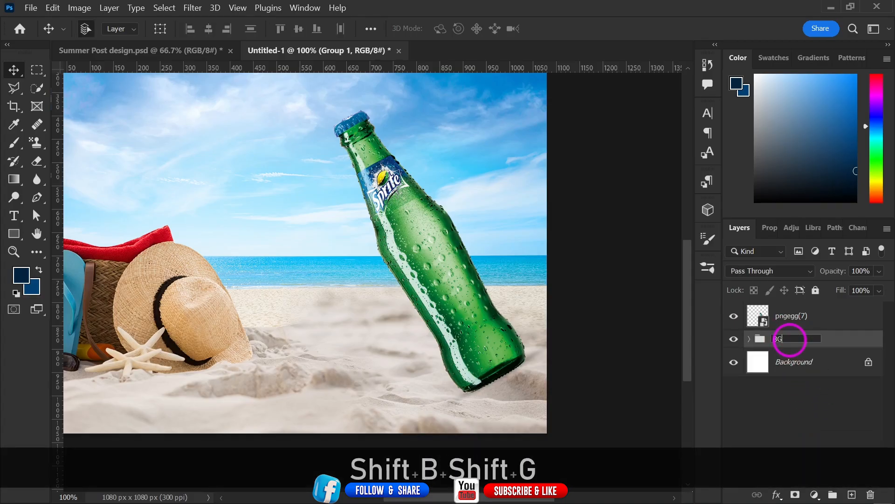
pyautogui.press('Return')
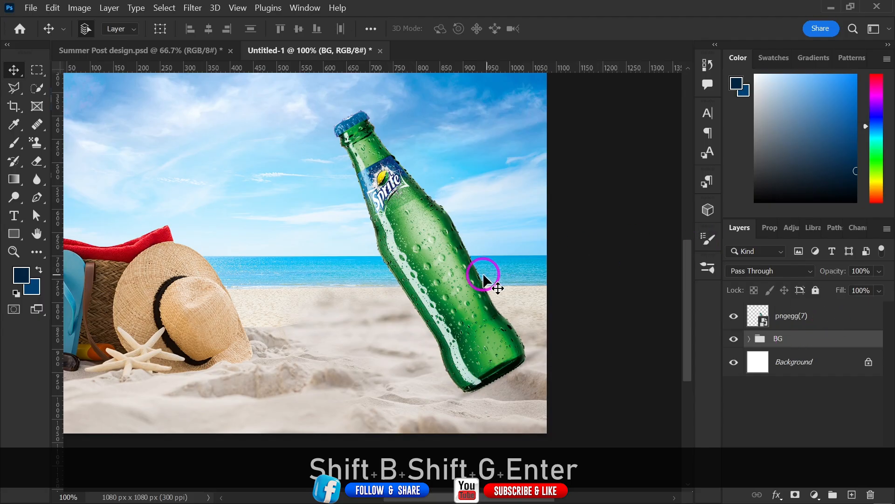
# Step: Move the Sprite bottle down until its base reaches the canvas's lower edge, and add a white layer mask with black as foreground colour
pyautogui.moveTo(421, 293); pyautogui.dragTo(440, 275)
pyautogui.moveTo(436, 287); pyautogui.dragTo(443, 318)
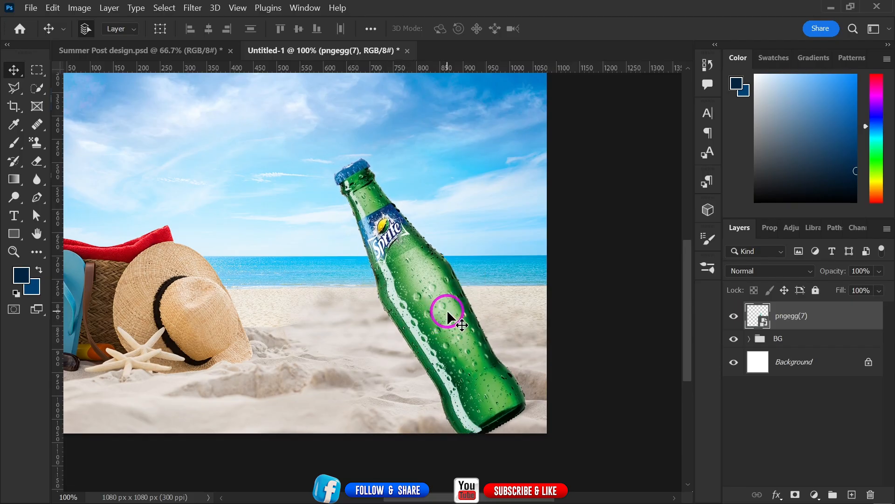
pyautogui.click(795, 496)
pyautogui.scroll(-1, 14, 222)
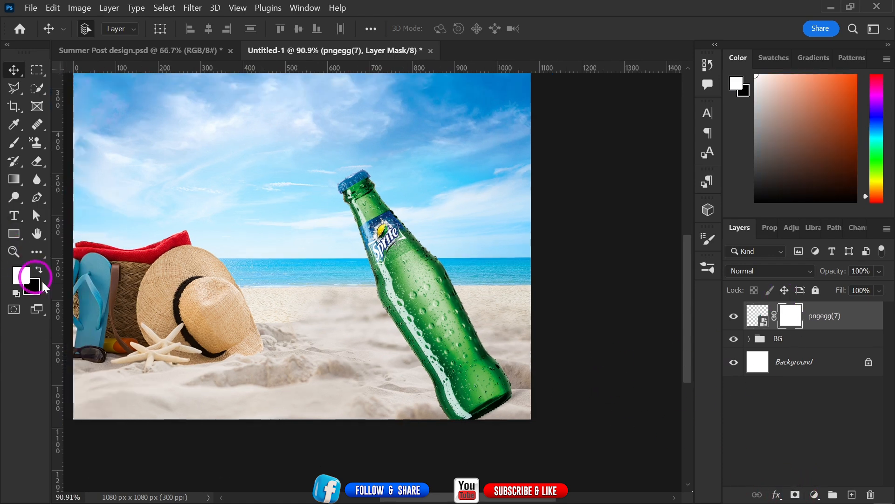
pyautogui.click(40, 271)
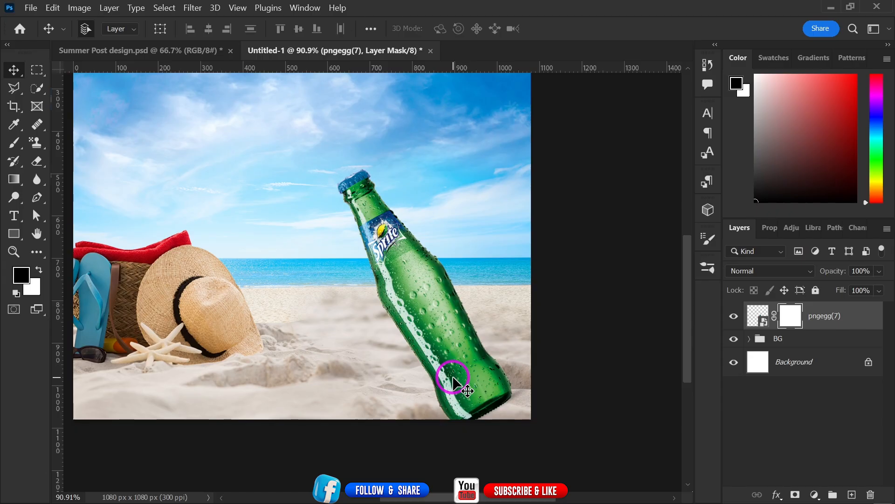
pyautogui.hotkey('ctrl', 'i')
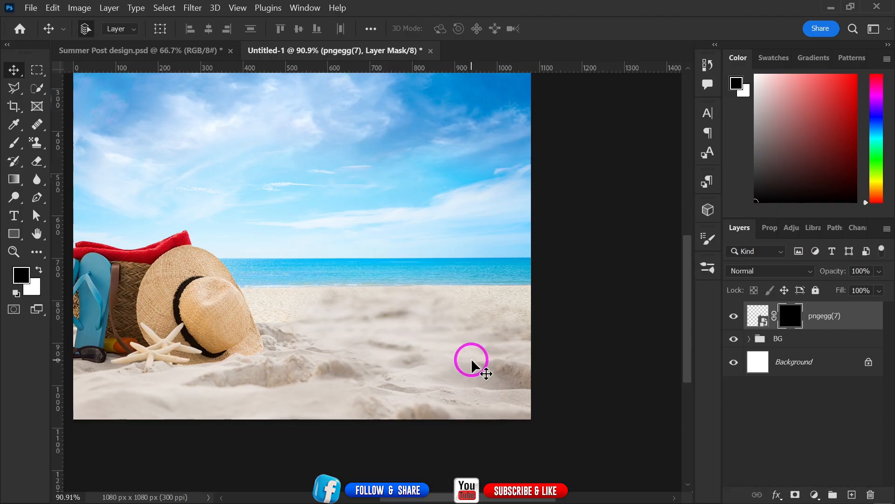
pyautogui.hotkey('ctrl', 'i')
# Step: Paint black on the Sprite bottle's mask with a fully hard 141 px brush to hide its base in the sand
pyautogui.press('b')
pyautogui.moveTo(439, 408); pyautogui.dragTo(486, 439)
pyautogui.hotkey('ctrl', 'z')
pyautogui.rightClick(457, 387)
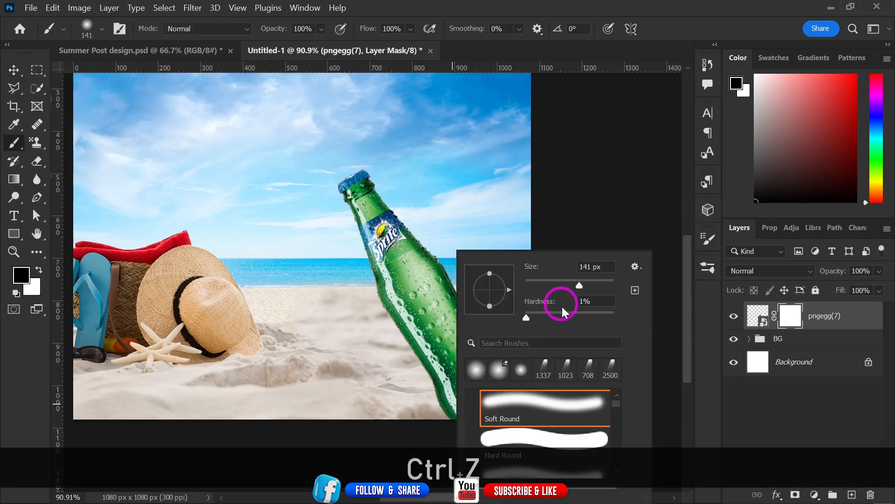
pyautogui.moveTo(526, 316); pyautogui.dragTo(616, 316)
pyautogui.press('Return')
pyautogui.hotkey('ctrl', '=')
pyautogui.hotkey('ctrl', '=')
pyautogui.keyDown('ctrl'); pyautogui.click(465, 367); pyautogui.keyUp('ctrl')
pyautogui.moveTo(370, 360)
pyautogui.mouseDown()
pyautogui.moveTo(443, 375)
pyautogui.moveTo(471, 360)
pyautogui.mouseUp()
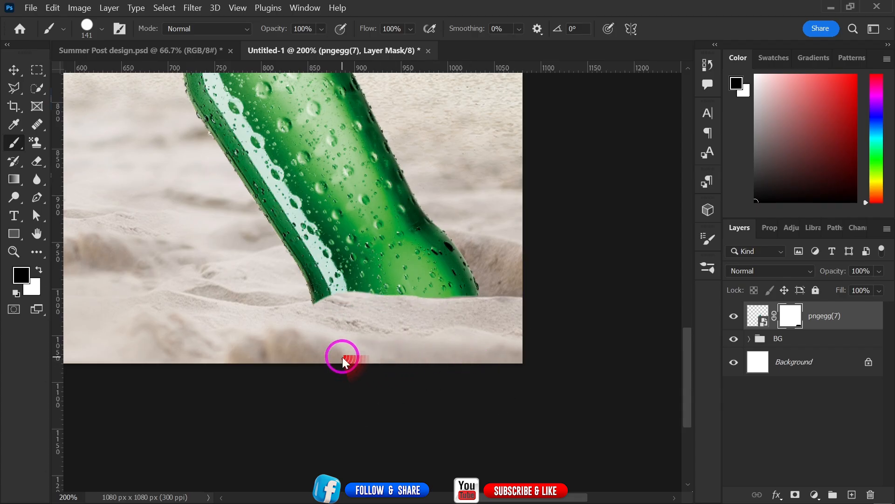
# Step: Restore parts of the bottle's lower edge by painting white on its mask, set black as foreground again, and undo the last stroke
pyautogui.hotkey('ctrl', '=')
pyautogui.hotkey('ctrl', '=')
pyautogui.press('x')
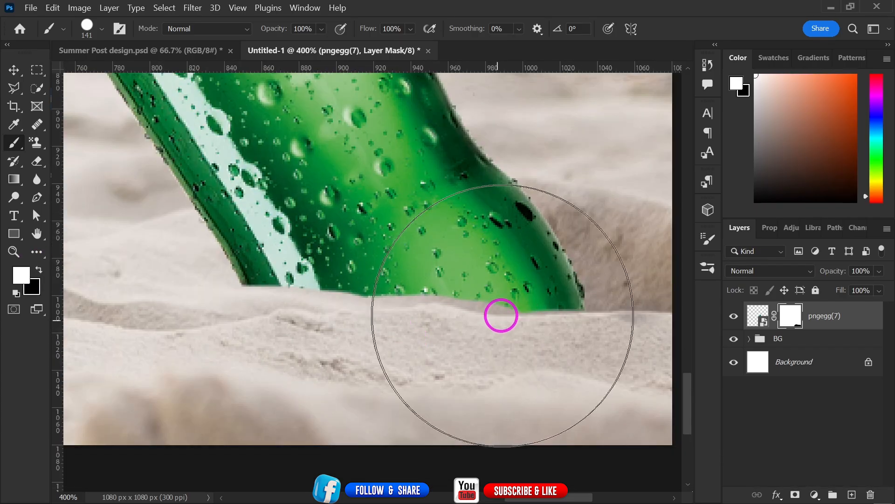
pyautogui.moveTo(499, 314)
pyautogui.mouseDown()
pyautogui.moveTo(299, 383)
pyautogui.moveTo(503, 309)
pyautogui.moveTo(251, 298)
pyautogui.moveTo(532, 317)
pyautogui.mouseUp()
pyautogui.click(39, 269)
pyautogui.hotkey('ctrl', 'z')
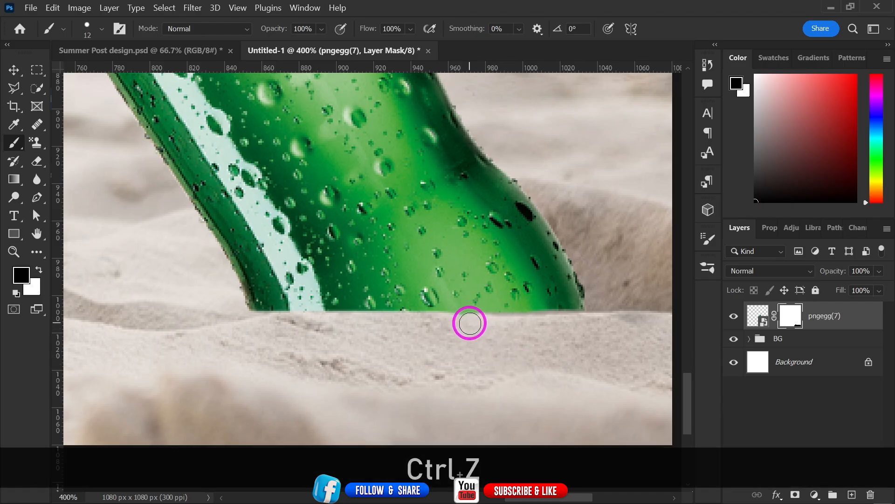
# Step: Nudge the masked Sprite bottle about 11 px to the right
pyautogui.click(13, 70)
pyautogui.click(336, 225)
pyautogui.press('Right')
pyautogui.press('Right')
pyautogui.press('Right')
pyautogui.press('Right')
pyautogui.press('Right')
pyautogui.press('Right')
pyautogui.press('Right')
pyautogui.press('Right')
pyautogui.press('Right')
pyautogui.press('Right')
pyautogui.press('Right')
pyautogui.moveTo(574, 298); pyautogui.dragTo(445, 268)
# Step: Examine how the Sprite bottle sits in the sand within the whole beach composition
pyautogui.click(37, 161)
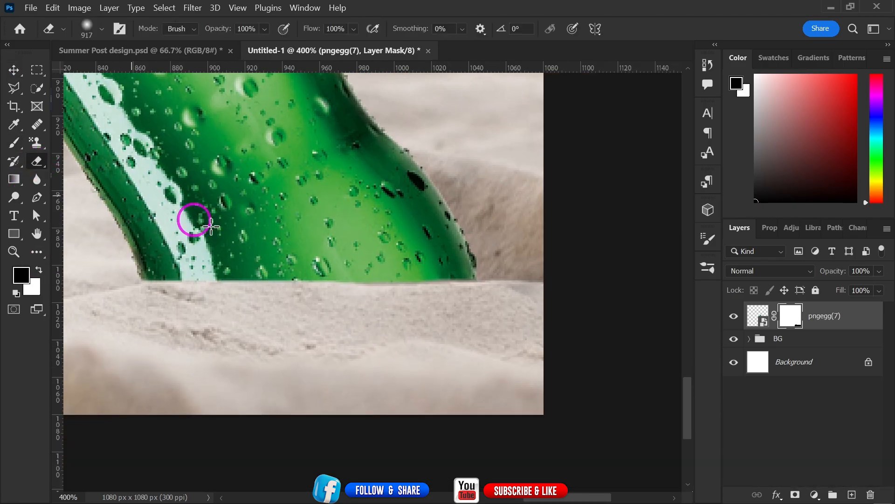
pyautogui.click(14, 143)
pyautogui.hotkey('ctrl', '-')
pyautogui.hotkey('ctrl', '-')
pyautogui.hotkey('ctrl', '-')
pyautogui.hotkey('ctrl', '-')
pyautogui.hotkey('ctrl', '-')
pyautogui.hotkey('ctrl', '=')
pyautogui.hotkey('ctrl', '=')
pyautogui.press('space')
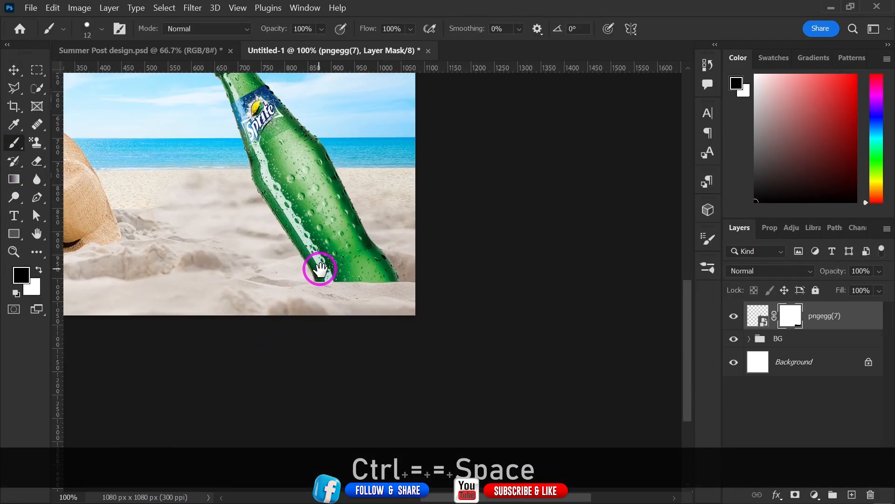
pyautogui.moveTo(316, 266)
pyautogui.mouseDown()
pyautogui.moveTo(392, 358)
pyautogui.moveTo(458, 366)
pyautogui.moveTo(476, 410)
pyautogui.moveTo(476, 396)
pyautogui.mouseUp()
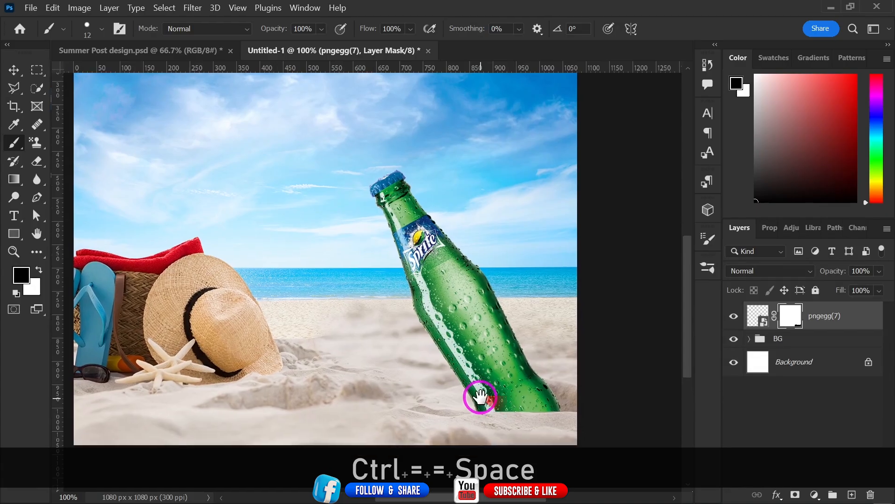
# Step: Place the Sprite bottle image again from the file window and scale it to 17.10% above the straw hat
pyautogui.click(13, 70)
pyautogui.click(304, 346)
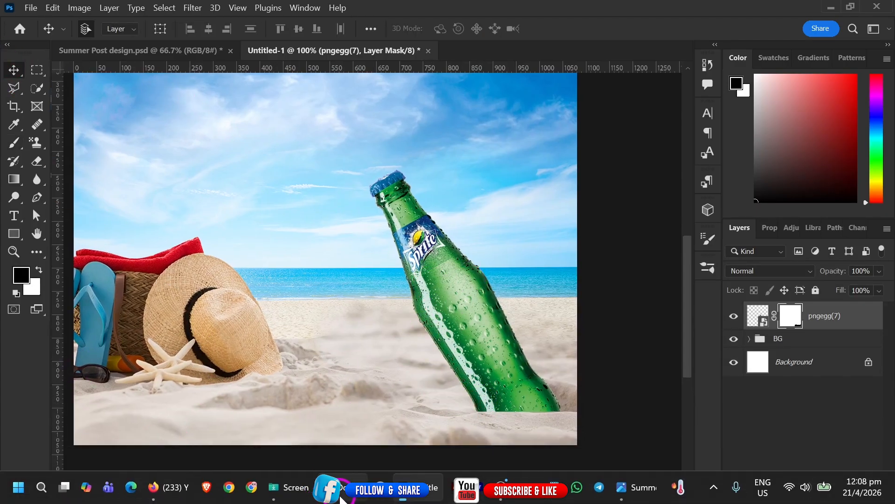
pyautogui.click(342, 497)
pyautogui.moveTo(571, 159); pyautogui.dragTo(371, 347)
pyautogui.moveTo(506, 260); pyautogui.dragTo(256, 332)
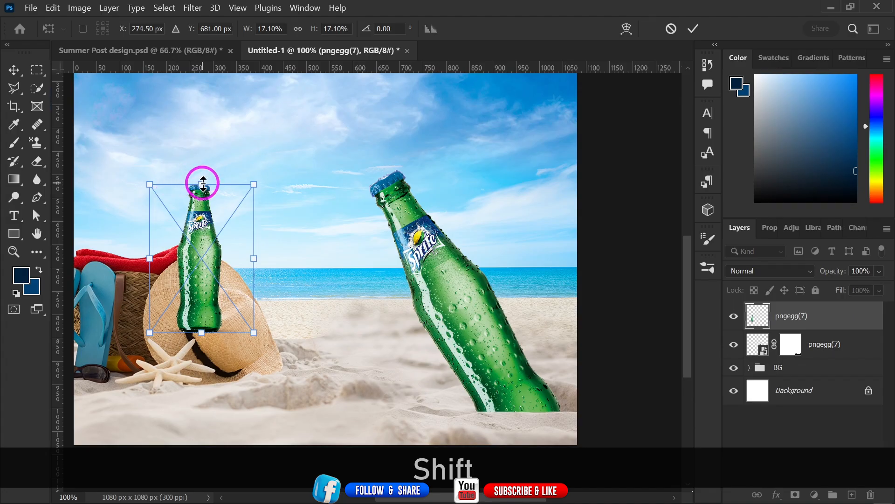
# Step: Enlarge the new bottle slightly, tilt it to the right, position it above the straw bag, and commit the placement
pyautogui.moveTo(203, 183); pyautogui.dragTo(203, 160)
pyautogui.moveTo(292, 154); pyautogui.dragTo(300, 239)
pyautogui.hotkey('ctrl', '-')
pyautogui.hotkey('ctrl', '+')
pyautogui.moveTo(234, 264); pyautogui.dragTo(242, 256)
pyautogui.press('Return')
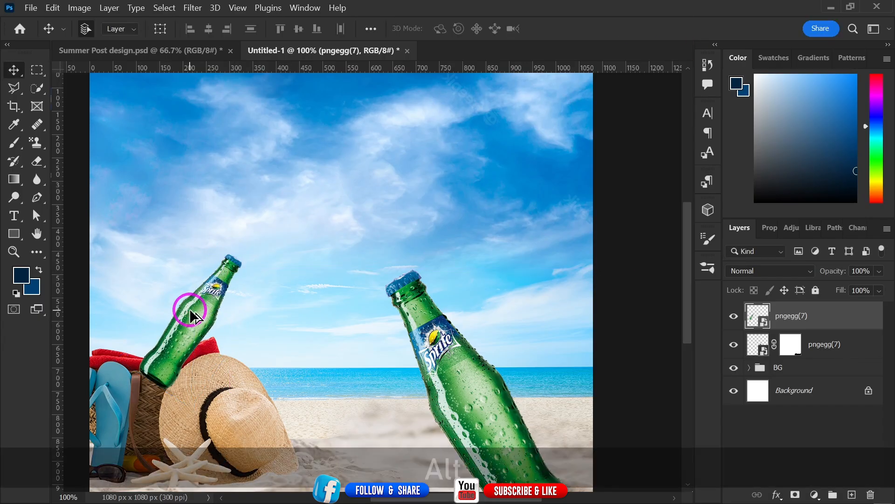
# Step: Duplicate the small bottle, rotate the copy more upright, send it behind the original, and move it slightly to the left
pyautogui.moveTo(189, 309); pyautogui.dragTo(188, 307)
pyautogui.hotkey('ctrl', 't')
pyautogui.moveTo(236, 260); pyautogui.dragTo(234, 264)
pyautogui.press('Return')
pyautogui.hotkey('ctrl', '[')
pyautogui.moveTo(193, 318); pyautogui.dragTo(162, 302)
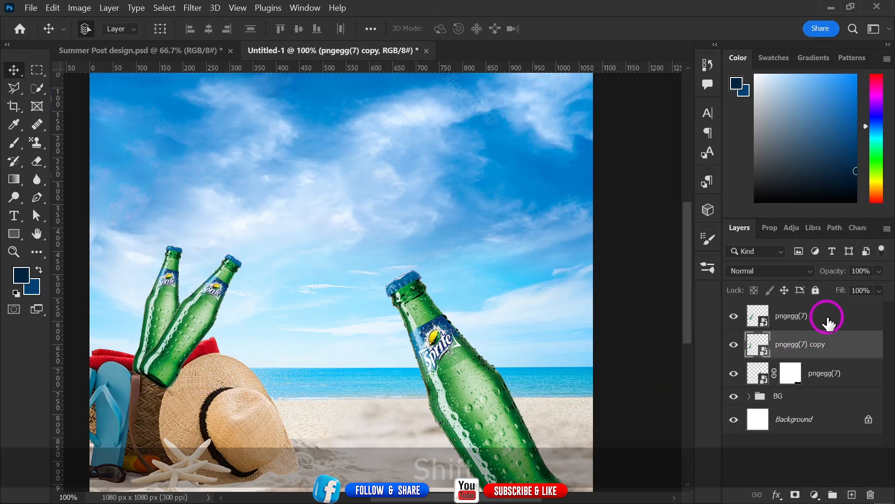
# Step: Combine the two small bottle layers into one smart object and add a layer mask to it
pyautogui.keyDown('shift'); pyautogui.click(827, 317); pyautogui.keyUp('shift')
pyautogui.rightClick(827, 317)
pyautogui.hotkey('ctrl', '=')
pyautogui.moveTo(170, 258); pyautogui.dragTo(416, 177)
pyautogui.click(795, 494)
# Step: Mask the lower ends of the small bottles behind the red towel, refining the edge in white with a 7 px brush
pyautogui.press('b')
pyautogui.moveTo(180, 356)
pyautogui.mouseDown()
pyautogui.moveTo(224, 371)
pyautogui.moveTo(289, 323)
pyautogui.moveTo(210, 347)
pyautogui.mouseUp()
pyautogui.hotkey('ctrl', '=')
pyautogui.hotkey('ctrl', '=')
pyautogui.moveTo(164, 294); pyautogui.dragTo(298, 260)
pyautogui.moveTo(298, 260); pyautogui.dragTo(243, 270)
pyautogui.press('x')
pyautogui.moveTo(309, 295); pyautogui.dragTo(239, 333)
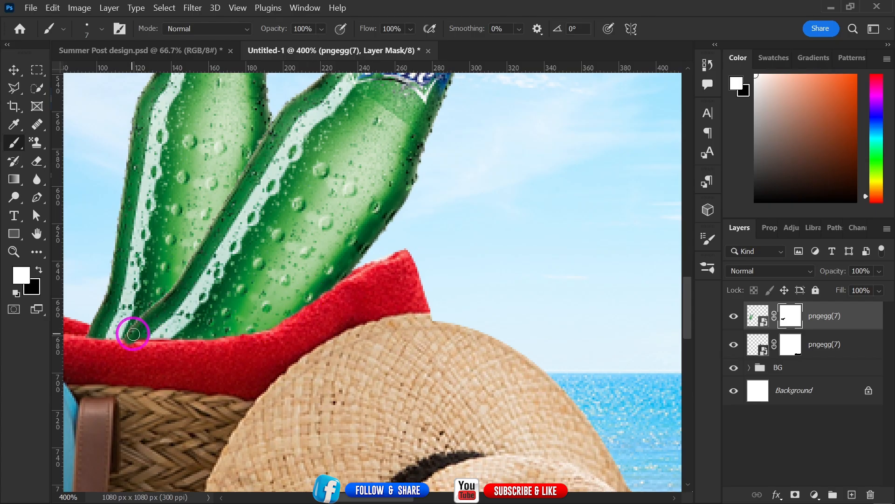
pyautogui.press('v')
pyautogui.hotkey('ctrl', '0')
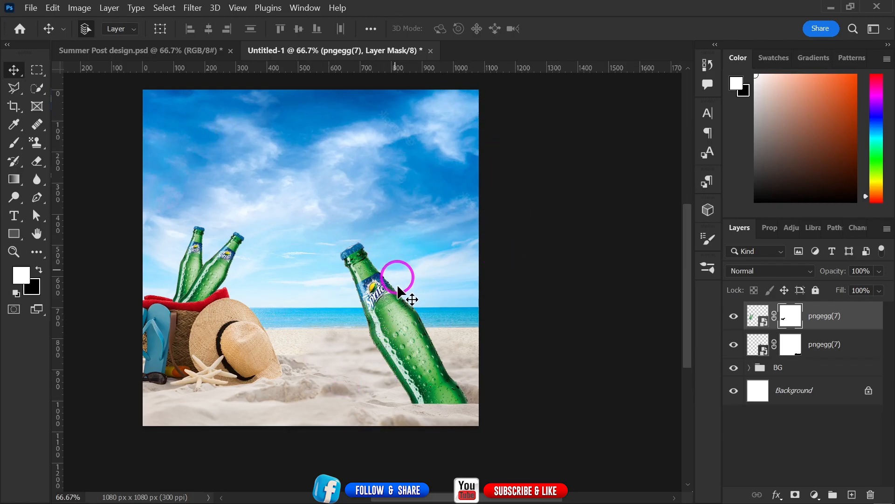
# Step: Scale the large Sprite bottle to 115.98%, position it at X 900.50 px, Y 795.00 px, and commit the transform
pyautogui.click(367, 268)
pyautogui.hotkey('ctrl', 't')
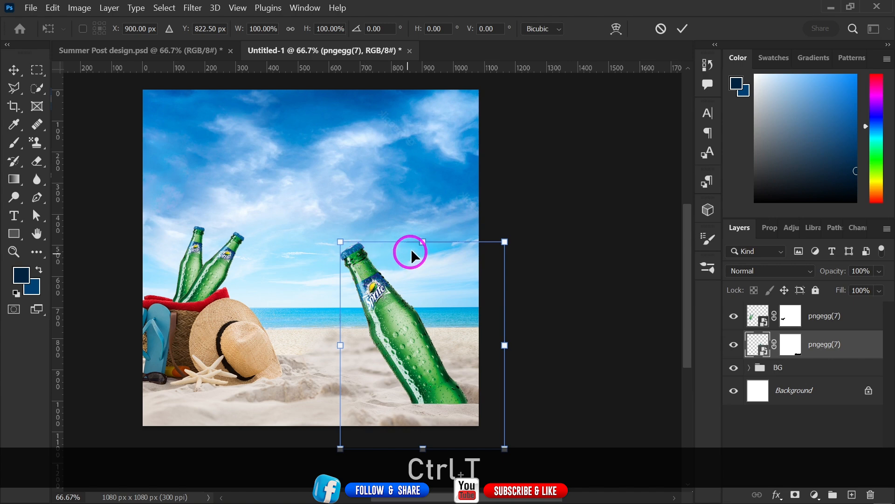
pyautogui.moveTo(415, 243); pyautogui.dragTo(417, 230)
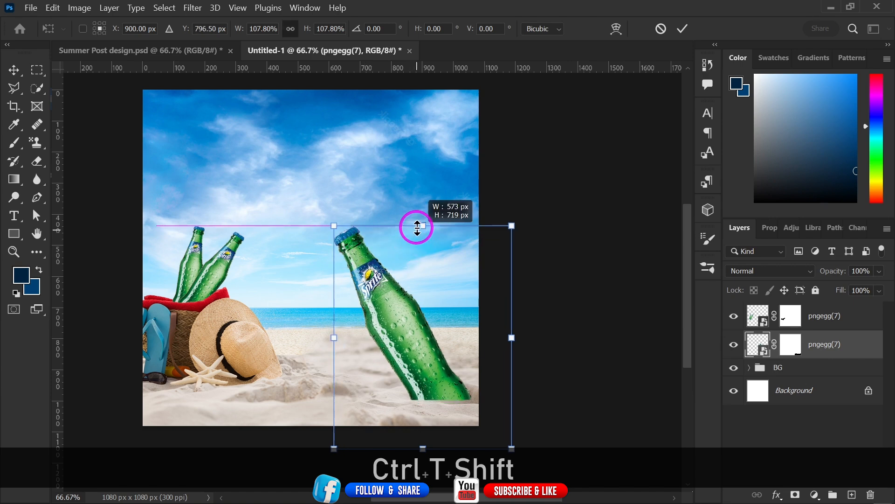
pyautogui.hotkey('ctrl', '=')
pyautogui.press('space')
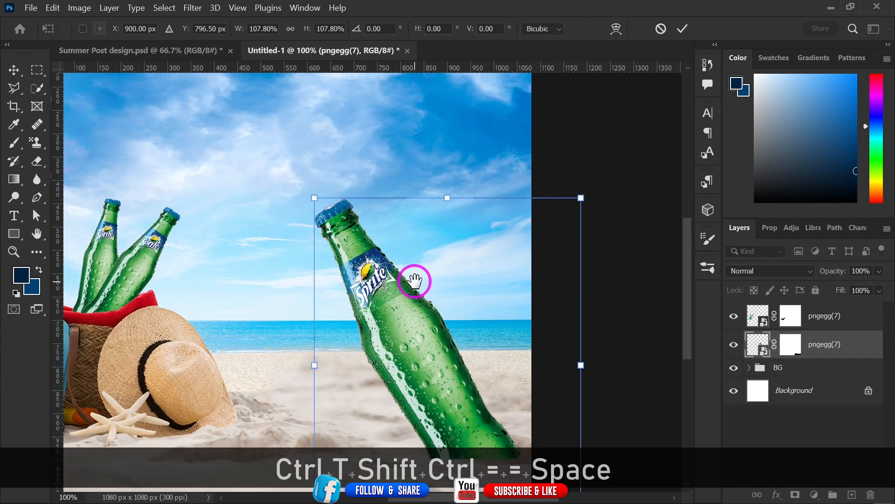
pyautogui.moveTo(414, 280); pyautogui.dragTo(366, 192)
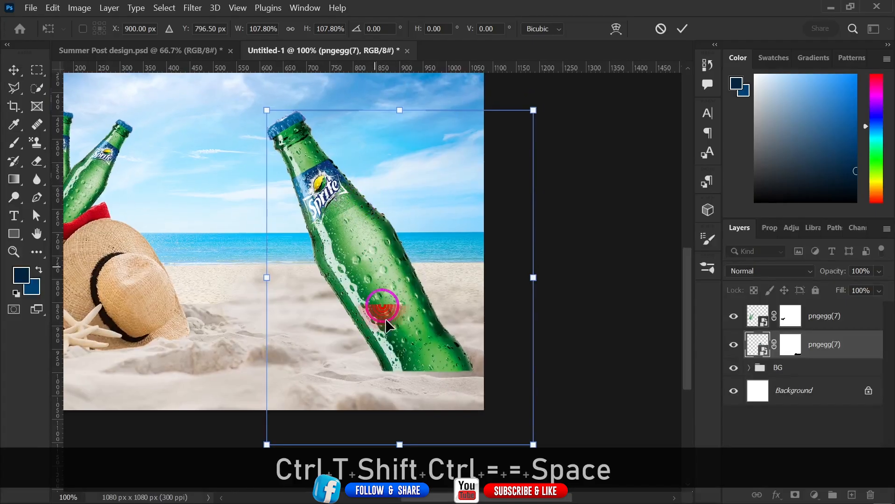
pyautogui.moveTo(386, 319); pyautogui.dragTo(390, 332)
pyautogui.hotkey('ctrl', '-')
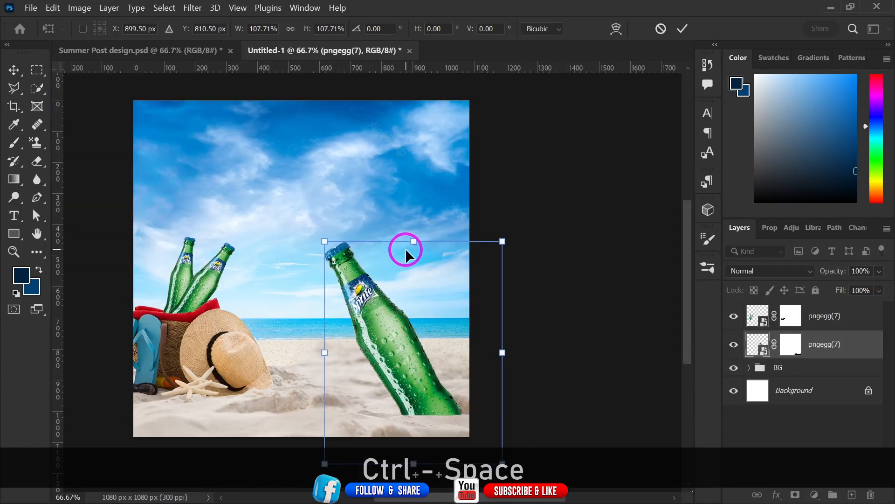
pyautogui.moveTo(414, 243); pyautogui.dragTo(412, 224)
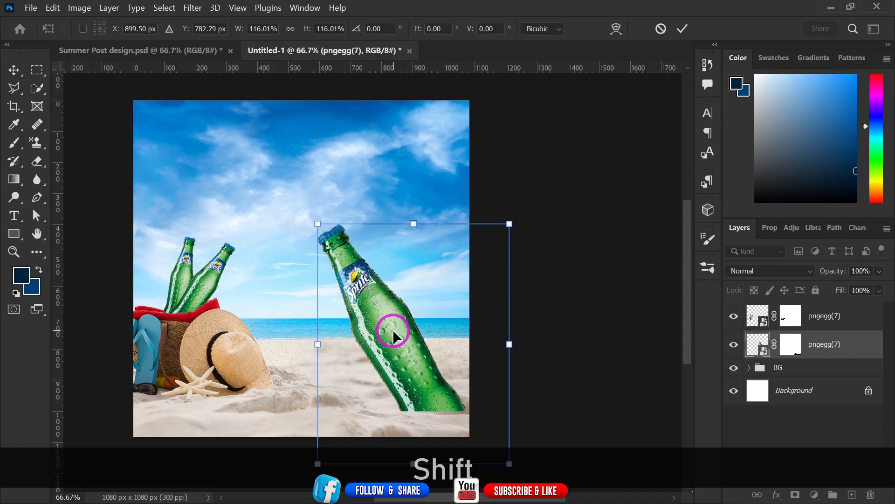
pyautogui.hotkey('ctrl', '=')
pyautogui.hotkey('ctrl', '=')
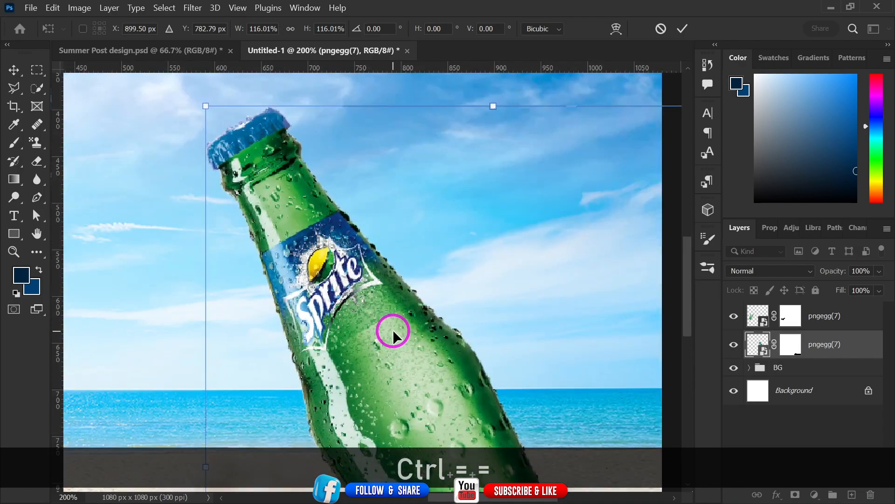
pyautogui.moveTo(400, 424); pyautogui.dragTo(295, 107)
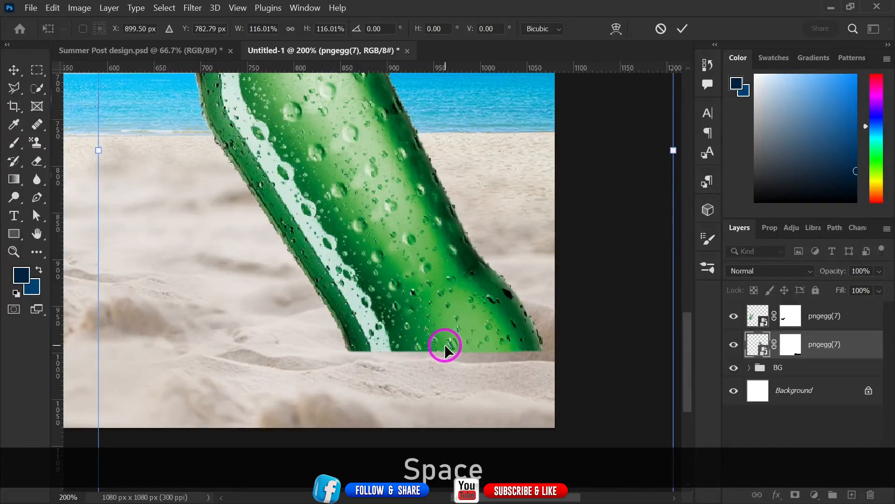
pyautogui.moveTo(443, 345); pyautogui.dragTo(444, 346)
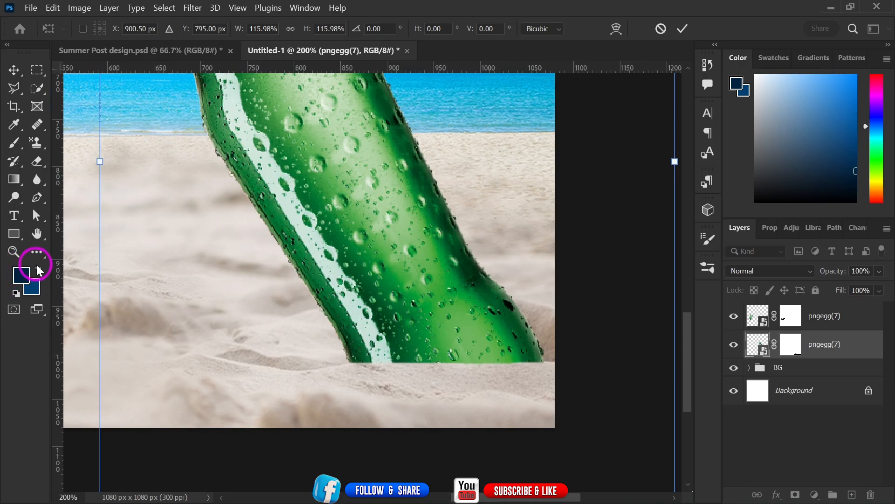
pyautogui.press('Return')
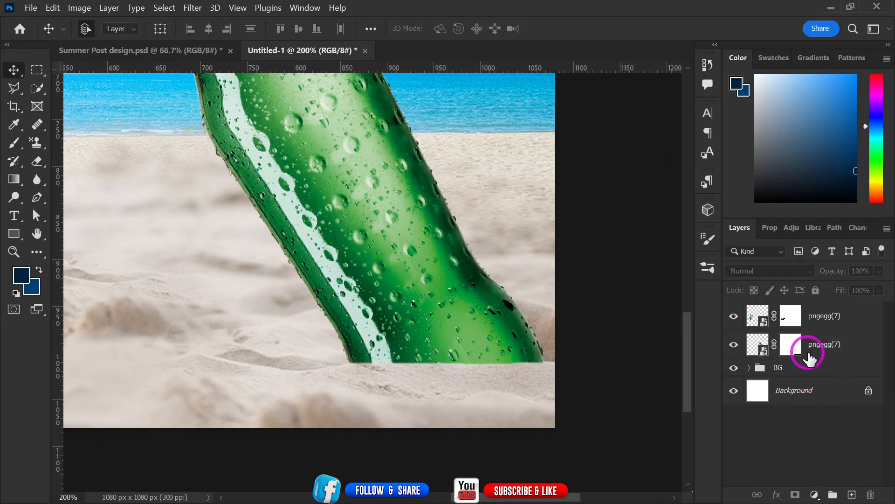
# Step: Activate the large bottle's layer mask and ready the Brush tool with black as foreground colour
pyautogui.click(790, 344)
pyautogui.press('d')
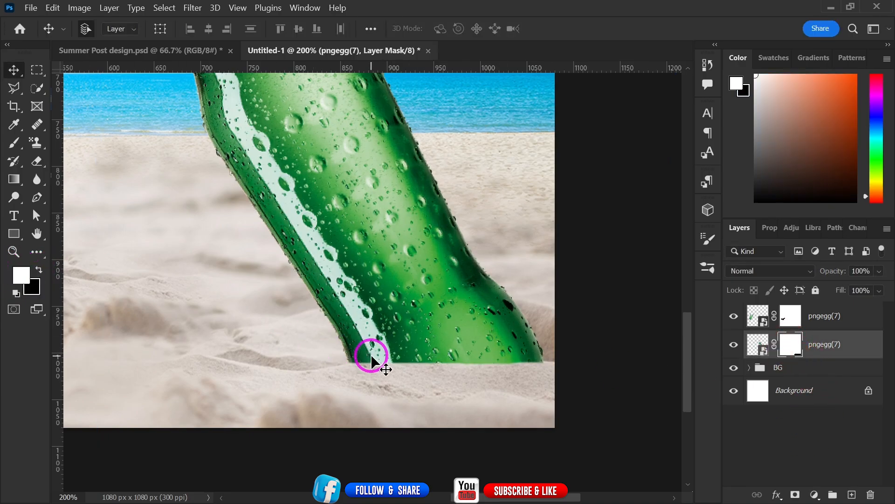
pyautogui.click(41, 270)
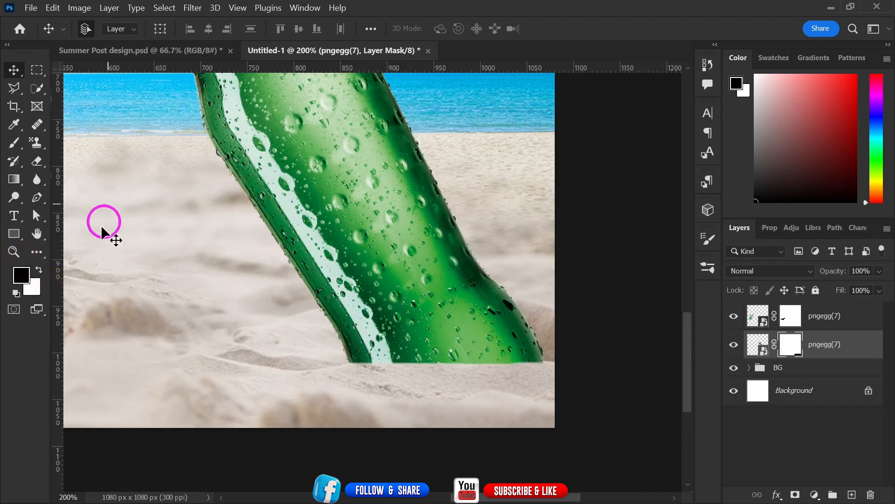
pyautogui.click(14, 142)
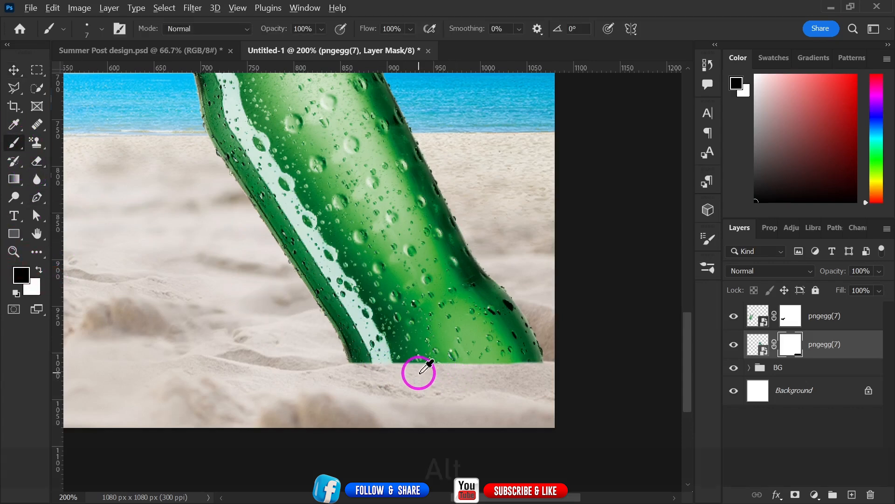
# Step: Try painting black along the large bottle's base with a 26 px brush, and undo the strokes
pyautogui.moveTo(419, 373)
pyautogui.mouseDown()
pyautogui.moveTo(434, 373)
pyautogui.moveTo(426, 366)
pyautogui.moveTo(392, 380)
pyautogui.moveTo(441, 366)
pyautogui.moveTo(479, 384)
pyautogui.mouseUp()
pyautogui.hotkey('ctrl', 'z')
pyautogui.hotkey('ctrl', 'z')
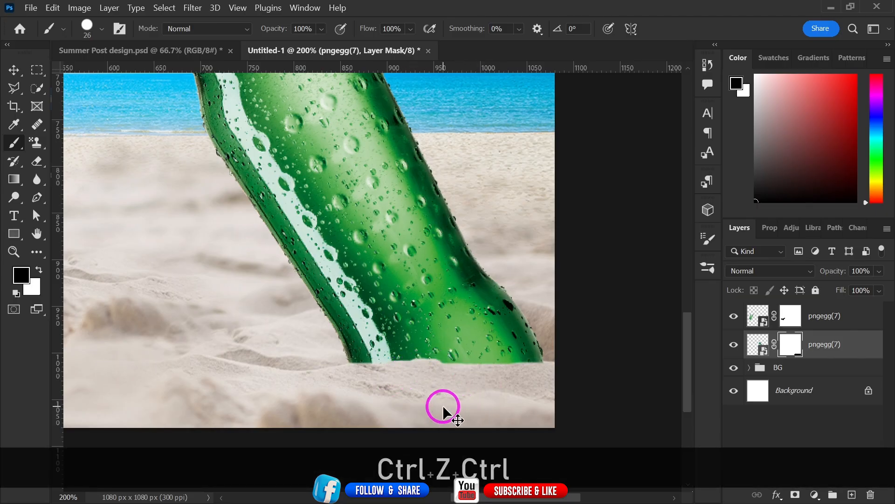
pyautogui.hotkey('ctrl', 'z')
pyautogui.hotkey('ctrl', 'z')
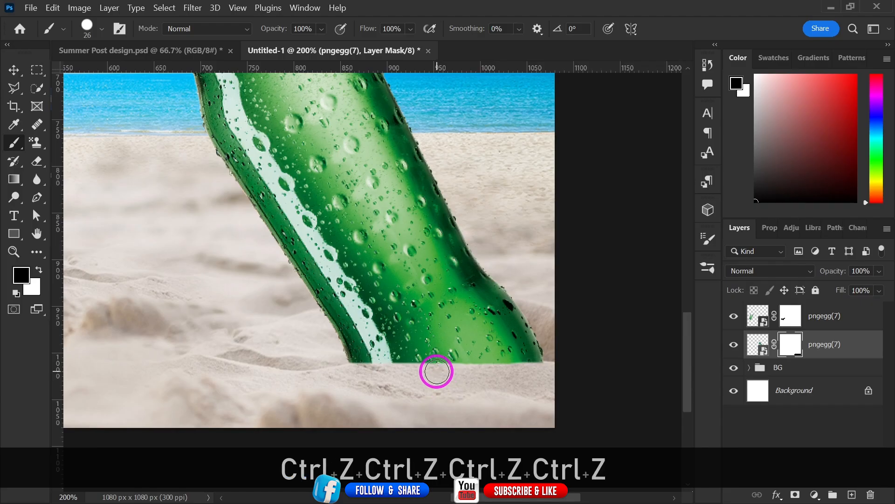
# Step: Dab black along the large bottle's base on its mask with a 26 px hard brush, undoing poor strokes, to create an uneven sand edge
pyautogui.moveTo(431, 368)
pyautogui.mouseDown()
pyautogui.moveTo(467, 375)
pyautogui.moveTo(453, 373)
pyautogui.mouseUp()
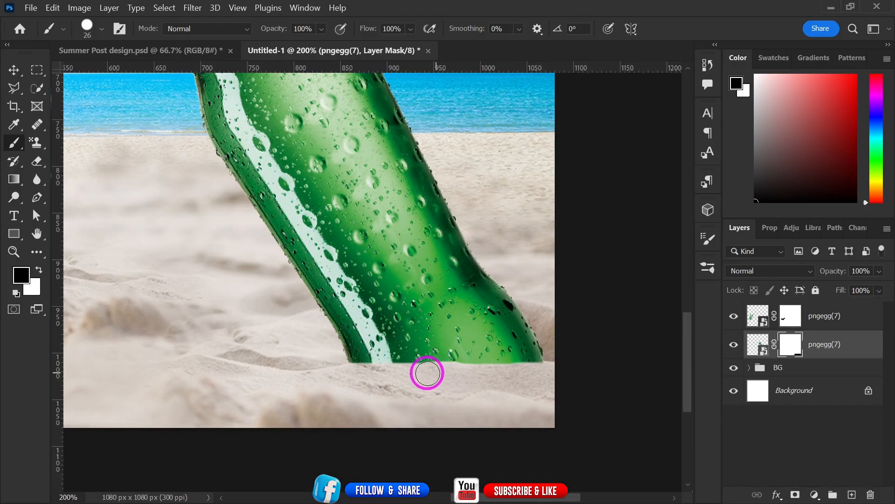
pyautogui.moveTo(406, 377)
pyautogui.mouseDown()
pyautogui.moveTo(364, 401)
pyautogui.moveTo(421, 375)
pyautogui.moveTo(399, 393)
pyautogui.moveTo(399, 376)
pyautogui.moveTo(415, 369)
pyautogui.moveTo(484, 383)
pyautogui.mouseUp()
pyautogui.hotkey('ctrl', 'z')
pyautogui.click(462, 373)
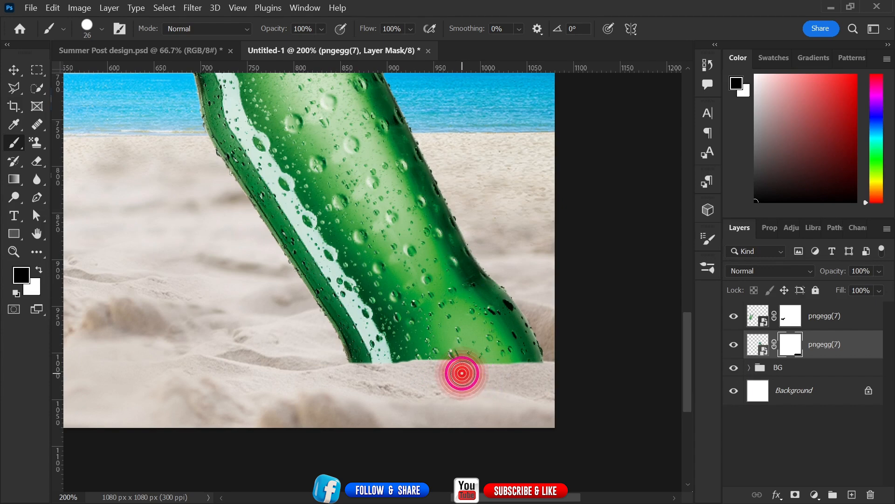
pyautogui.click(477, 376)
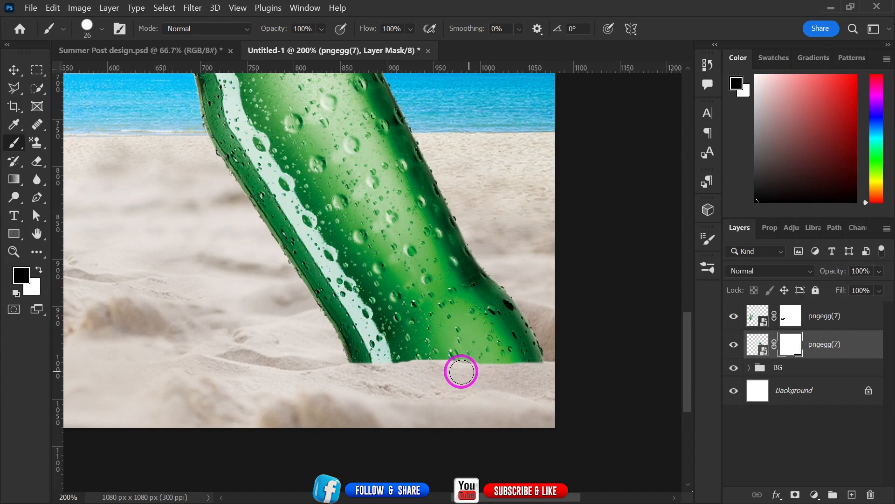
pyautogui.click(433, 375)
pyautogui.hotkey('ctrl', 'z')
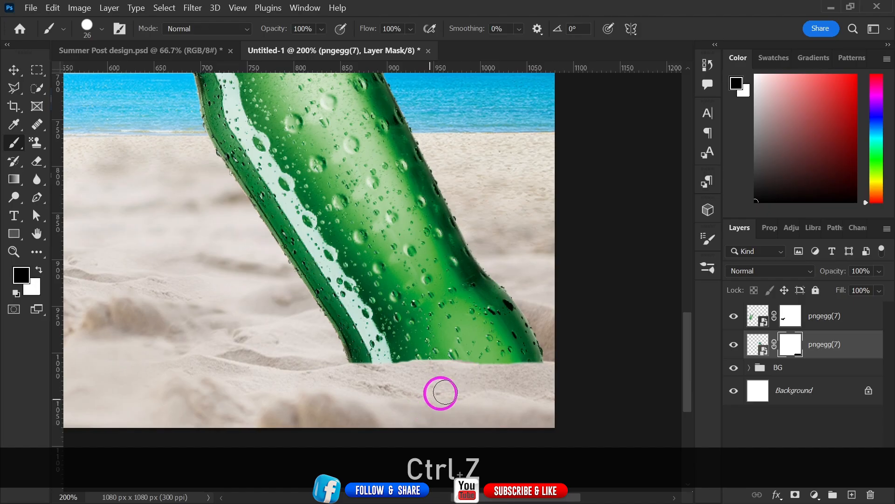
pyautogui.hotkey('ctrl', 'z')
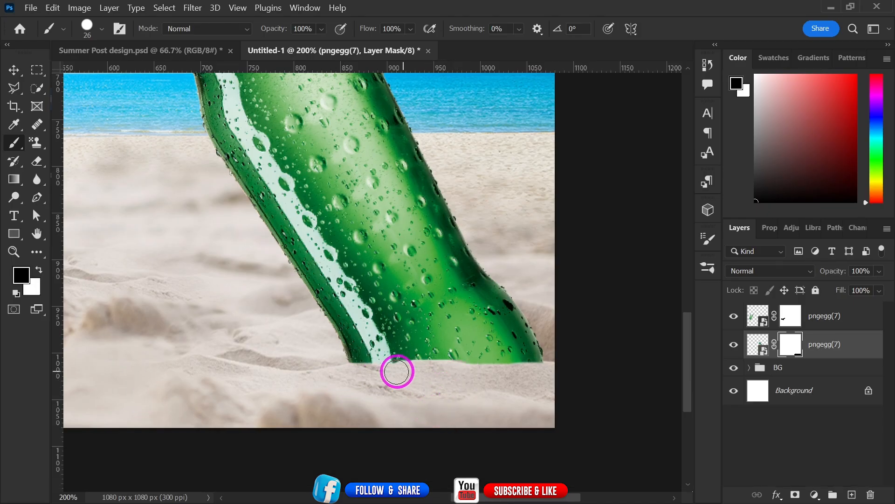
pyautogui.click(373, 377)
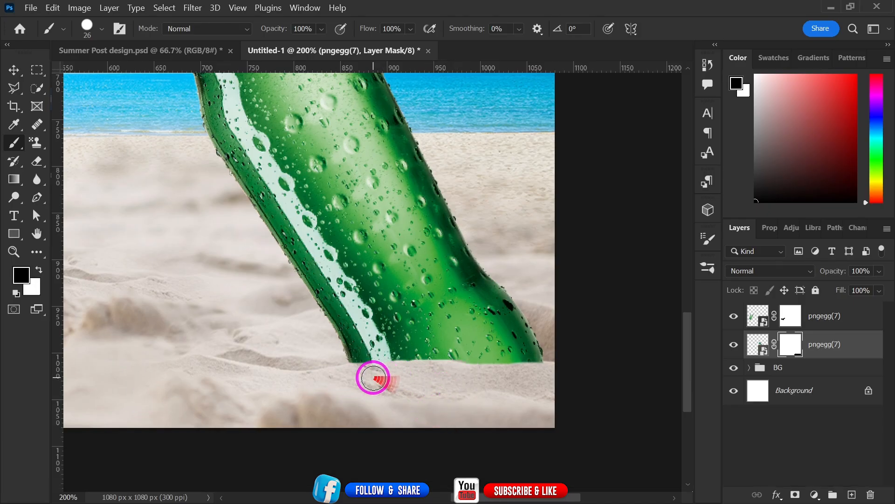
pyautogui.click(409, 373)
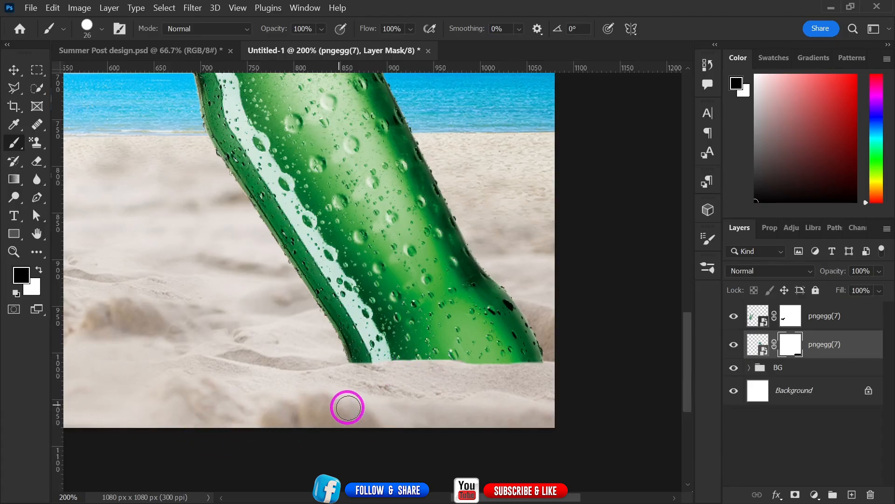
# Step: Expand the BG group and select the masked 475 layer inside it
pyautogui.click(23, 72)
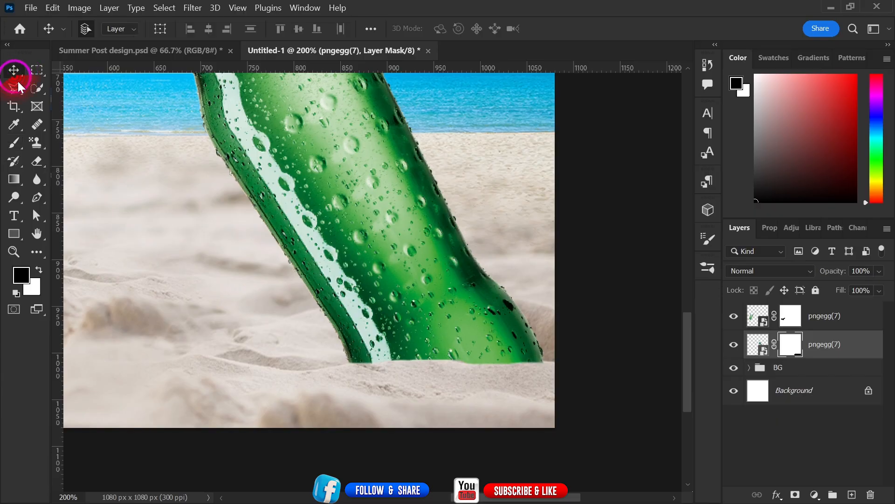
pyautogui.hotkey('ctrl', '-')
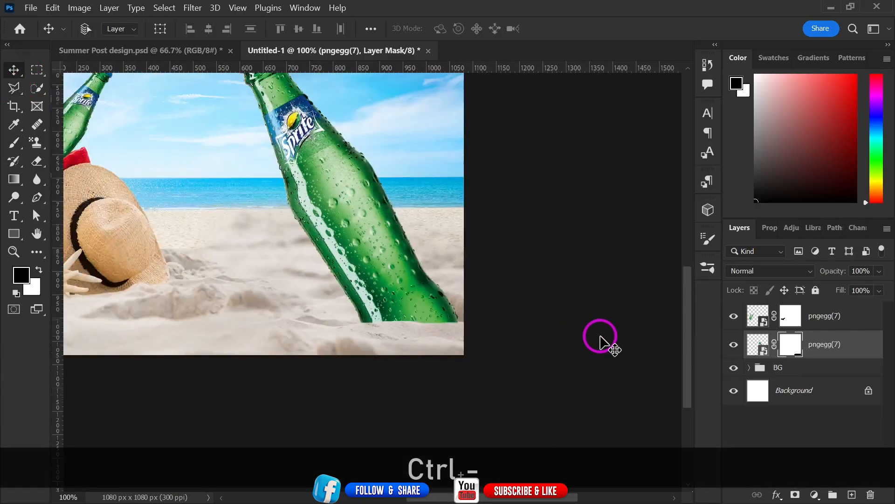
pyautogui.press('space')
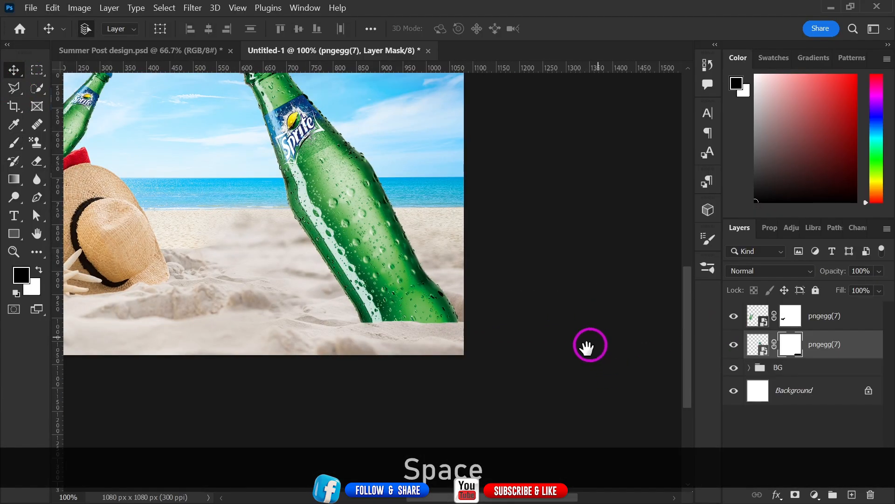
pyautogui.moveTo(585, 346); pyautogui.dragTo(298, 379)
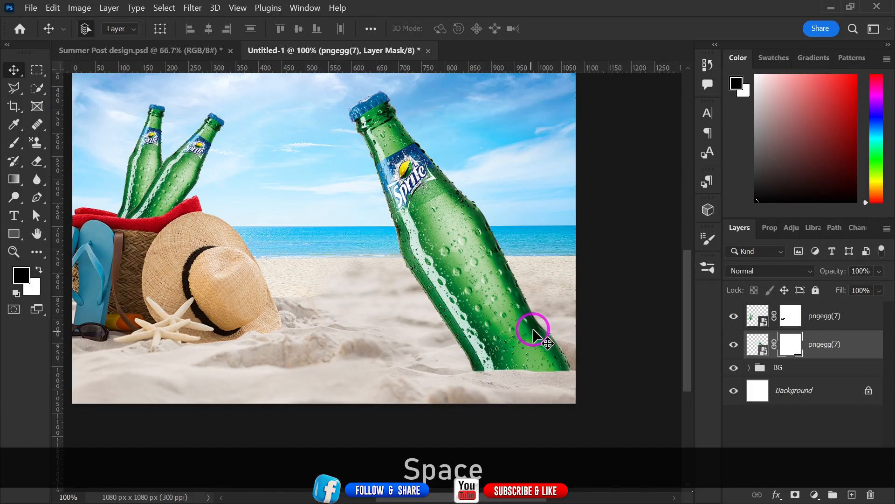
pyautogui.moveTo(803, 332); pyautogui.dragTo(798, 362)
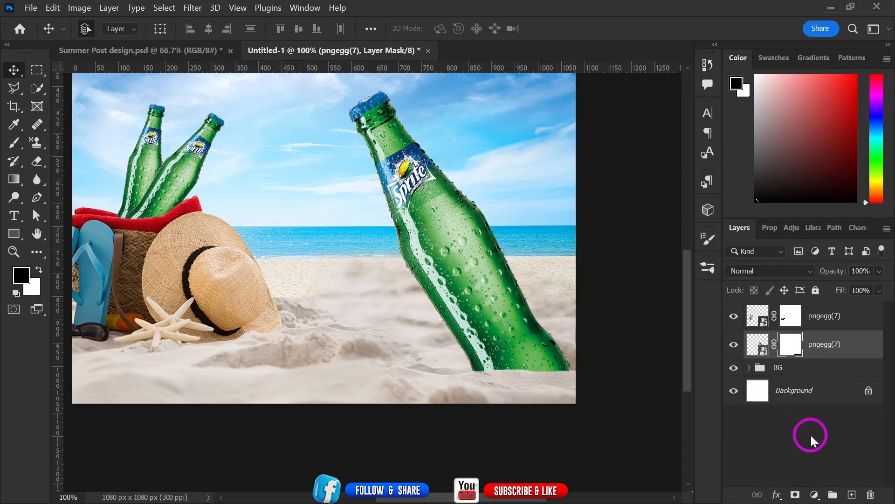
pyautogui.moveTo(810, 433); pyautogui.dragTo(820, 430)
pyautogui.click(814, 371)
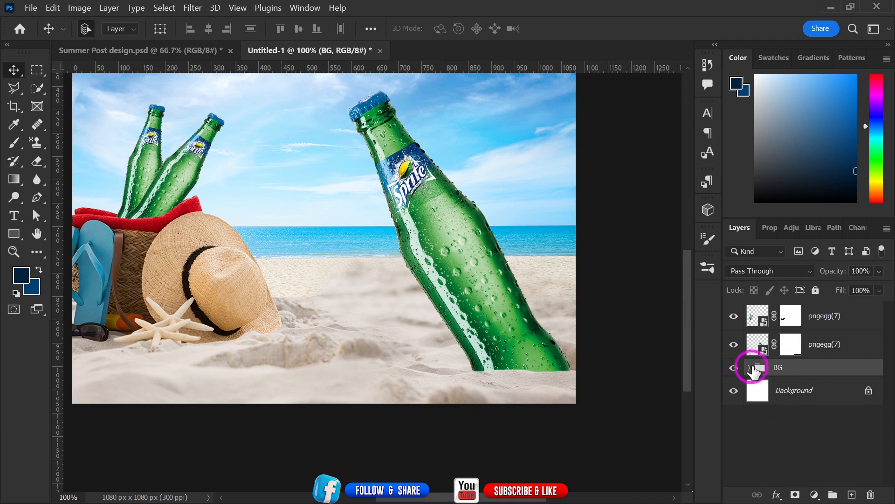
pyautogui.click(751, 367)
pyautogui.click(813, 389)
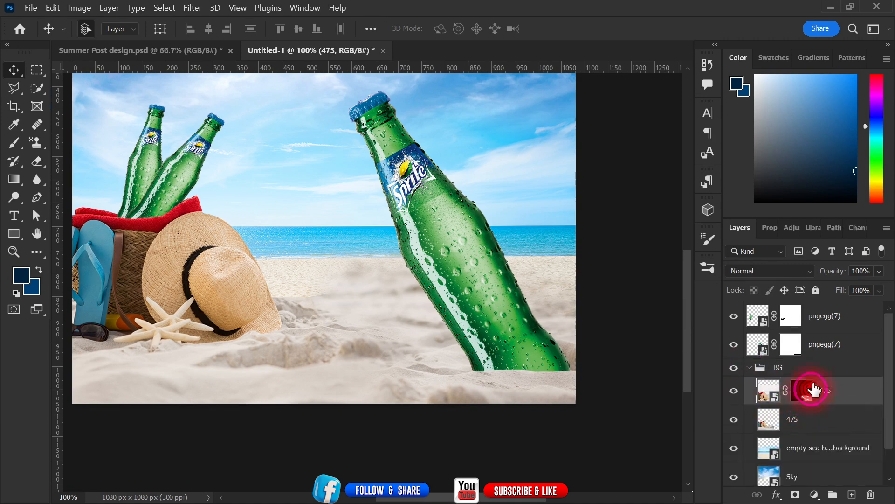
# Step: Add a Solid Color fill layer with colour #ffe09d directly above the masked 475 layer in the BG group
pyautogui.click(852, 496)
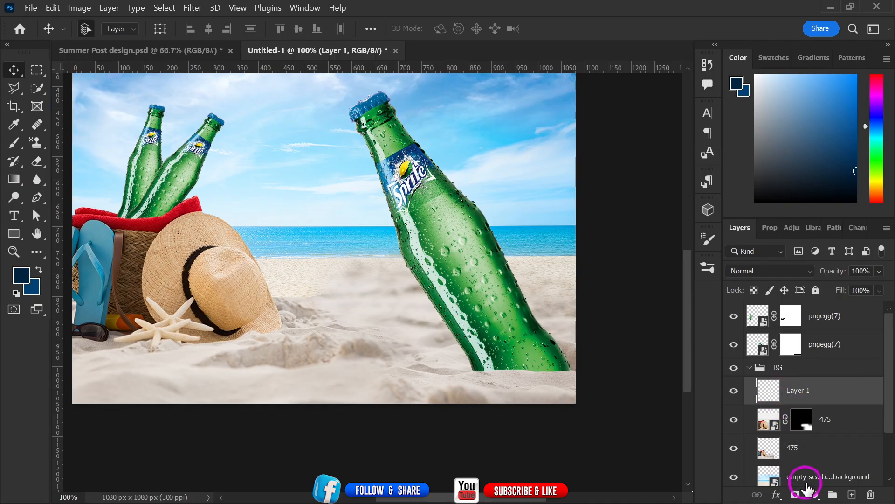
pyautogui.click(813, 495)
pyautogui.click(811, 249)
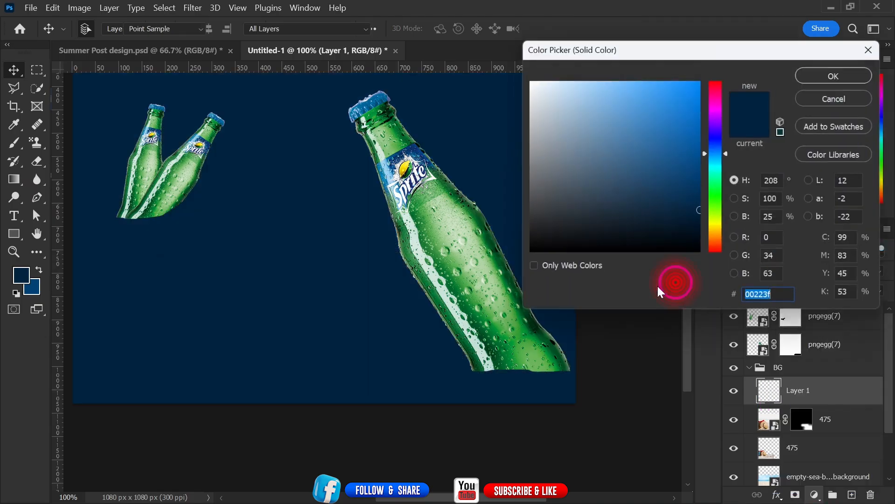
pyautogui.click(716, 237)
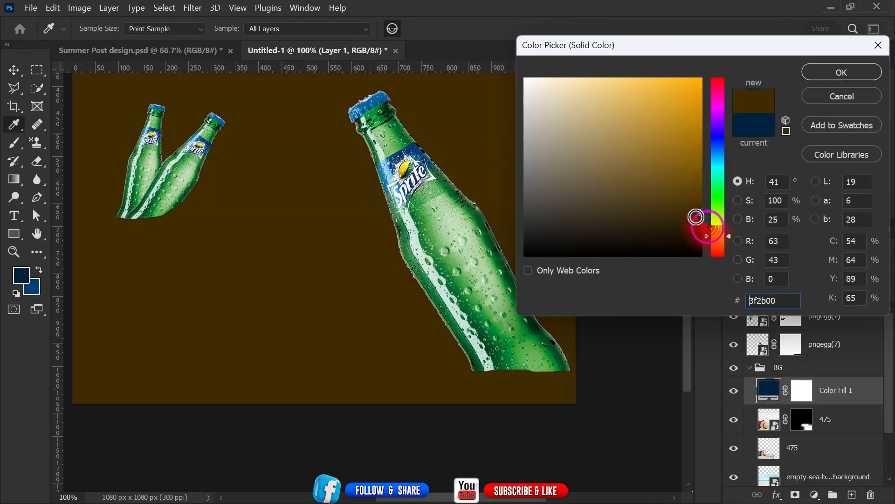
pyautogui.moveTo(606, 135); pyautogui.dragTo(597, 36)
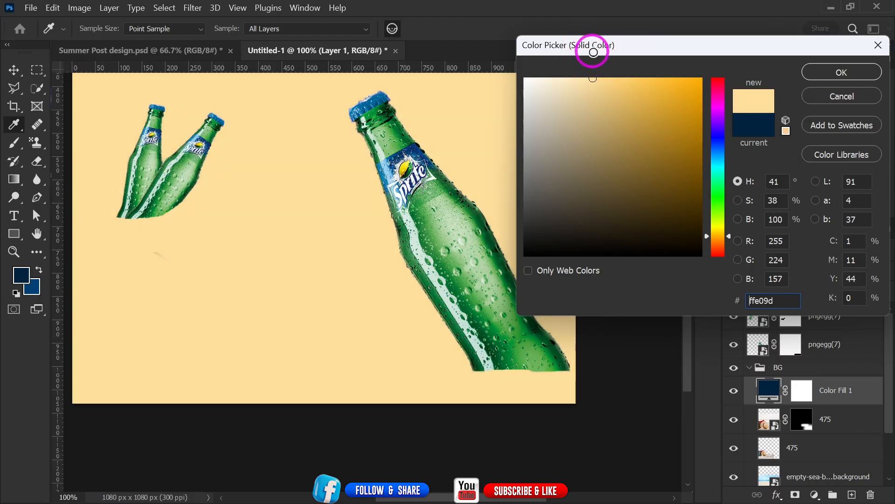
pyautogui.click(811, 72)
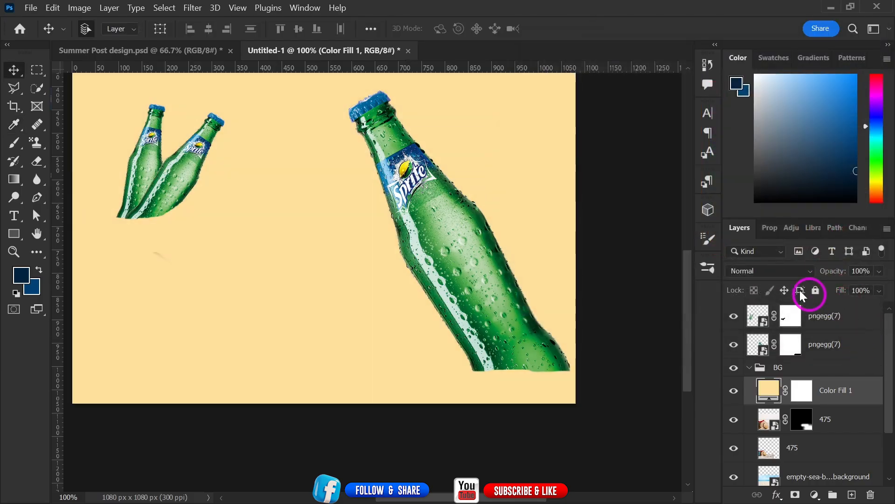
# Step: Set the colour fill layer's blend mode to Color Burn and invert its layer mask to black
pyautogui.click(756, 270)
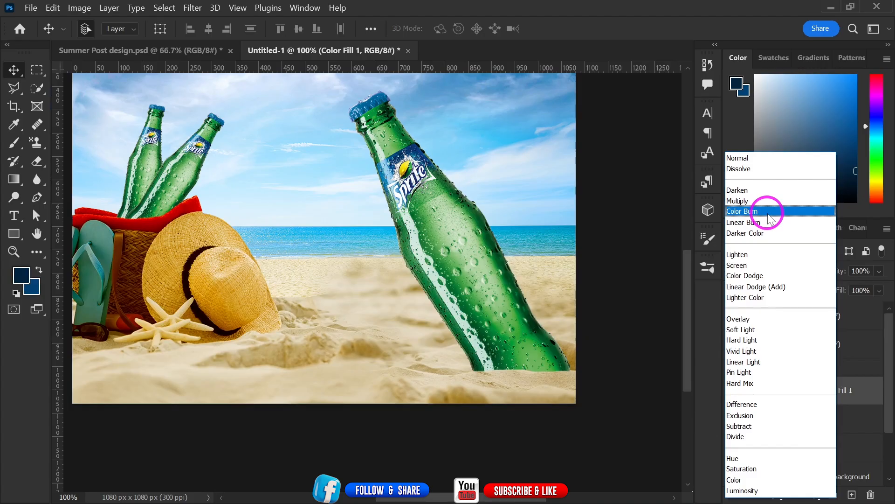
pyautogui.click(768, 212)
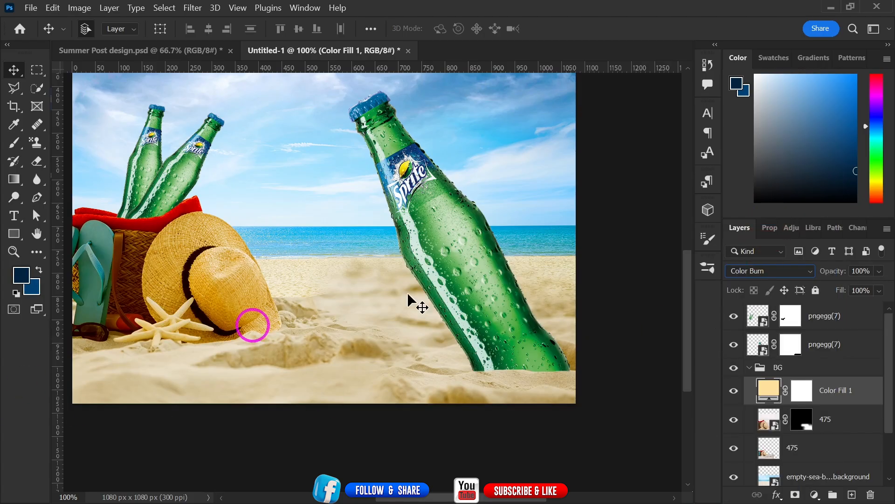
pyautogui.click(800, 396)
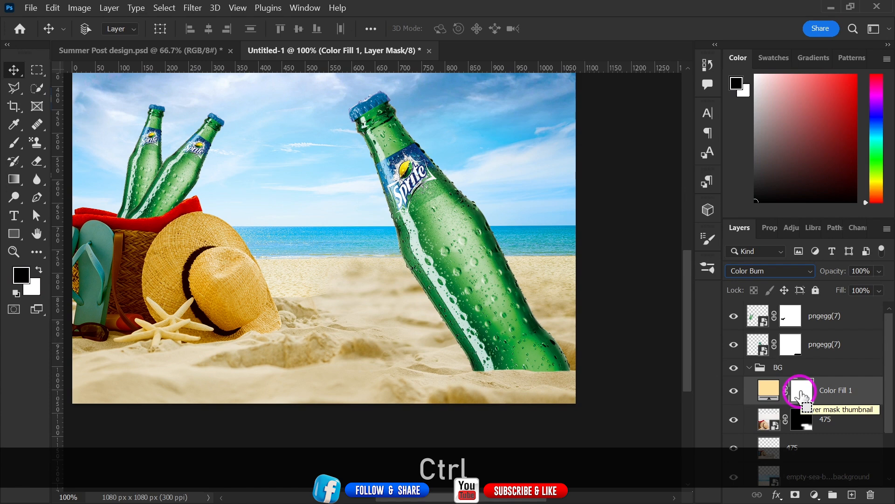
pyautogui.hotkey('ctrl', 'i')
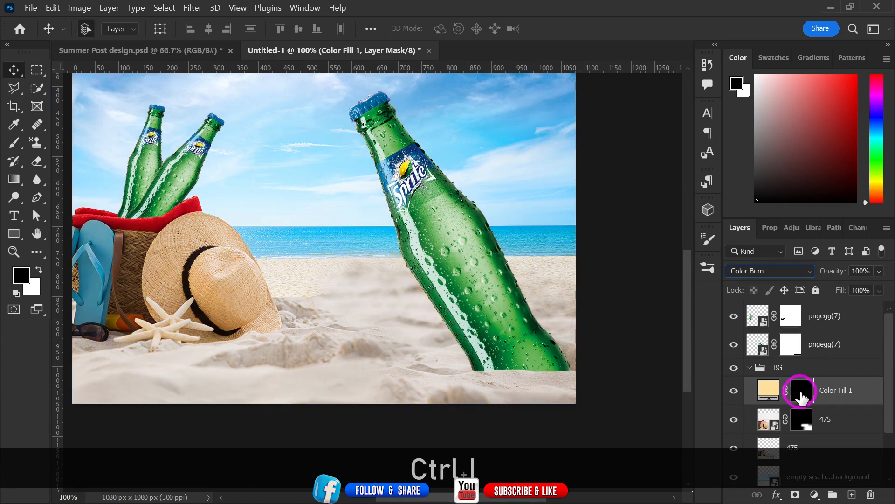
# Step: Ready the Brush tool with white as foreground colour, a size of 161 px and 0% hardness
pyautogui.click(39, 270)
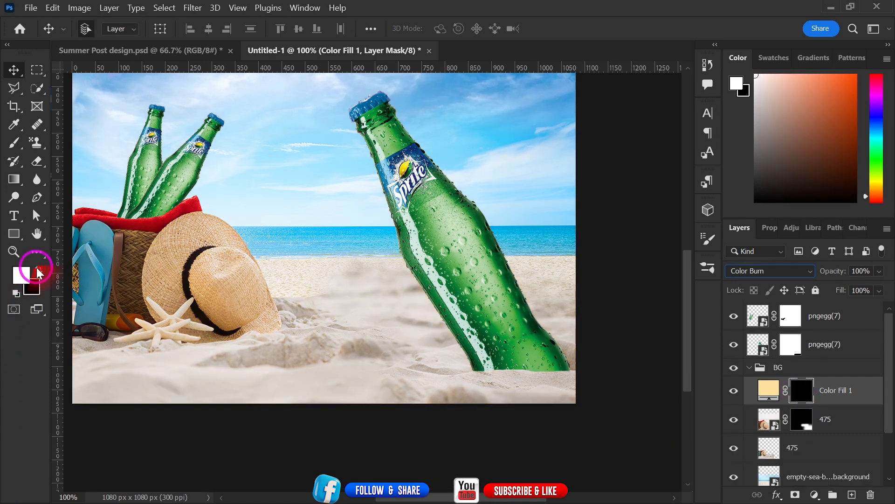
pyautogui.click(17, 148)
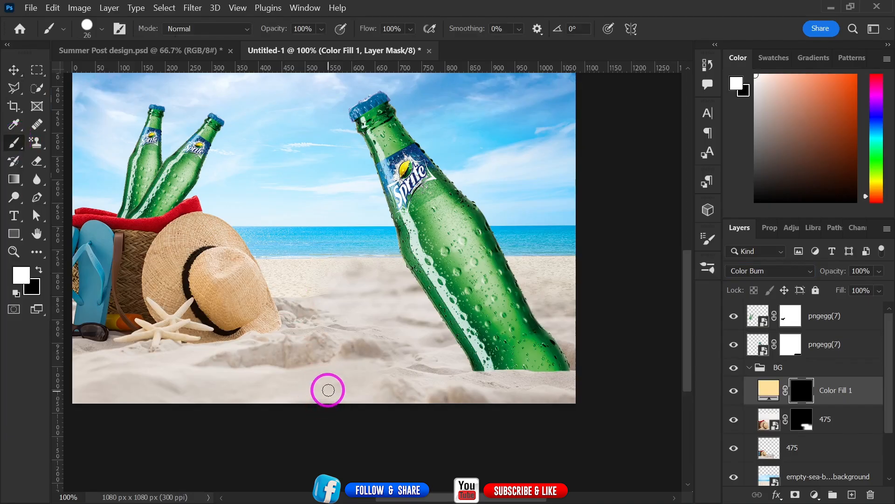
pyautogui.moveTo(324, 375); pyautogui.dragTo(374, 382)
pyautogui.rightClick(374, 382)
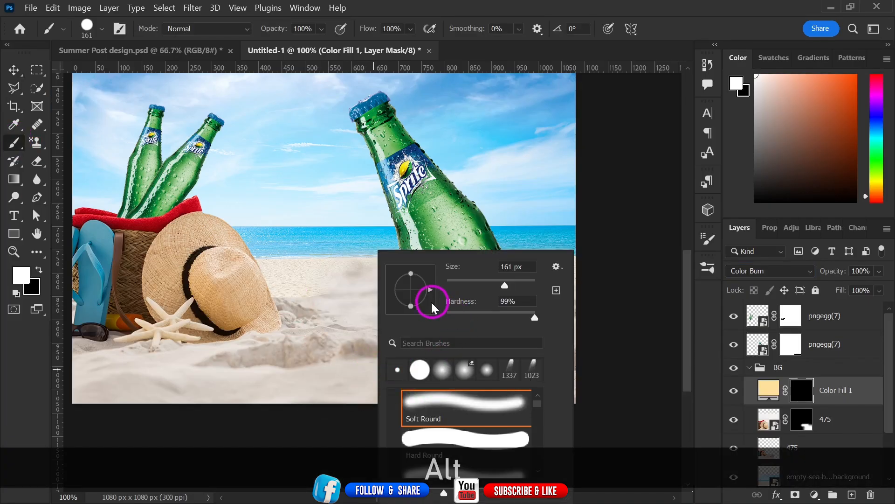
pyautogui.moveTo(533, 318); pyautogui.dragTo(357, 314)
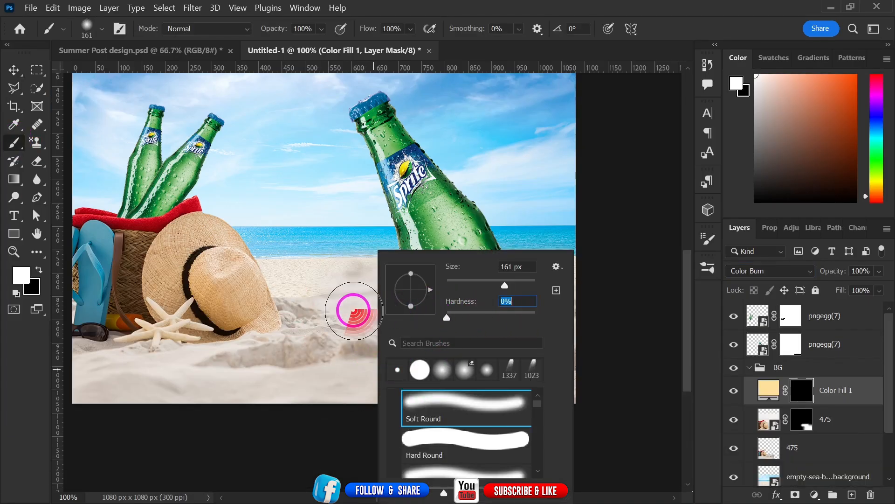
pyautogui.click(559, 13)
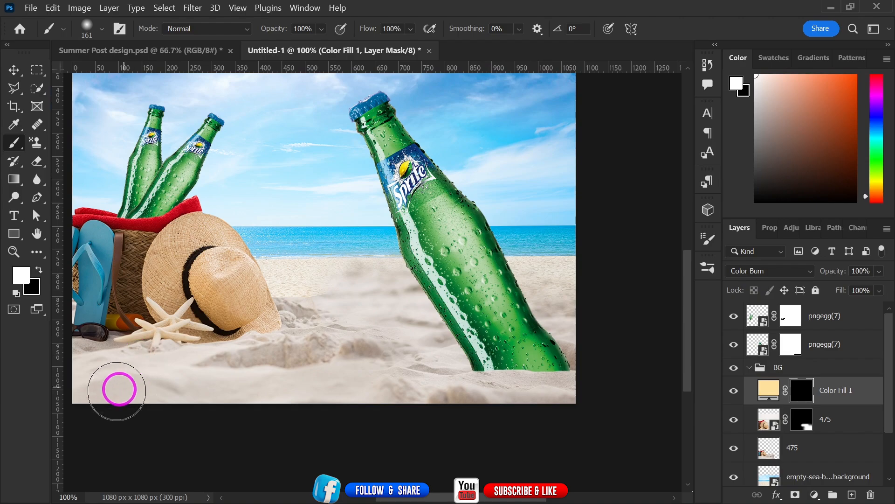
# Step: Paint white on the colour fill's mask over the foreground sand and around the large bottle, undoing poor strokes and using a smaller brush near edges
pyautogui.moveTo(118, 385)
pyautogui.mouseDown()
pyautogui.moveTo(78, 398)
pyautogui.moveTo(192, 390)
pyautogui.moveTo(554, 398)
pyautogui.moveTo(610, 411)
pyautogui.moveTo(615, 337)
pyautogui.mouseUp()
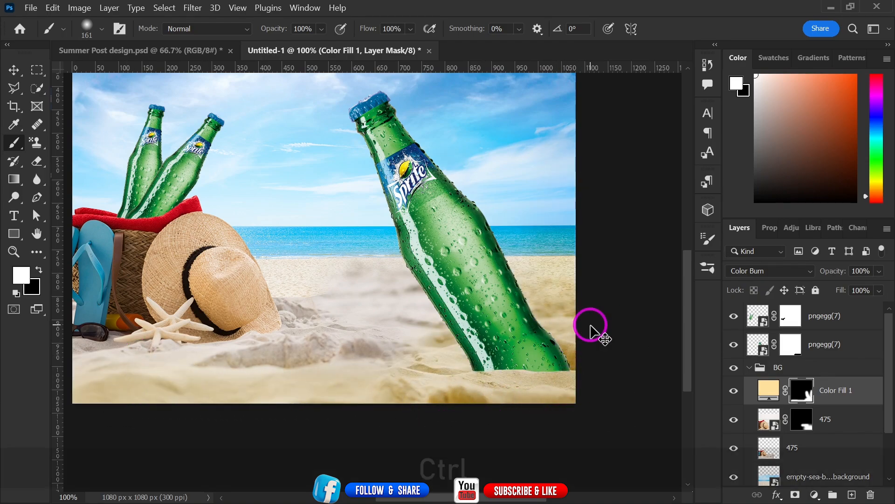
pyautogui.hotkey('ctrl', 'z')
pyautogui.hotkey('ctrl', '=')
pyautogui.moveTo(229, 262)
pyautogui.mouseDown()
pyautogui.moveTo(156, 247)
pyautogui.moveTo(198, 352)
pyautogui.moveTo(115, 399)
pyautogui.mouseUp()
pyautogui.moveTo(136, 413); pyautogui.dragTo(369, 344)
pyautogui.moveTo(322, 331)
pyautogui.mouseDown()
pyautogui.moveTo(73, 356)
pyautogui.moveTo(140, 336)
pyautogui.mouseUp()
pyautogui.hotkey('ctrl', 'z')
pyautogui.moveTo(278, 339); pyautogui.dragTo(47, 358)
pyautogui.moveTo(115, 387); pyautogui.dragTo(140, 387)
pyautogui.moveTo(140, 388)
pyautogui.mouseDown()
pyautogui.moveTo(410, 385)
pyautogui.moveTo(504, 279)
pyautogui.mouseUp()
pyautogui.moveTo(454, 225)
pyautogui.mouseDown()
pyautogui.moveTo(226, 274)
pyautogui.moveTo(448, 328)
pyautogui.mouseUp()
pyautogui.moveTo(368, 278)
pyautogui.mouseDown()
pyautogui.moveTo(316, 284)
pyautogui.moveTo(329, 283)
pyautogui.mouseUp()
pyautogui.moveTo(167, 223); pyautogui.dragTo(296, 251)
pyautogui.moveTo(438, 261); pyautogui.dragTo(294, 274)
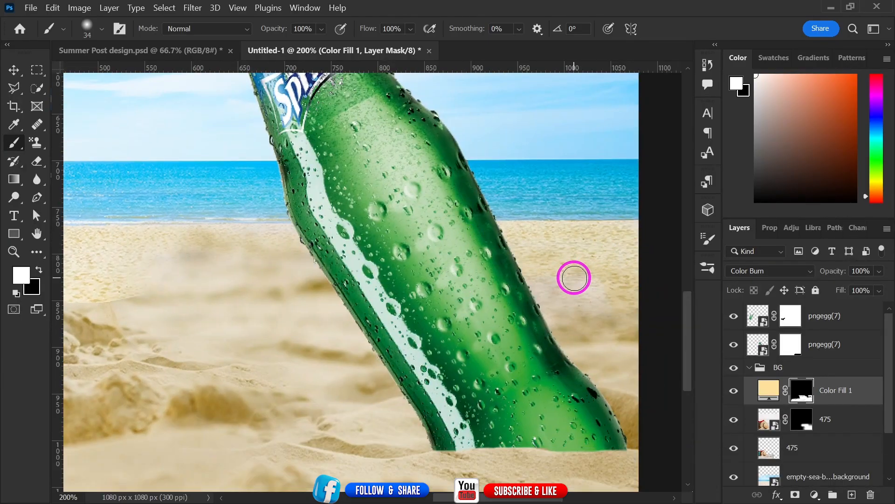
# Step: Paint the remaining sand on the colour fill's mask with a 112 px soft brush and lower the layer's opacity to 81%
pyautogui.hotkey('ctrl', '-')
pyautogui.moveTo(401, 334); pyautogui.dragTo(429, 336)
pyautogui.moveTo(271, 390)
pyautogui.mouseDown()
pyautogui.moveTo(207, 398)
pyautogui.moveTo(114, 388)
pyautogui.mouseUp()
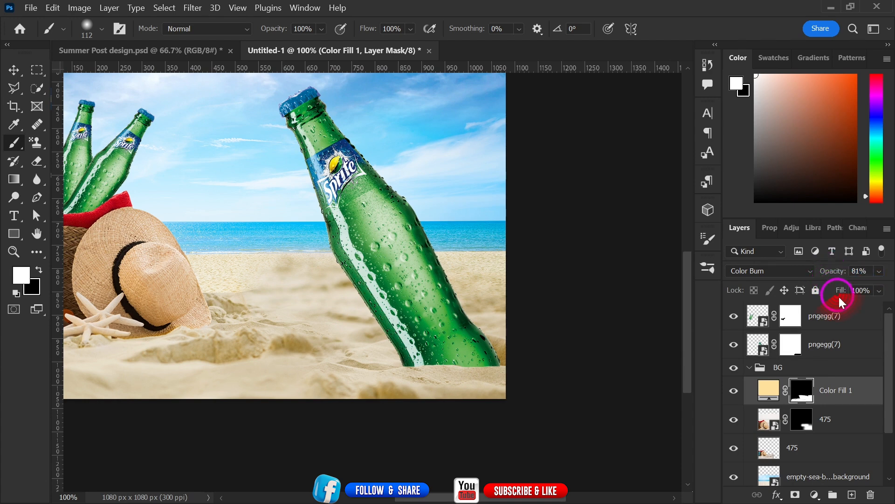
# Step: Compare the sand tint with the Summer Post design.psd reference and set the colour fill layer's opacity to 72%
pyautogui.press('space')
pyautogui.moveTo(623, 261)
pyautogui.mouseDown()
pyautogui.moveTo(645, 324)
pyautogui.moveTo(670, 310)
pyautogui.moveTo(684, 336)
pyautogui.mouseUp()
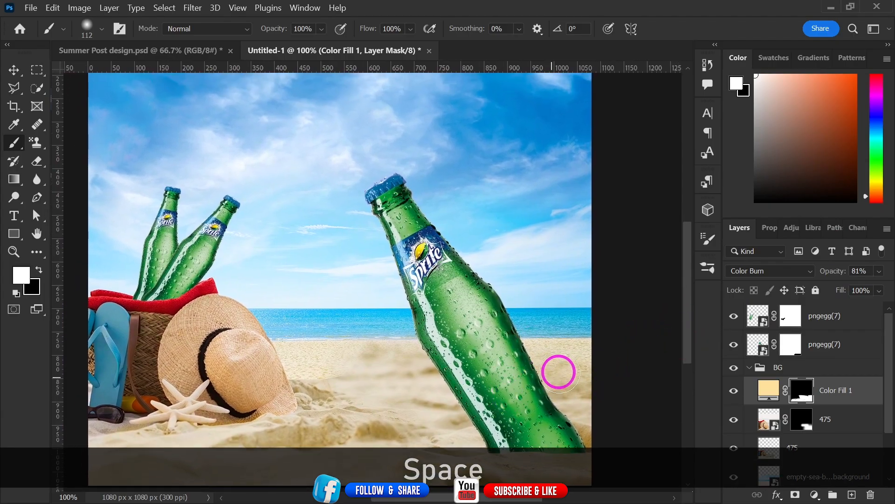
pyautogui.click(12, 63)
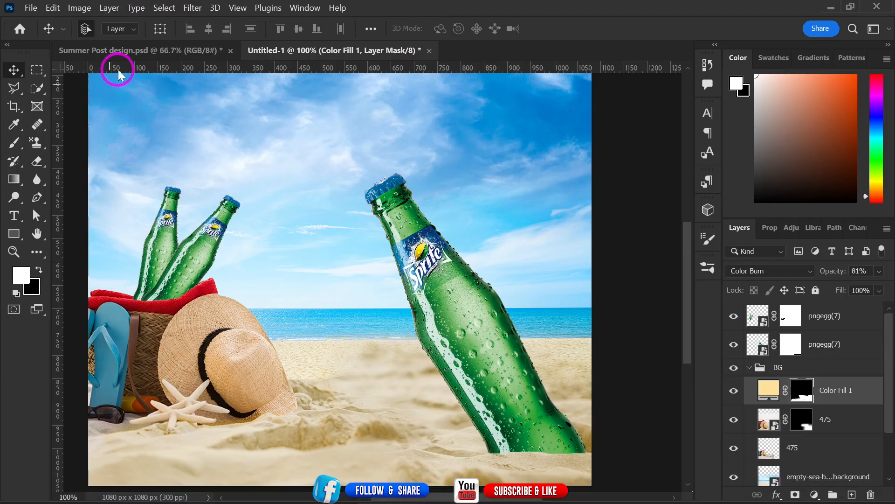
pyautogui.click(122, 53)
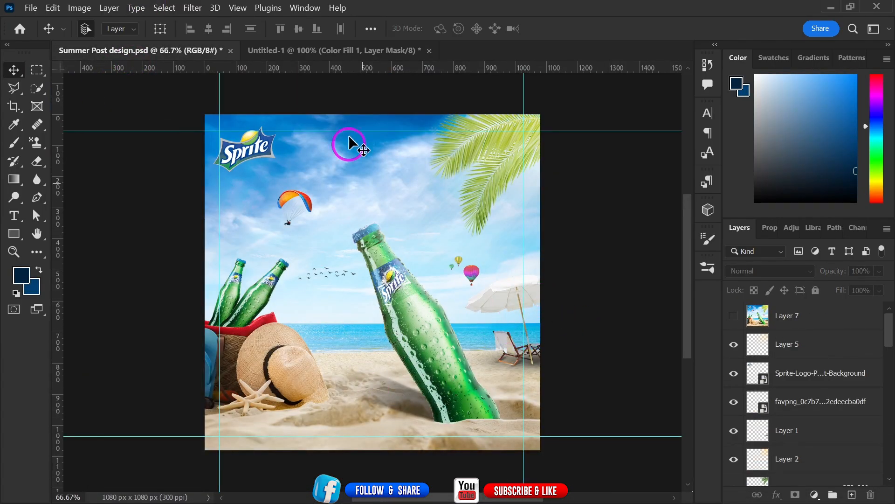
pyautogui.click(379, 59)
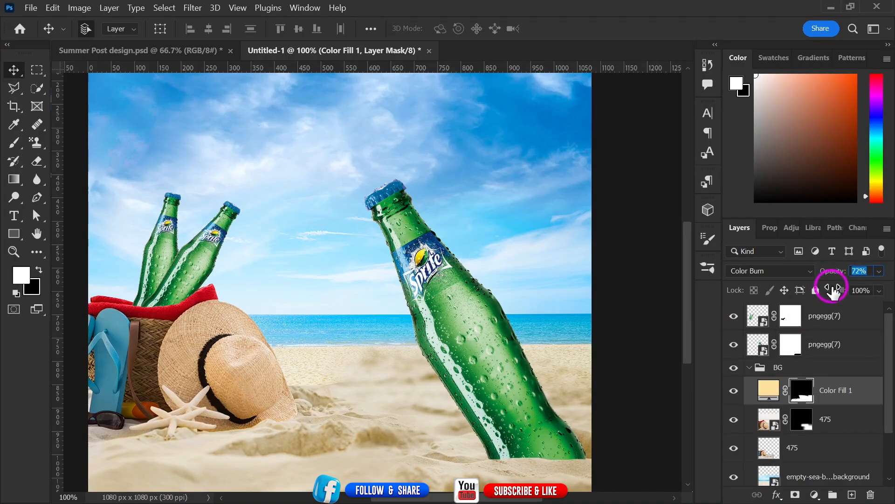
pyautogui.moveTo(832, 284); pyautogui.dragTo(831, 286)
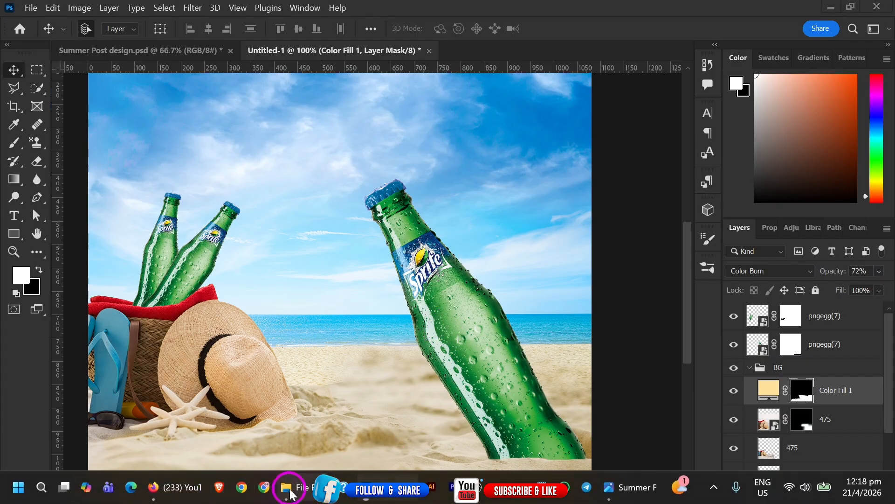
# Step: Place the white beach umbrella and chair PNG from the Downloads folder in File Explorer into the Untitled-1 document
pyautogui.moveTo(286, 486)
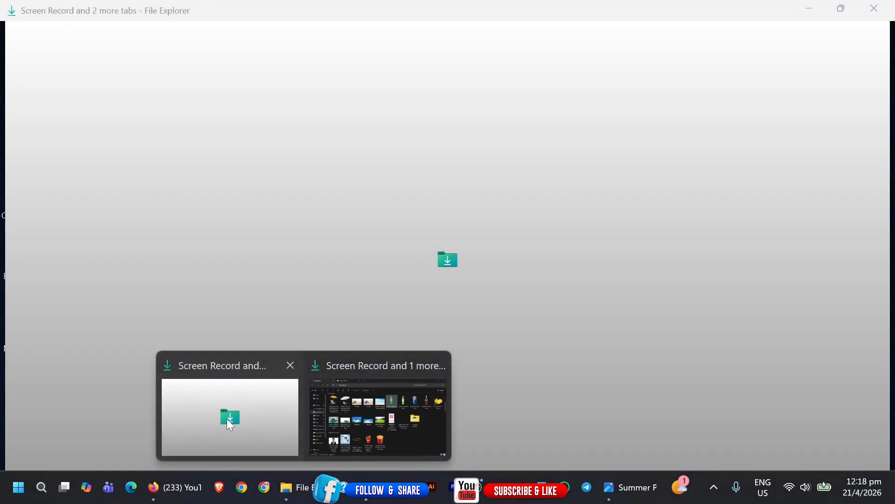
pyautogui.click(227, 419)
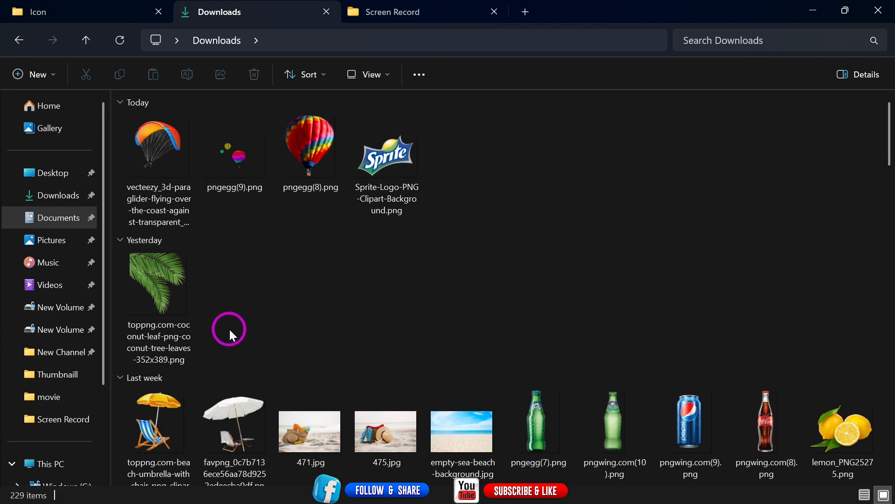
pyautogui.moveTo(223, 421); pyautogui.dragTo(360, 365)
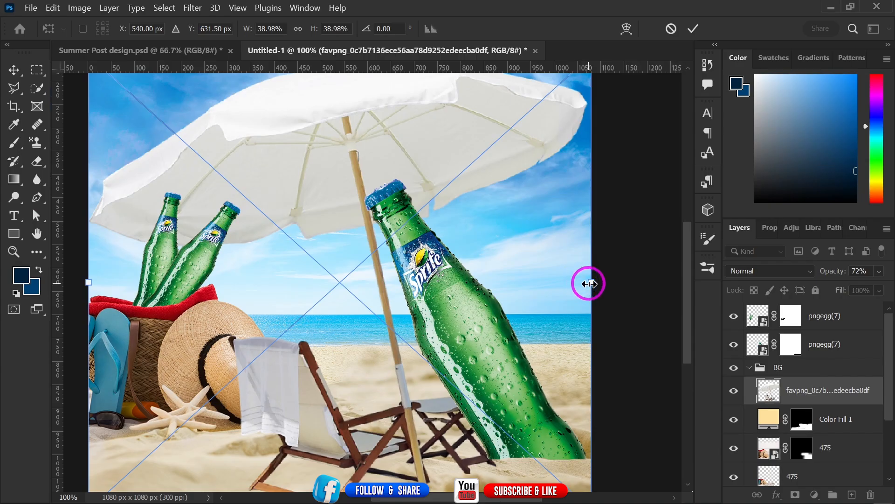
# Step: Move the placed umbrella and chair layer out of the BG group to just above it, and collapse the group
pyautogui.press('shift')
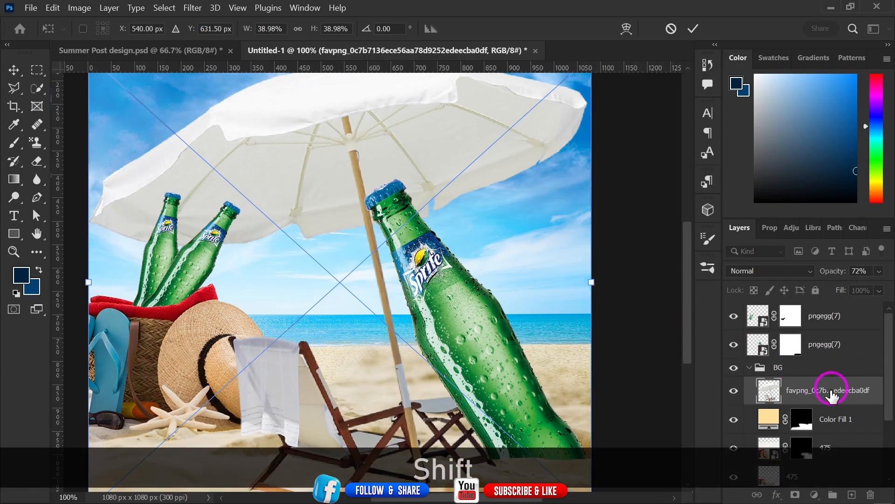
pyautogui.moveTo(831, 396); pyautogui.dragTo(837, 351)
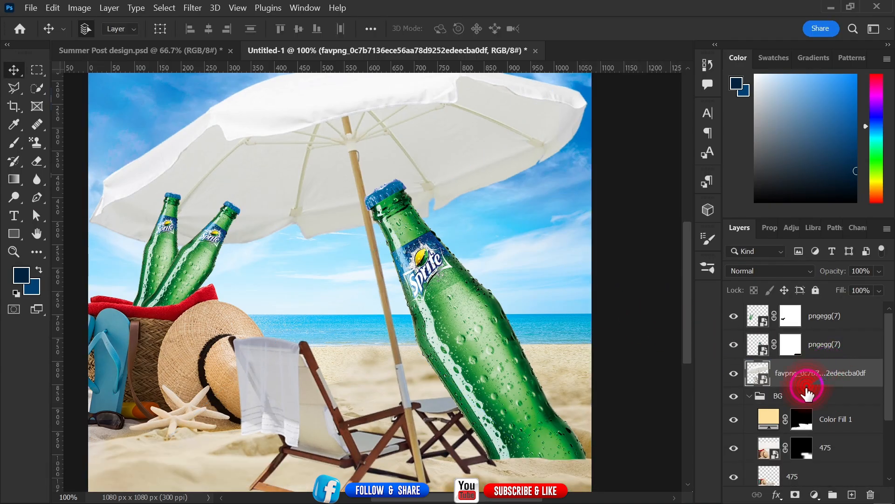
pyautogui.click(749, 396)
# Step: Scale the umbrella and chair layer down to about 9% width and 10% height, placing it on the sand at the canvas's right edge
pyautogui.hotkey('ctrl', 't')
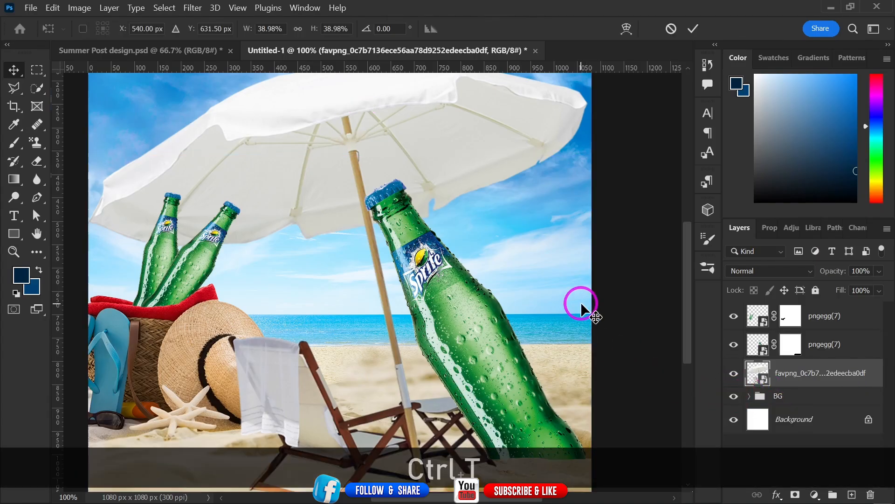
pyautogui.press('shift')
pyautogui.moveTo(597, 286); pyautogui.dragTo(574, 360)
pyautogui.moveTo(621, 375); pyautogui.dragTo(554, 336)
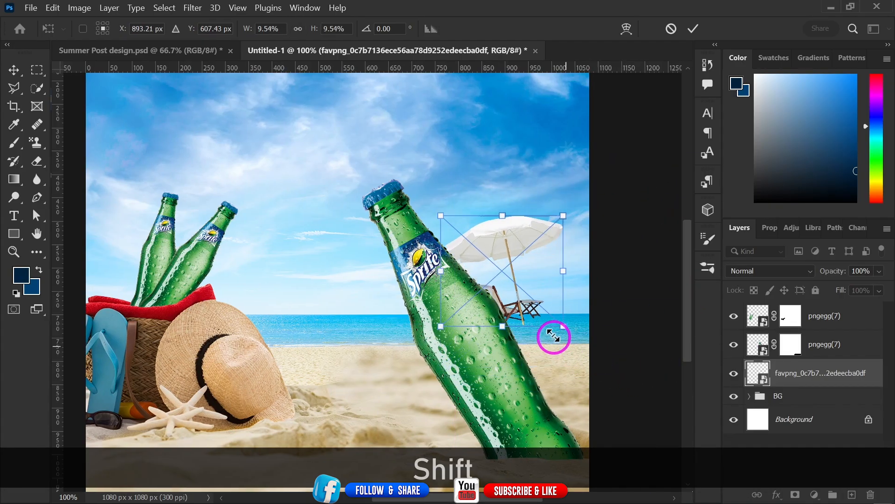
pyautogui.moveTo(502, 290); pyautogui.dragTo(563, 349)
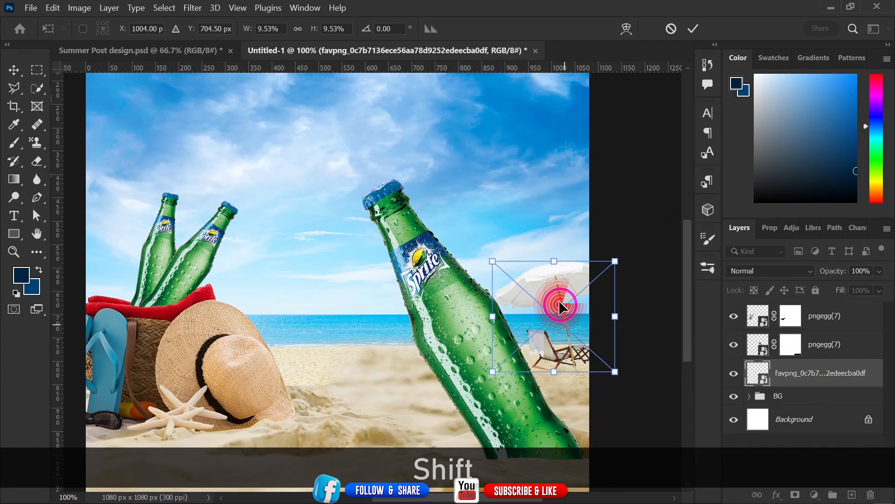
pyautogui.moveTo(558, 262); pyautogui.dragTo(554, 241)
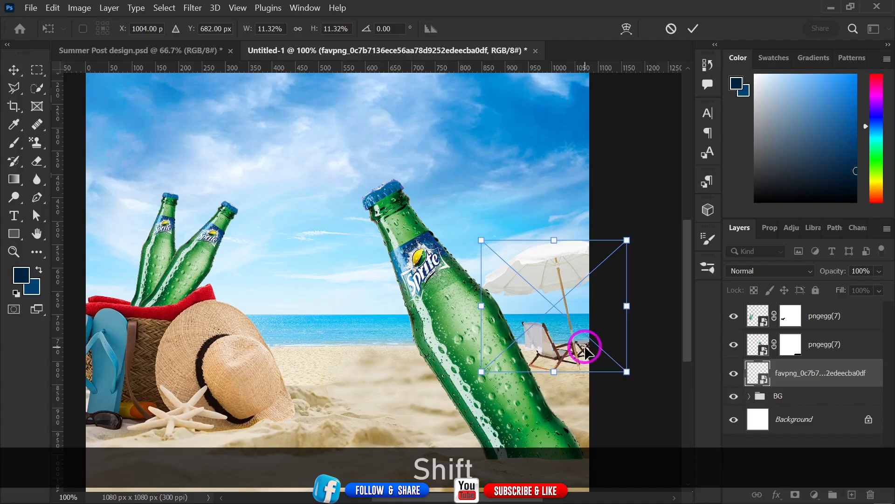
pyautogui.moveTo(585, 347); pyautogui.dragTo(587, 343)
pyautogui.moveTo(625, 374); pyautogui.dragTo(577, 338)
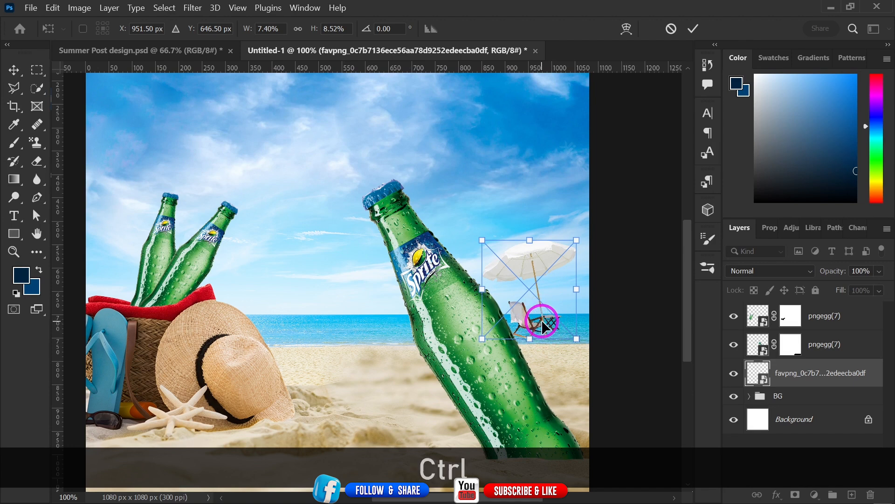
pyautogui.hotkey('ctrl', 'z')
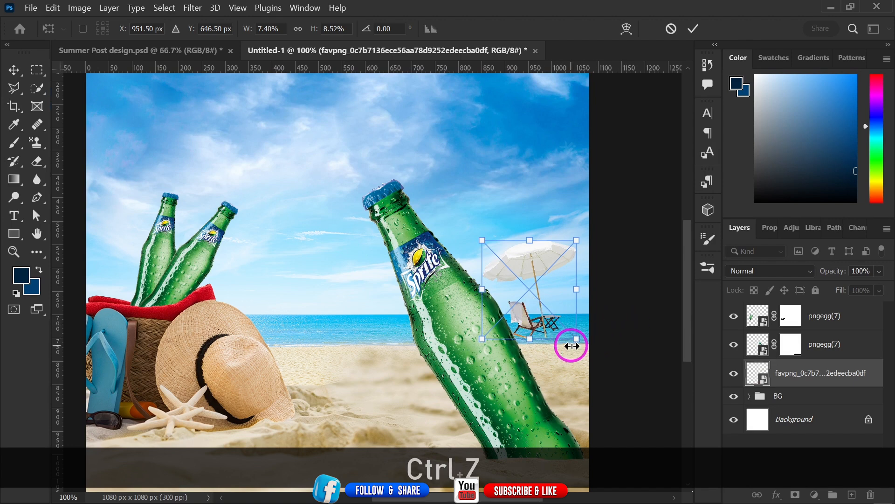
pyautogui.moveTo(569, 344); pyautogui.dragTo(588, 355)
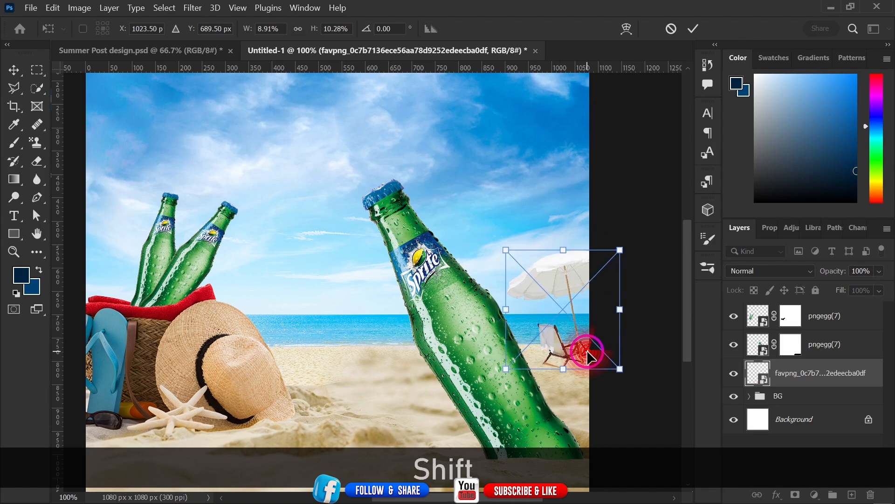
pyautogui.click(691, 31)
# Step: Enlarge the umbrella and chair slightly to about 9.6% width and 11.1% height, keeping the chair's feet on the sand
pyautogui.hotkey('ctrl', '-')
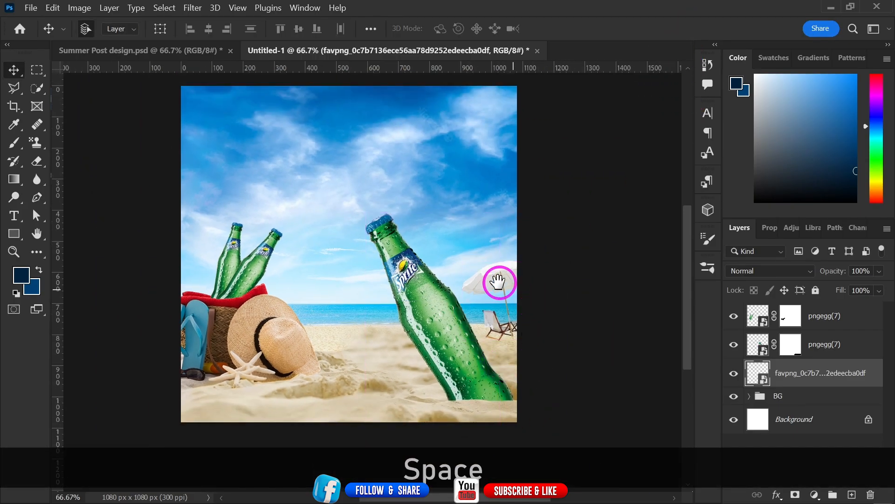
pyautogui.moveTo(498, 282); pyautogui.dragTo(511, 321)
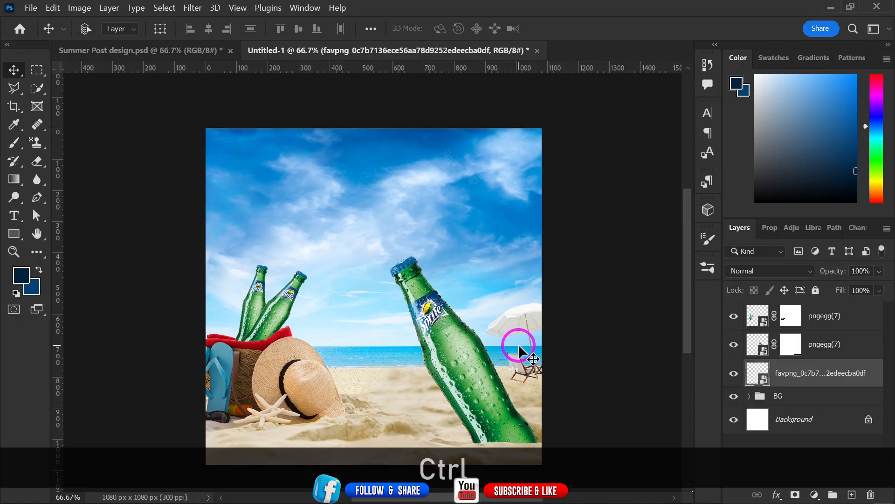
pyautogui.hotkey('ctrl', '=')
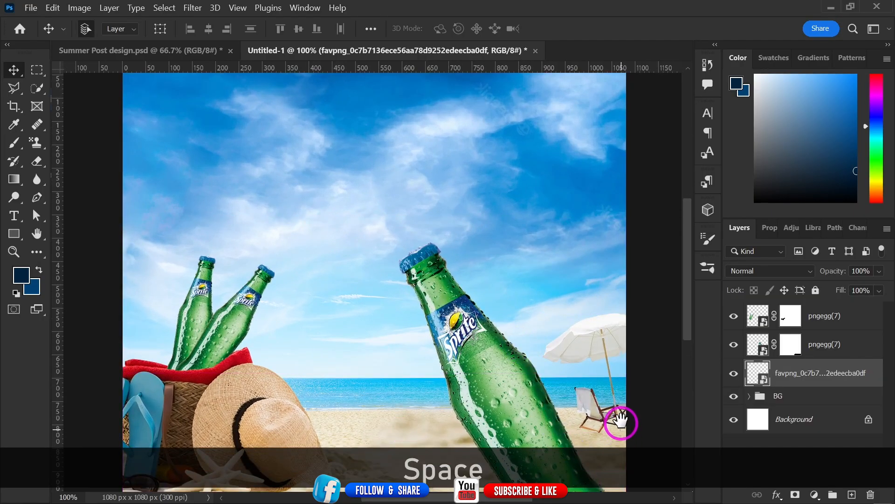
pyautogui.moveTo(618, 421); pyautogui.dragTo(521, 370)
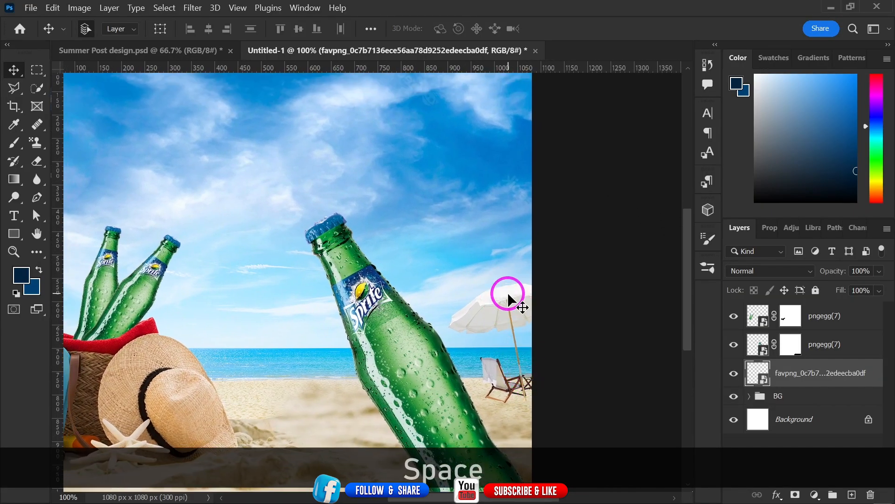
pyautogui.press('ctrl')
pyautogui.hotkey('ctrl', 't')
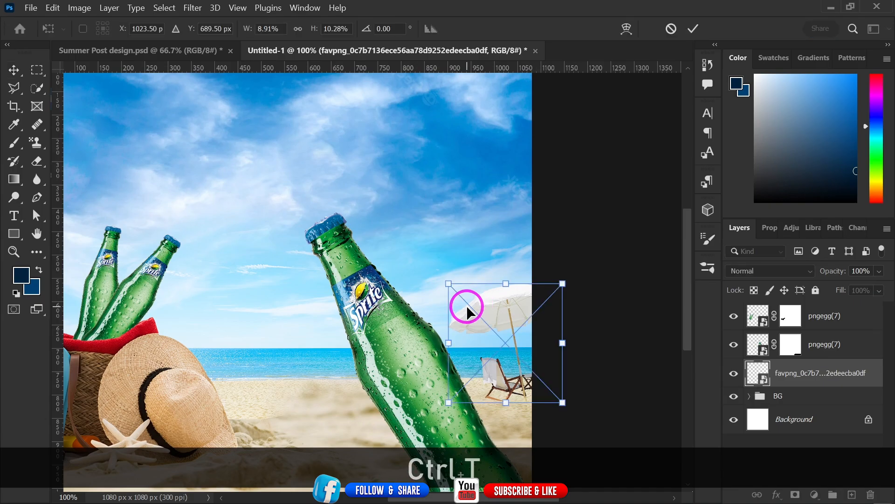
pyautogui.moveTo(511, 280); pyautogui.dragTo(504, 274)
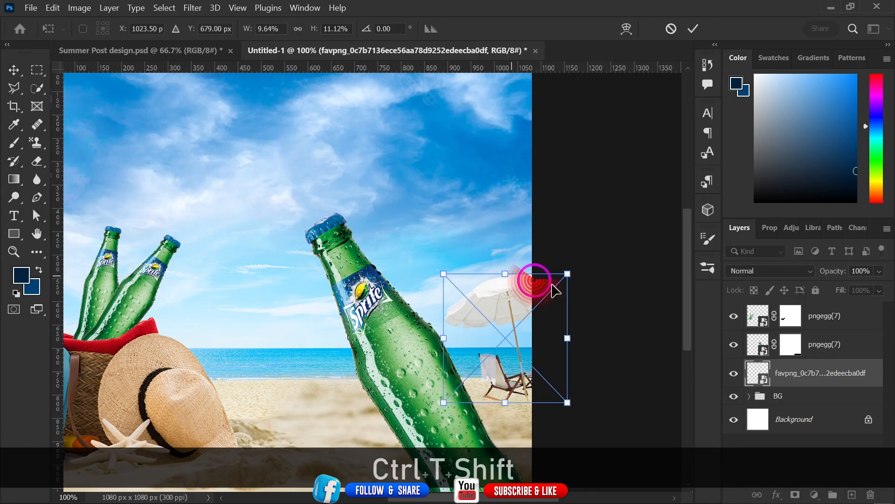
pyautogui.click(694, 30)
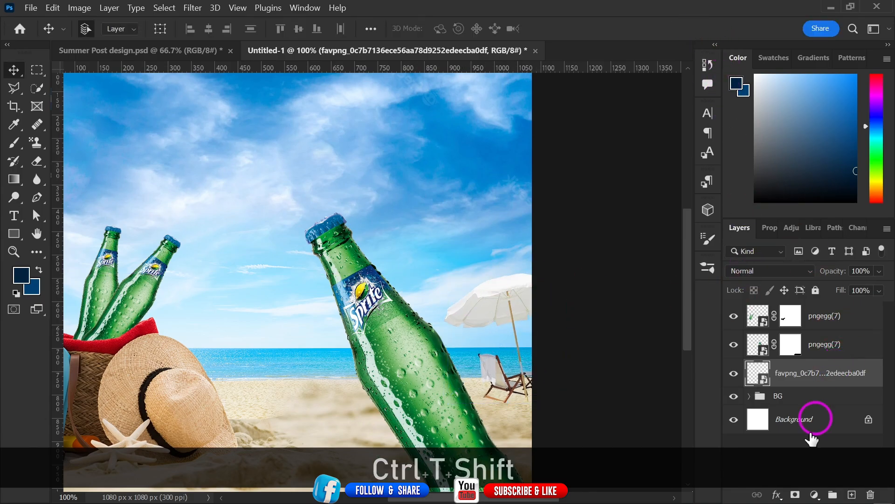
# Step: Add a new layer directly below the umbrella and chair layer and set the foreground colour to black (000000)
pyautogui.click(850, 494)
pyautogui.moveTo(827, 373); pyautogui.dragTo(830, 410)
pyautogui.click(21, 276)
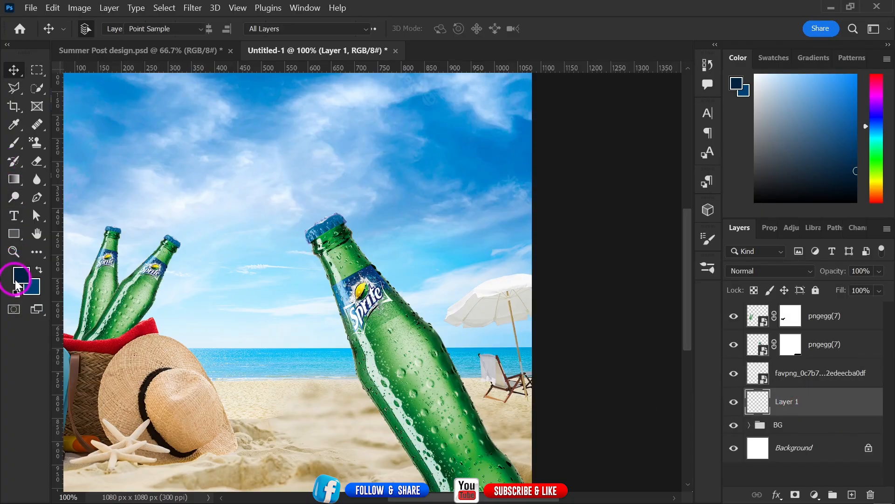
pyautogui.moveTo(609, 197); pyautogui.dragTo(485, 270)
pyautogui.click(835, 65)
pyautogui.press('v')
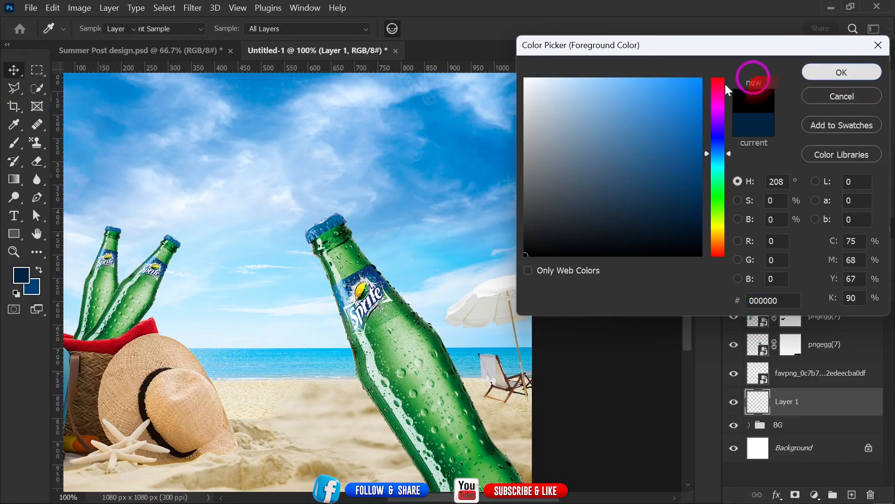
# Step: Paint one soft black dab in the sky on the new layer with a 588 px brush
pyautogui.click(15, 145)
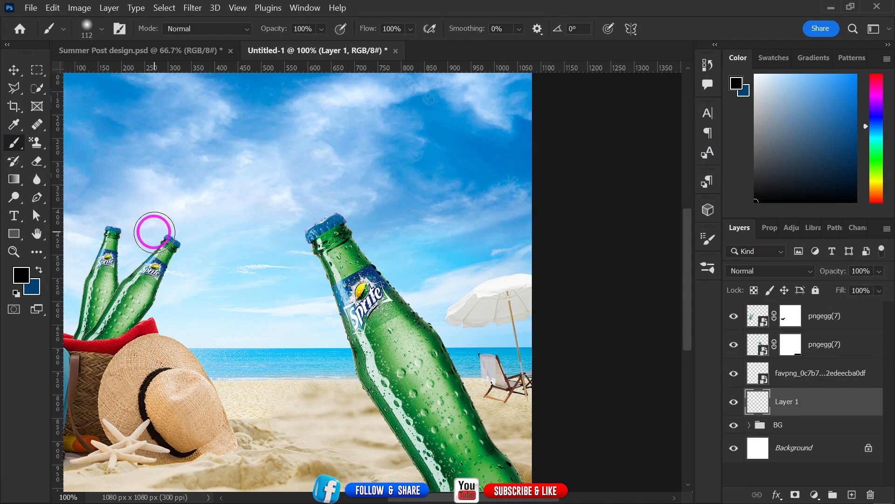
pyautogui.moveTo(154, 232)
pyautogui.mouseDown()
pyautogui.moveTo(318, 210)
pyautogui.moveTo(325, 217)
pyautogui.mouseUp()
pyautogui.click(256, 228)
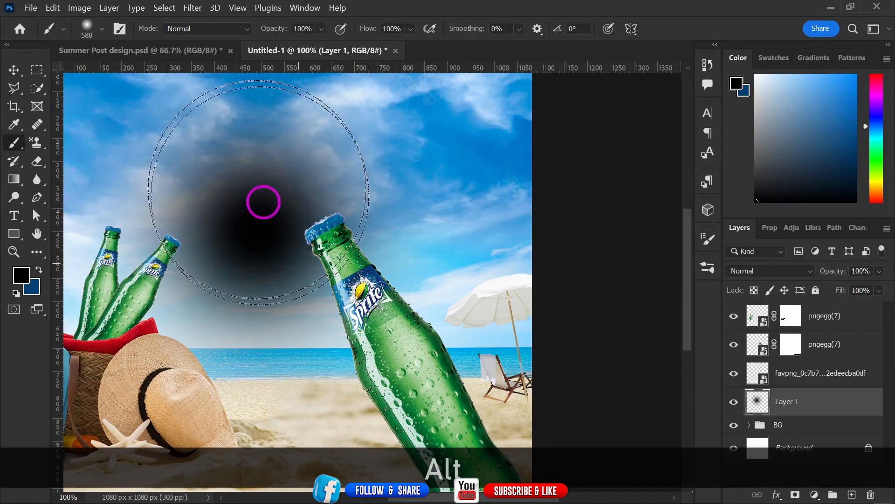
# Step: Squash the black dab to about 55% width and 13% height beneath the beach chair and set its layer opacity to 78%
pyautogui.hotkey('ctrl', 't')
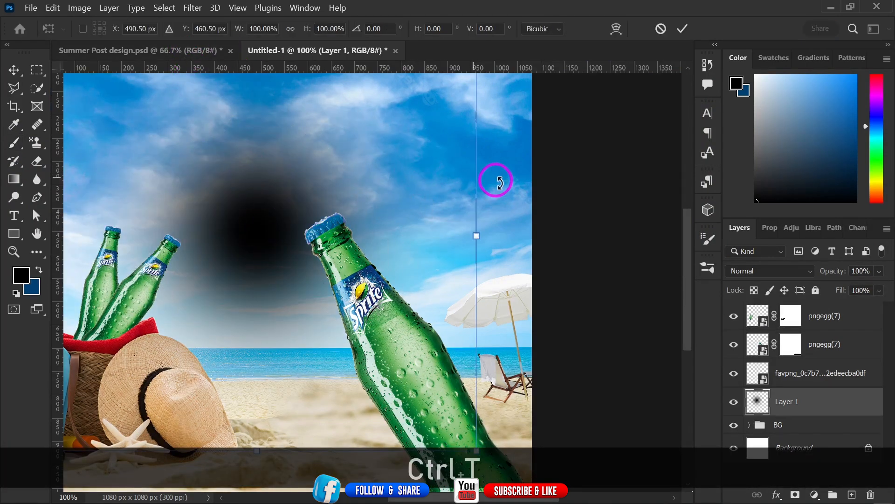
pyautogui.moveTo(470, 237); pyautogui.dragTo(233, 200)
pyautogui.moveTo(146, 200); pyautogui.dragTo(382, 197)
pyautogui.moveTo(378, 136); pyautogui.dragTo(571, 392)
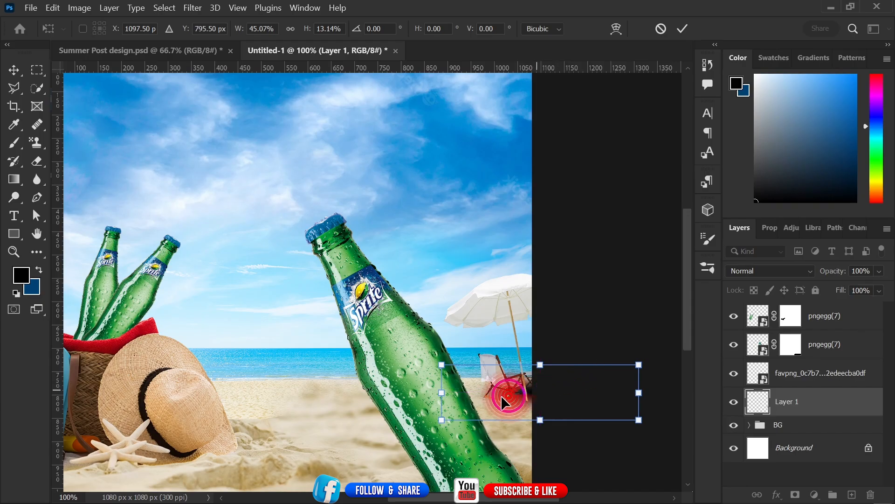
pyautogui.moveTo(441, 394); pyautogui.dragTo(535, 409)
pyautogui.press('shift')
pyautogui.moveTo(841, 277); pyautogui.dragTo(816, 280)
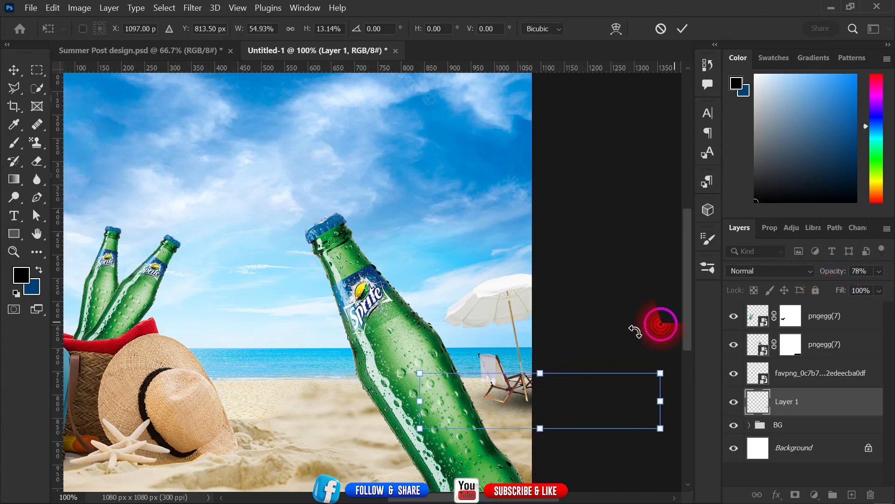
# Step: Raise the flattened shadow slightly under the chair, nudge it down into place and apply the transform
pyautogui.moveTo(535, 416); pyautogui.dragTo(537, 410)
pyautogui.press('Down')
pyautogui.press('Down')
pyautogui.press('Down')
pyautogui.press('Down')
pyautogui.press('Down')
pyautogui.press('Down')
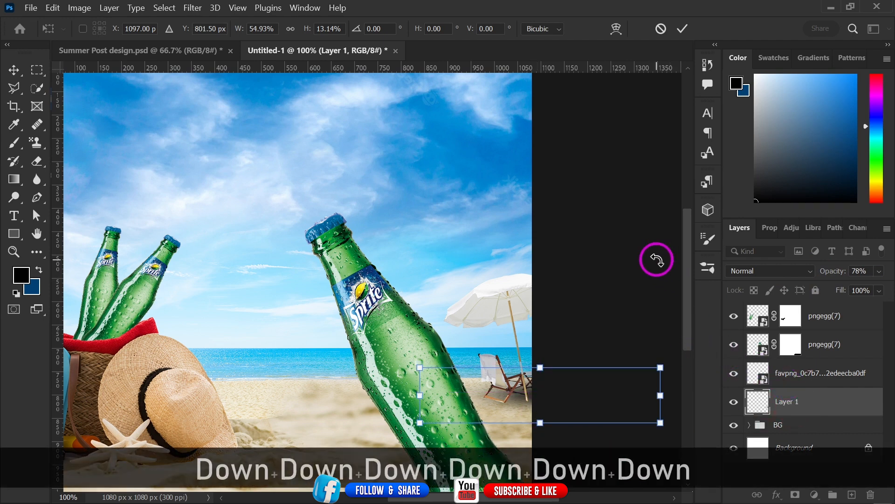
pyautogui.click(677, 26)
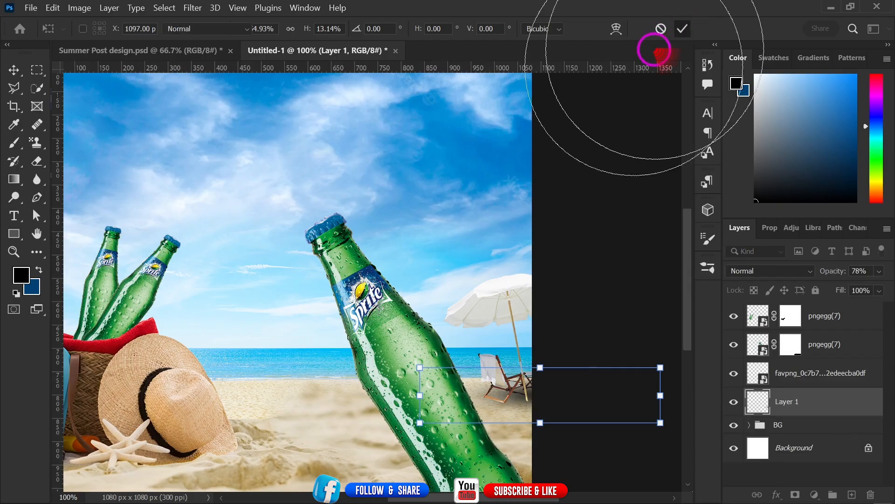
# Step: Set the soft round brush to 38 px and flatten its tip into a thin horizontal ellipse for the chair's contact shadows
pyautogui.press('b')
pyautogui.hotkey('ctrl', '=')
pyautogui.hotkey('ctrl', '=')
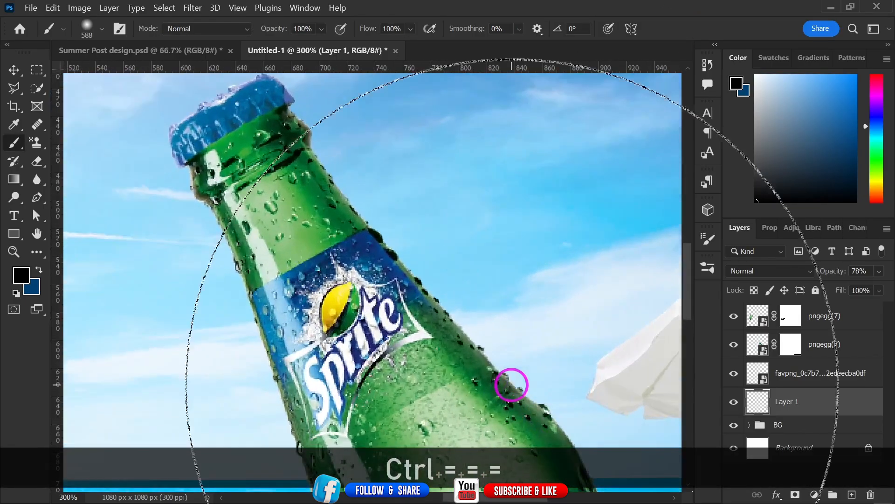
pyautogui.press('space')
pyautogui.moveTo(515, 389); pyautogui.dragTo(300, 102)
pyautogui.moveTo(500, 269); pyautogui.dragTo(489, 209)
pyautogui.press('space')
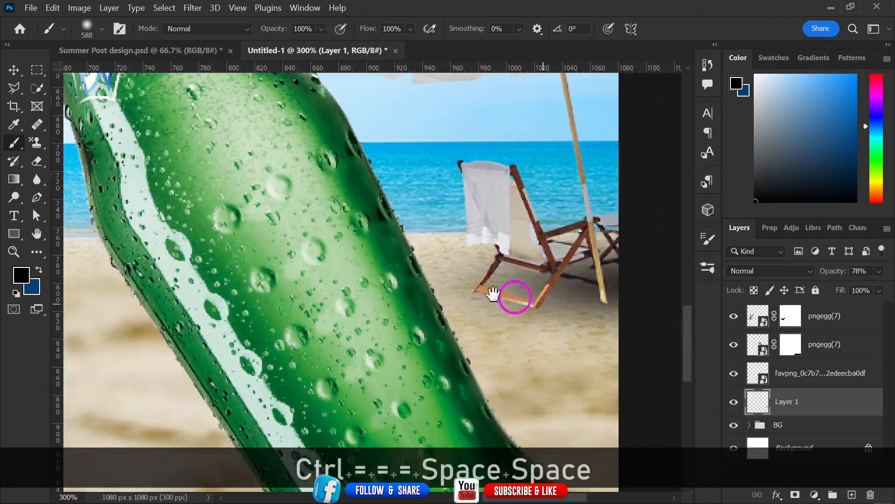
pyautogui.moveTo(602, 312); pyautogui.dragTo(491, 360)
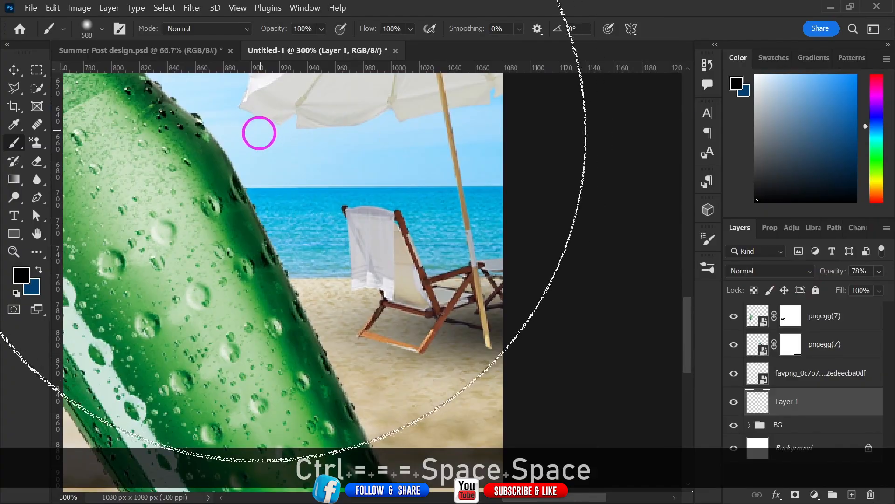
pyautogui.moveTo(279, 216)
pyautogui.mouseDown()
pyautogui.moveTo(137, 264)
pyautogui.moveTo(1, 337)
pyautogui.mouseUp()
pyautogui.moveTo(397, 310)
pyautogui.mouseDown()
pyautogui.moveTo(226, 320)
pyautogui.moveTo(4, 370)
pyautogui.moveTo(39, 374)
pyautogui.mouseUp()
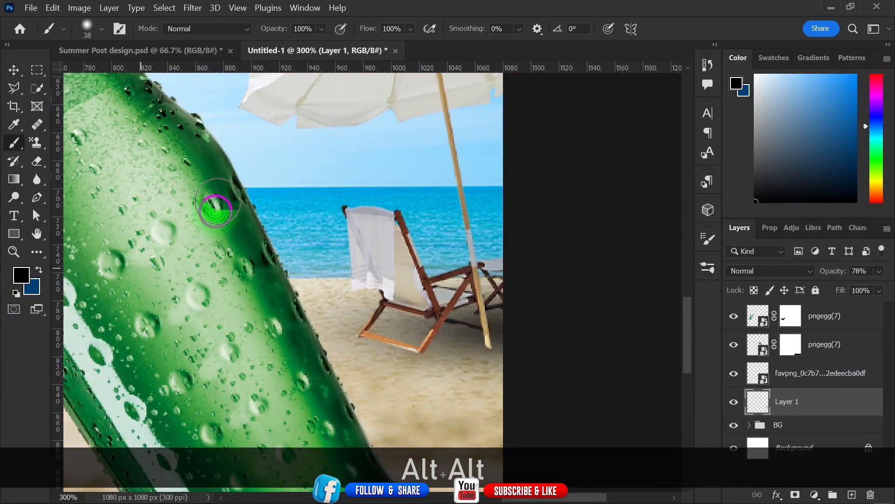
pyautogui.rightClick(329, 152)
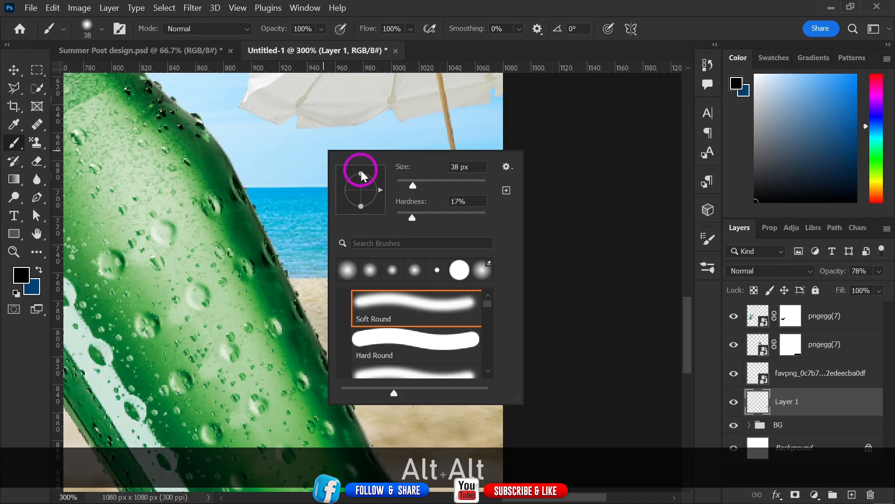
pyautogui.moveTo(361, 171); pyautogui.dragTo(363, 186)
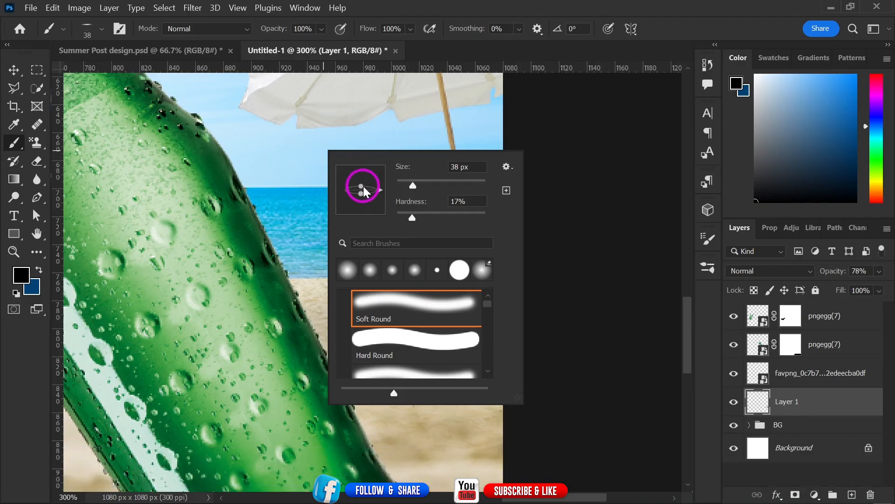
pyautogui.click(686, 8)
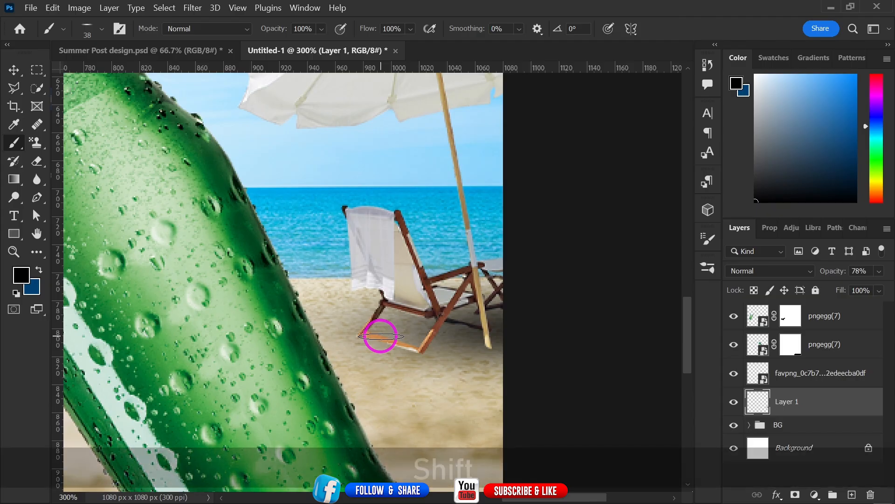
# Step: Rotate the flattened brush tip to 45°, set its flow to 52% and paint faint contact shadows at the beach chair's feet
pyautogui.hotkey('shift', 'Left')
pyautogui.hotkey('shift', 'Left')
pyautogui.hotkey('shift', 'Left')
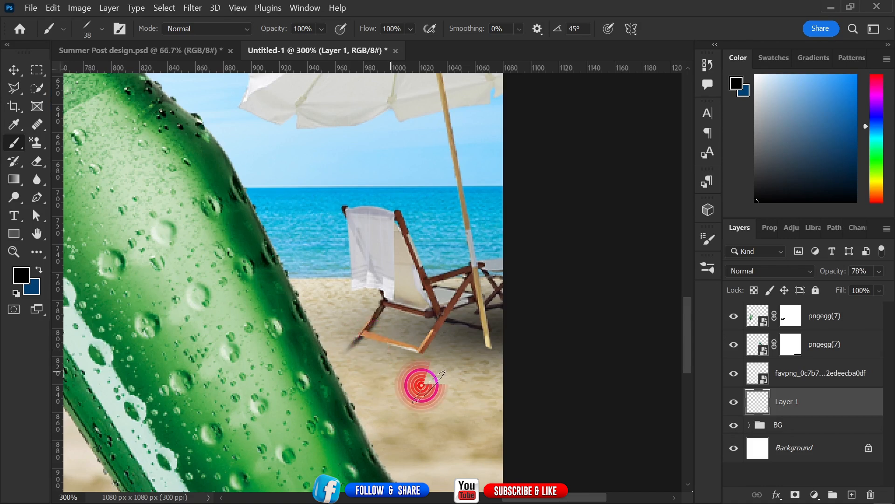
pyautogui.hotkey('ctrl', 'z')
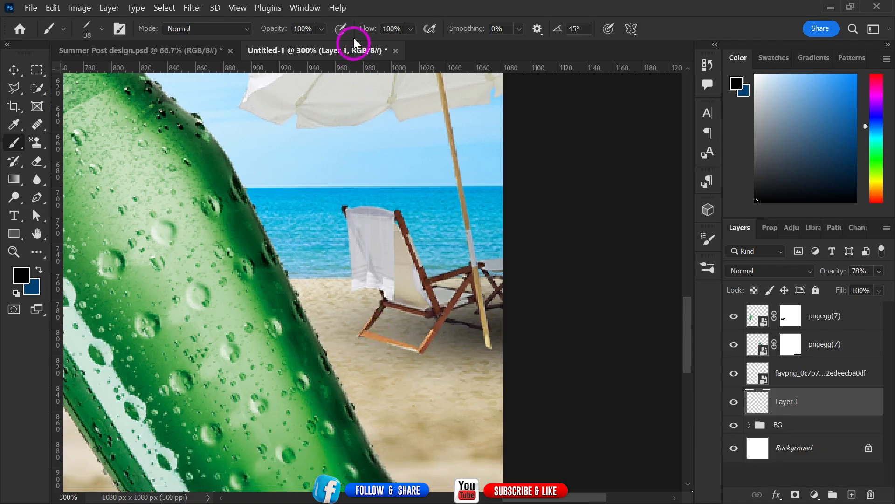
pyautogui.moveTo(376, 33); pyautogui.dragTo(330, 37)
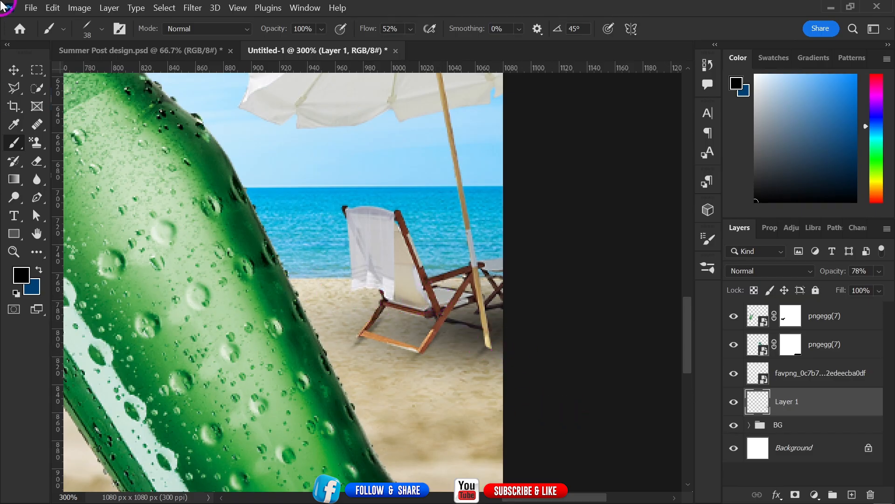
pyautogui.click(14, 71)
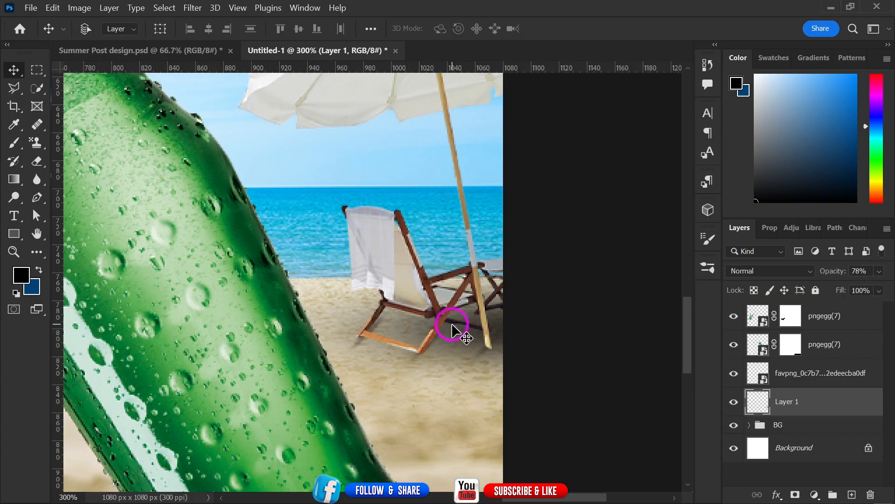
pyautogui.hotkey('ctrl', '-')
pyautogui.hotkey('ctrl', '-')
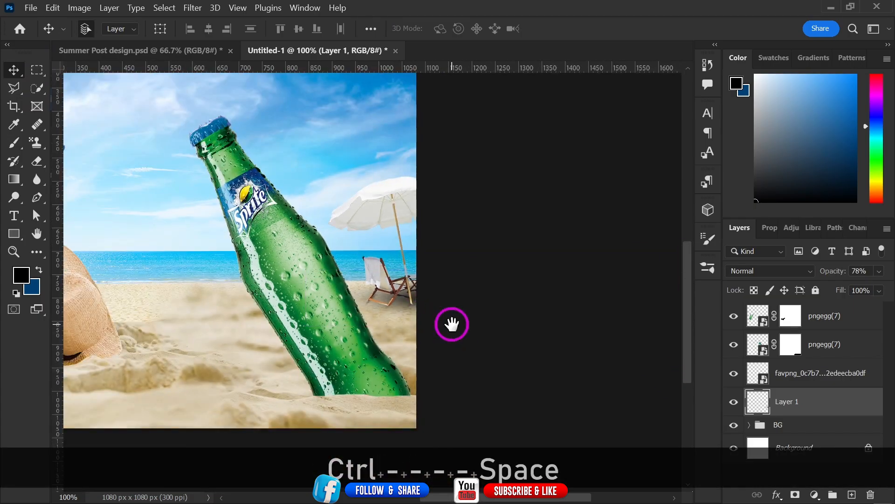
# Step: Add a Curves adjustment above the large bottle's layer and raise its RGB curve to input 155, output 218
pyautogui.moveTo(445, 312); pyautogui.dragTo(516, 362)
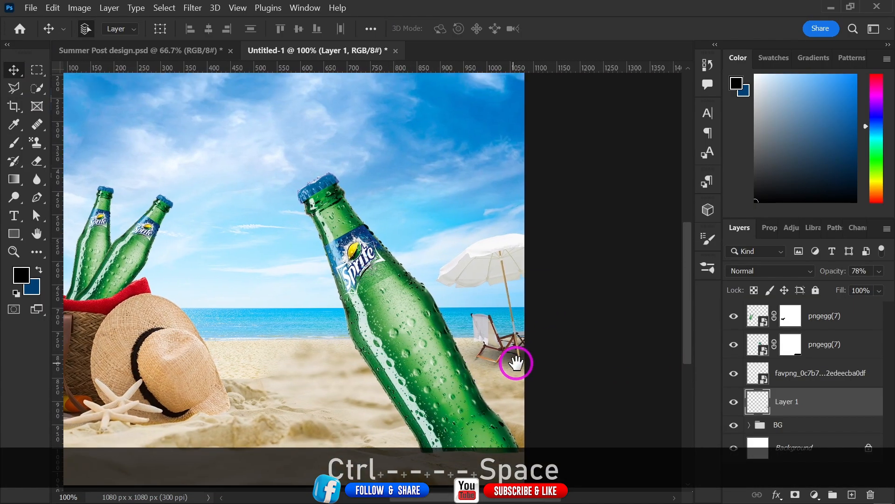
pyautogui.press('ctrl')
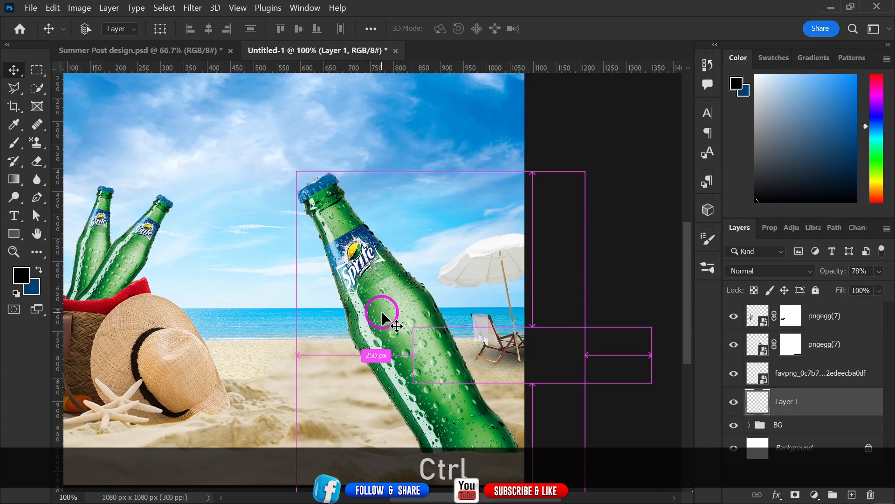
pyautogui.hotkey('ctrl', '-')
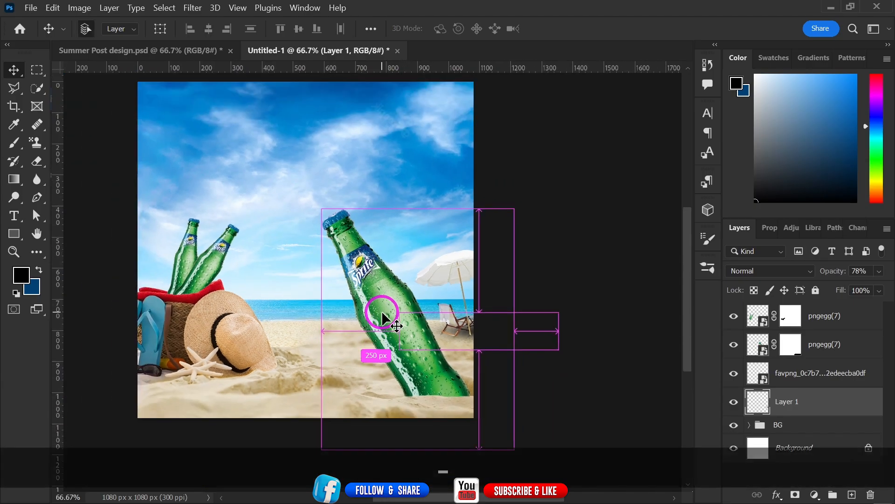
pyautogui.moveTo(566, 313); pyautogui.dragTo(534, 329)
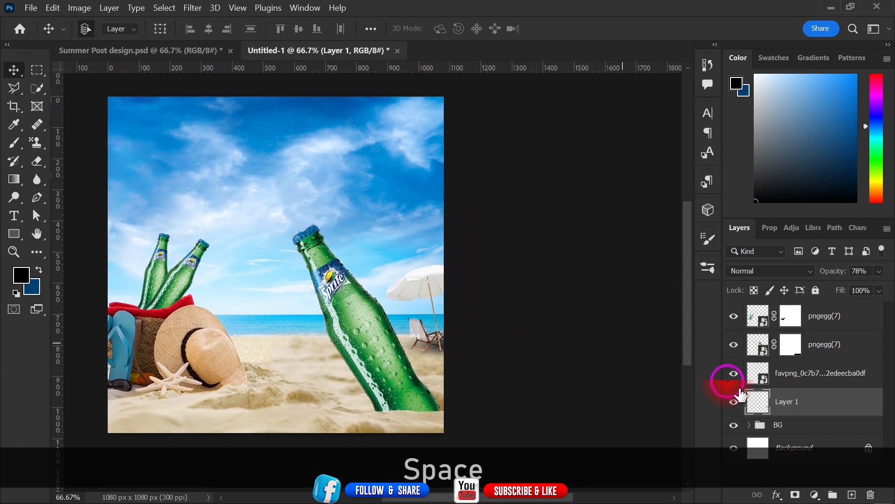
pyautogui.click(841, 329)
pyautogui.click(837, 356)
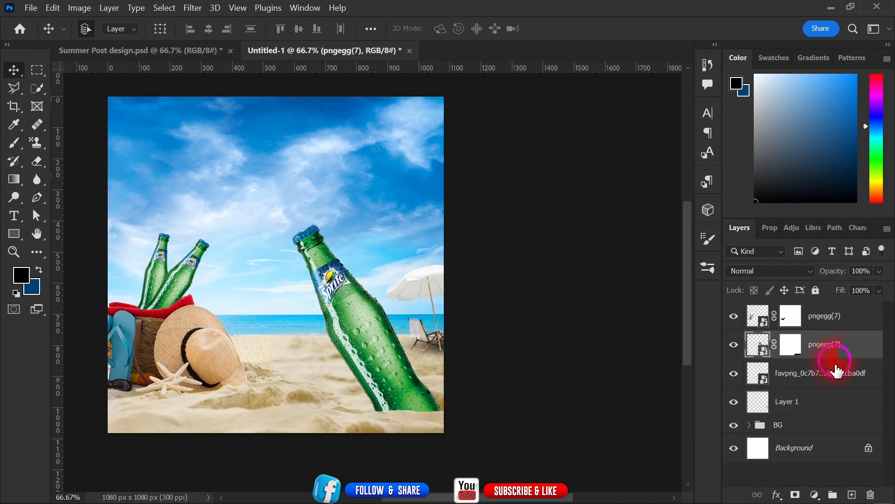
pyautogui.click(815, 494)
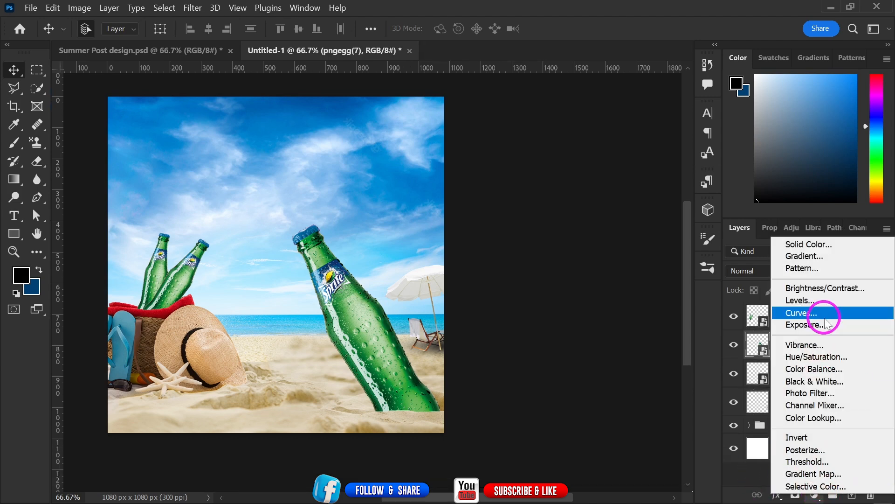
pyautogui.click(819, 313)
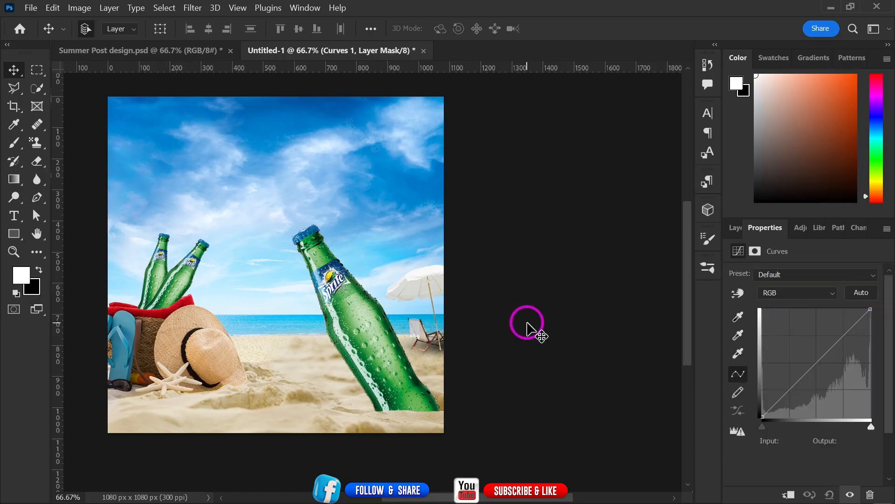
pyautogui.moveTo(841, 338); pyautogui.dragTo(831, 325)
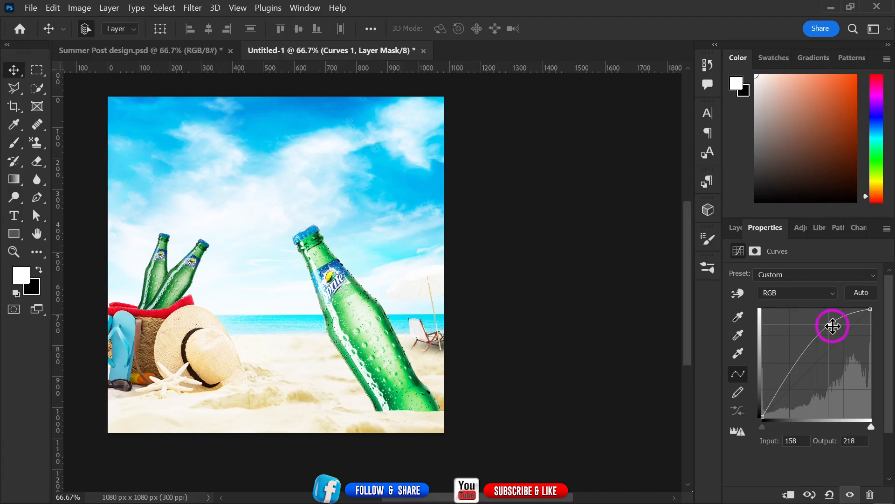
pyautogui.moveTo(832, 325); pyautogui.dragTo(831, 329)
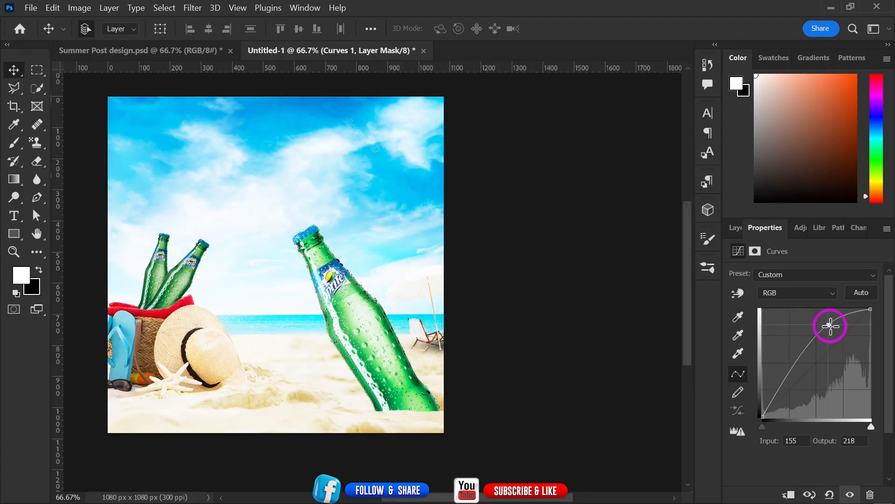
# Step: Invert the Curves 1 layer mask to black
pyautogui.click(734, 228)
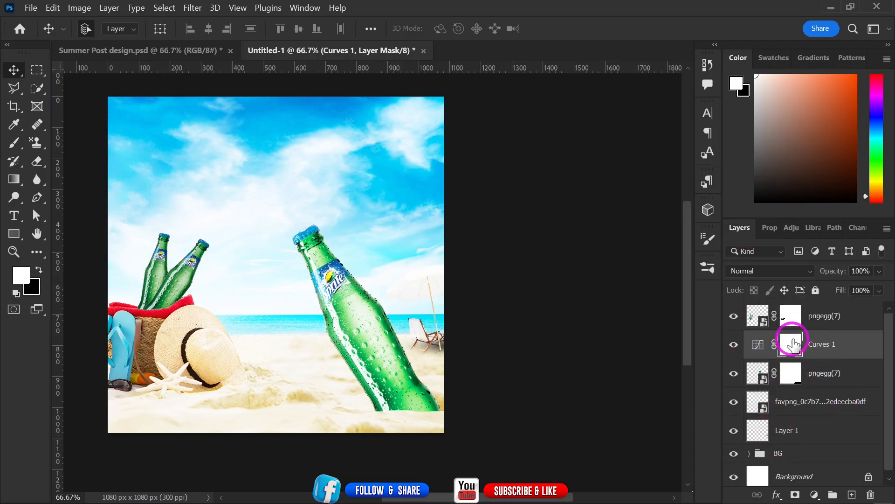
pyautogui.press('ctrl')
pyautogui.hotkey('ctrl', 'i')
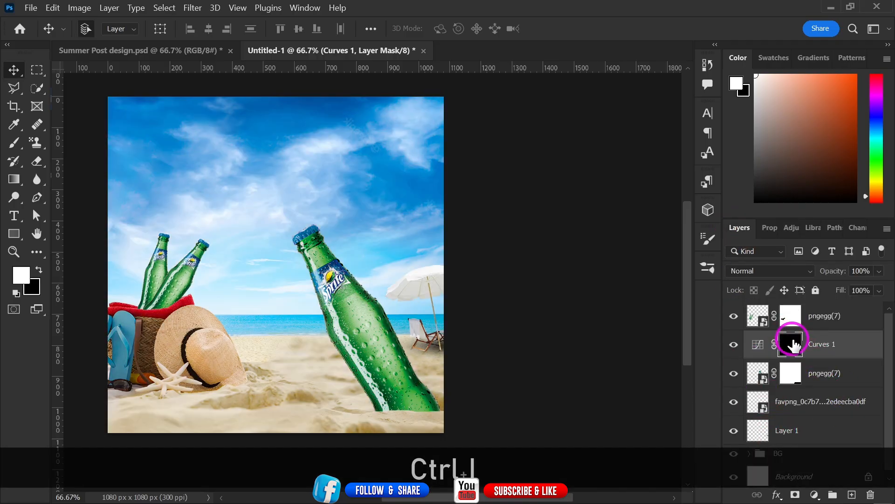
# Step: Set the white brush to 100% flow and restore its flattened tip to a round shape at 38 px
pyautogui.click(14, 143)
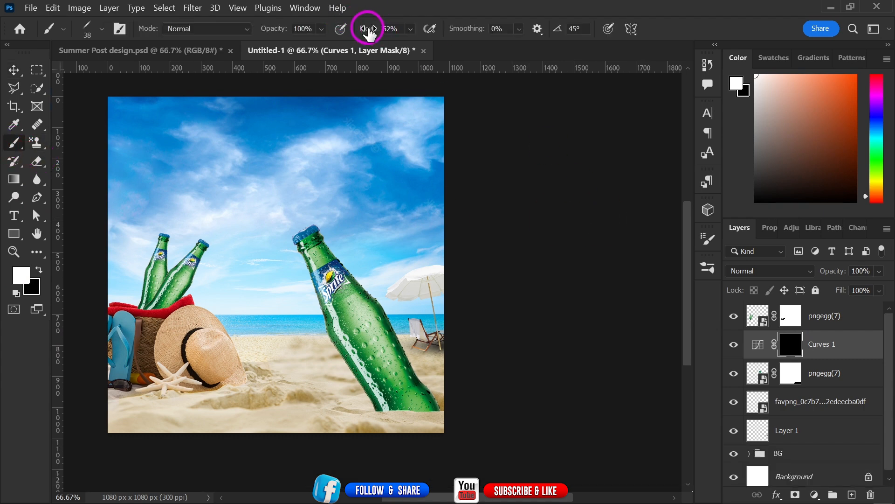
pyautogui.moveTo(369, 33); pyautogui.dragTo(449, 26)
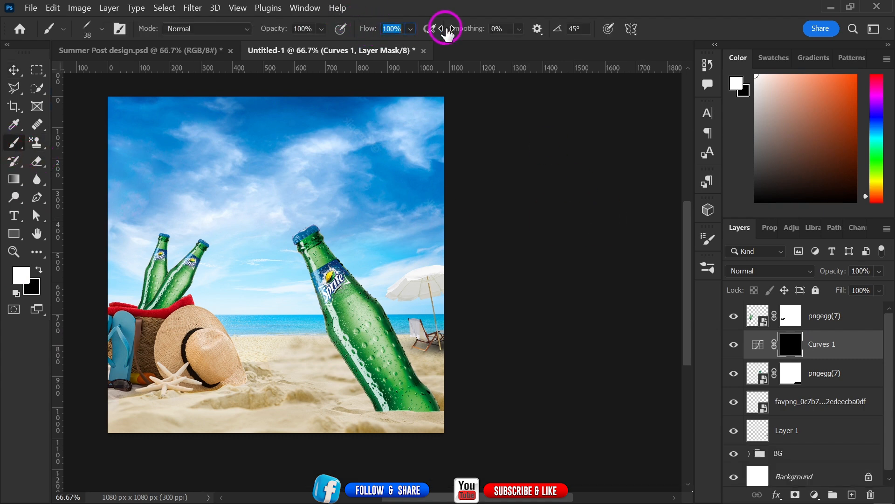
pyautogui.rightClick(365, 246)
pyautogui.moveTo(379, 260); pyautogui.dragTo(491, 255)
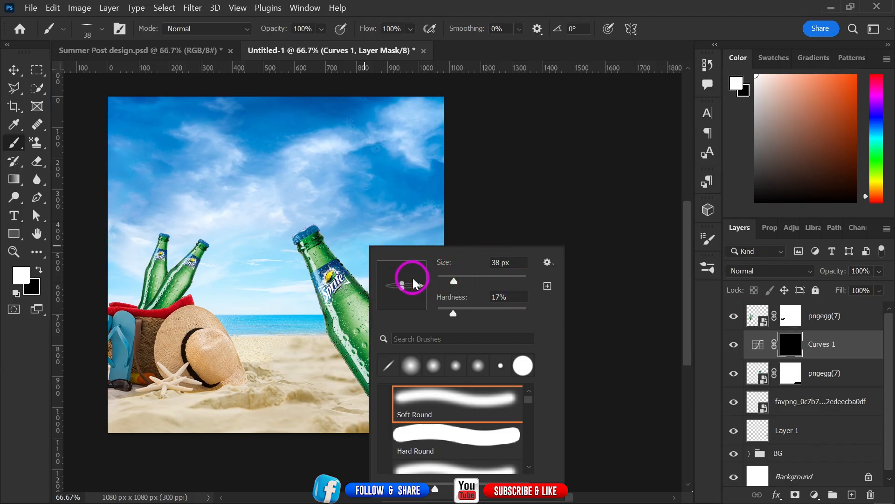
pyautogui.moveTo(399, 275); pyautogui.dragTo(472, 248)
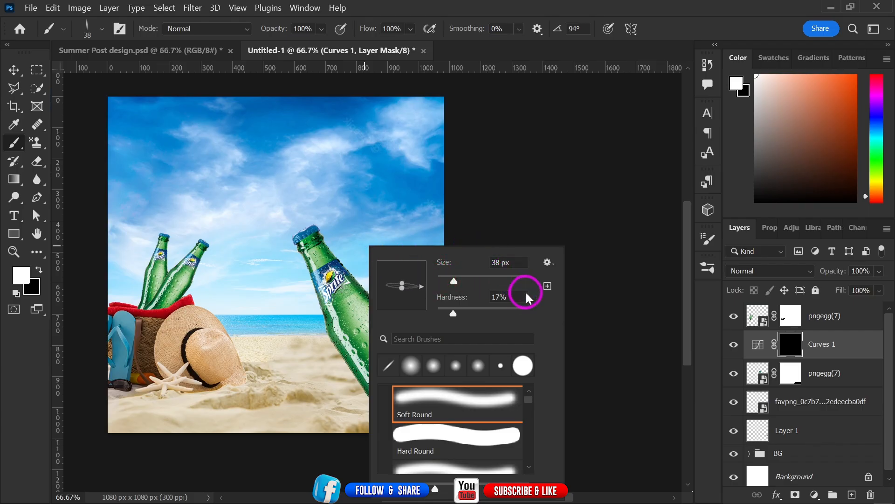
pyautogui.moveTo(525, 291); pyautogui.dragTo(529, 282)
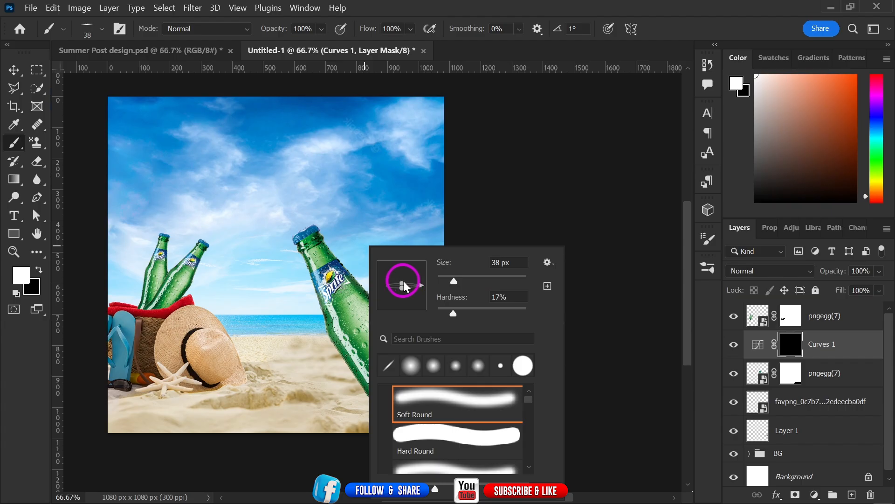
pyautogui.moveTo(403, 285); pyautogui.dragTo(408, 263)
pyautogui.click(439, 183)
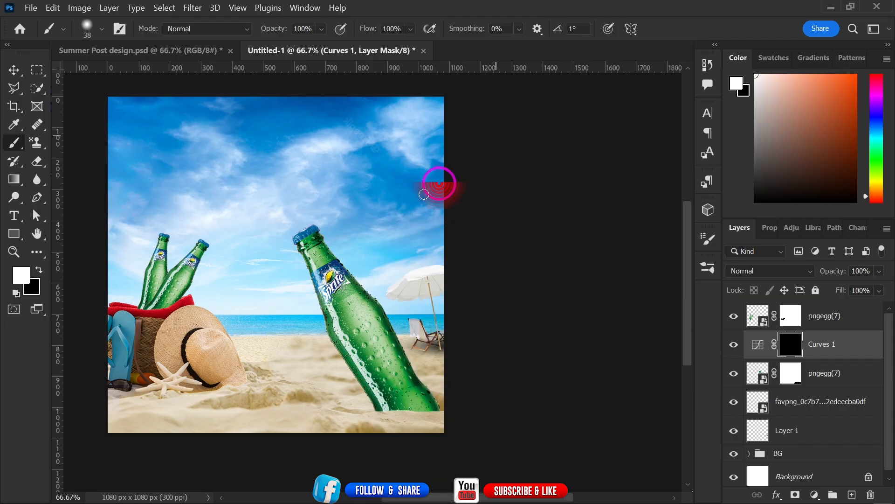
# Step: Enlarge the brush to 85 px, paint white on the Curves 1 mask along the bottle's neck and clip the adjustment to the large bottle
pyautogui.hotkey('ctrl', '=')
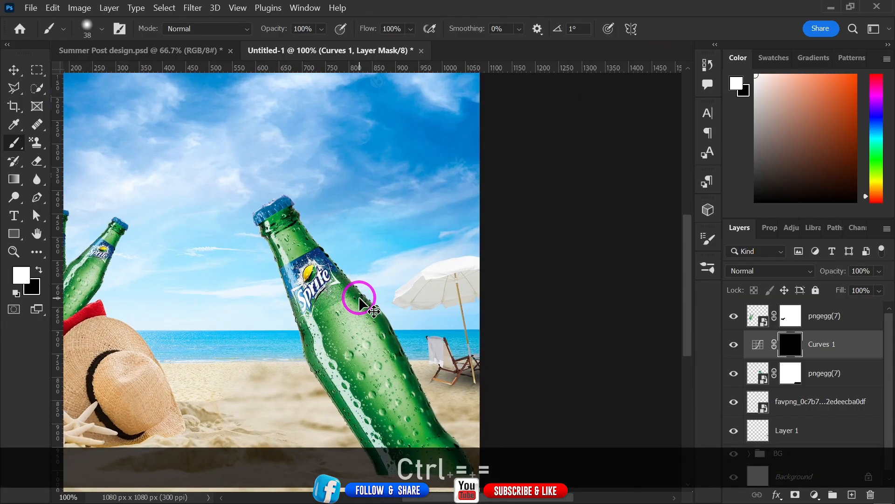
pyautogui.hotkey('ctrl', '=')
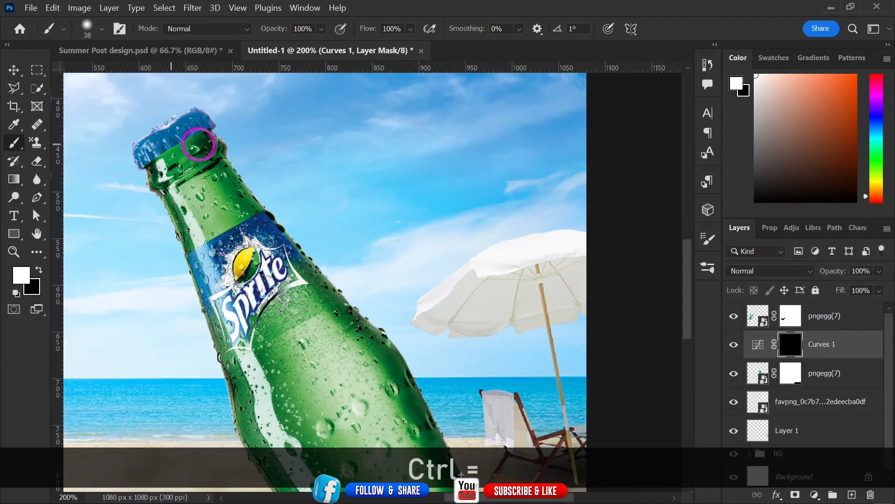
pyautogui.moveTo(200, 141)
pyautogui.keyDown('alt'); pyautogui.mouseDown()
pyautogui.moveTo(233, 142)
pyautogui.moveTo(202, 117)
pyautogui.moveTo(327, 276)
pyautogui.mouseUp(); pyautogui.keyUp('alt')
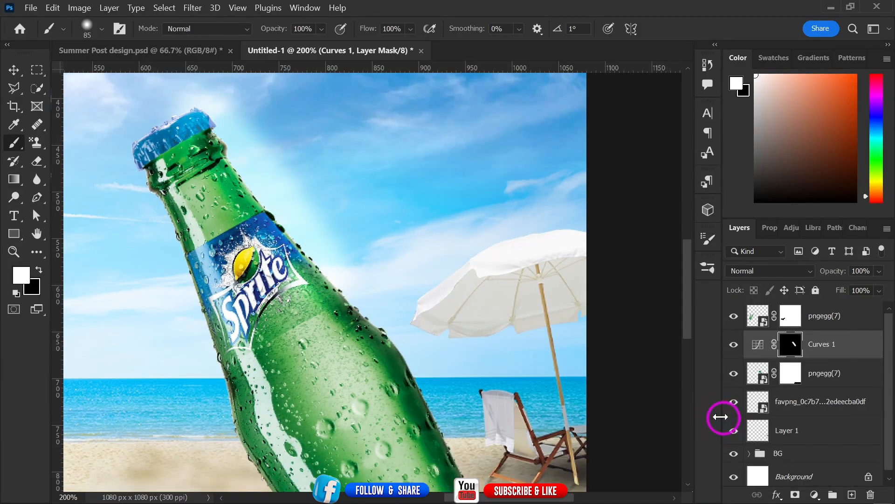
pyautogui.rightClick(861, 337)
pyautogui.click(691, 304)
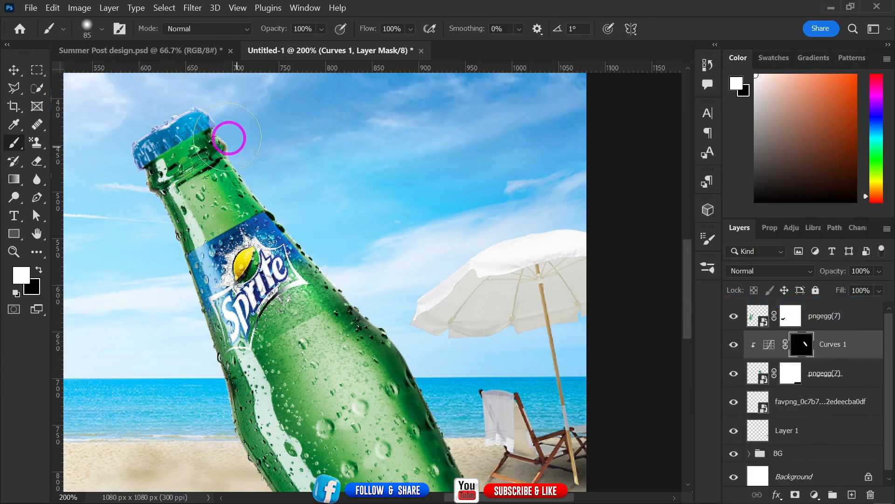
# Step: Paint a highlight on the Curves 1 mask down the large bottle's right edge to its base, undoing the extra stroke near the label
pyautogui.moveTo(229, 138)
pyautogui.mouseDown()
pyautogui.moveTo(260, 205)
pyautogui.moveTo(420, 413)
pyautogui.moveTo(309, 167)
pyautogui.moveTo(433, 436)
pyautogui.moveTo(461, 437)
pyautogui.mouseUp()
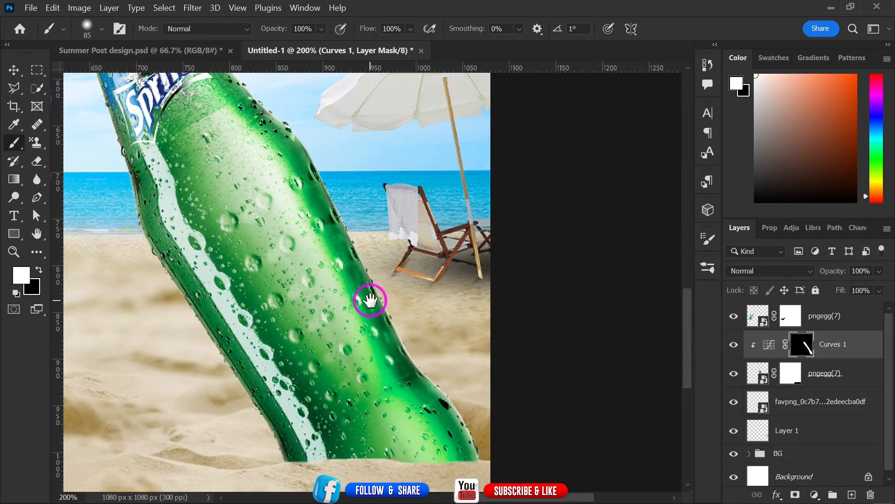
pyautogui.moveTo(370, 296); pyautogui.dragTo(422, 368)
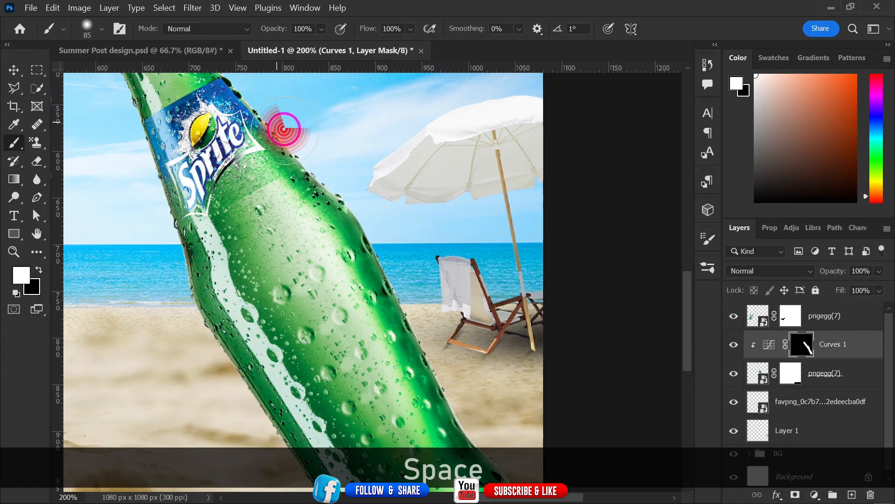
pyautogui.moveTo(279, 130); pyautogui.dragTo(393, 244)
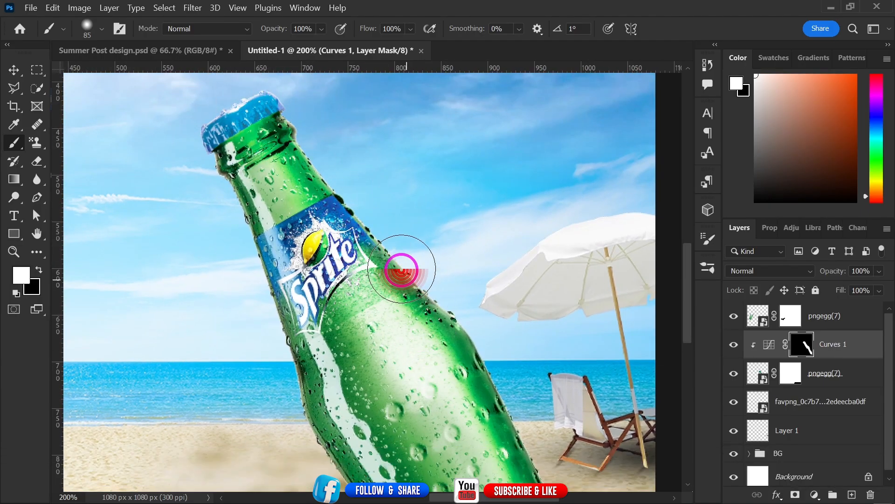
pyautogui.hotkey('ctrl', 'z')
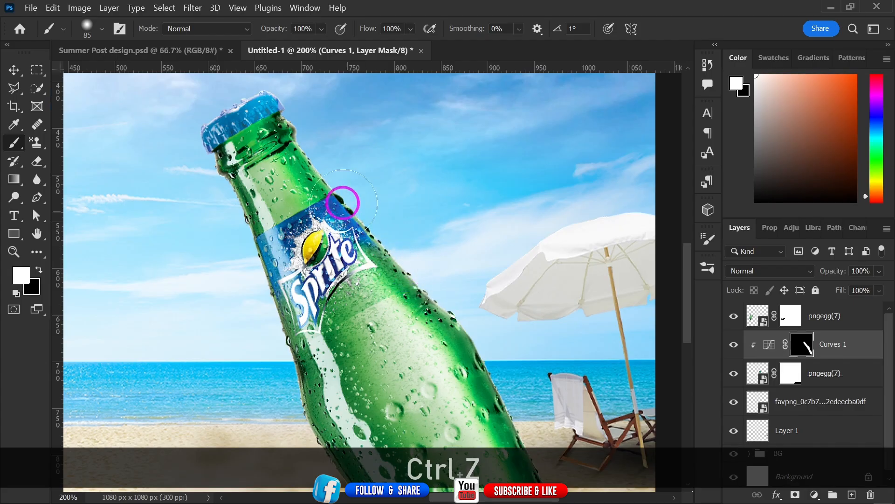
# Step: Add a second Curves adjustment above Curves 1 and lower its RGB curve to input 111, output 48
pyautogui.press('space')
pyautogui.moveTo(473, 362); pyautogui.dragTo(421, 132)
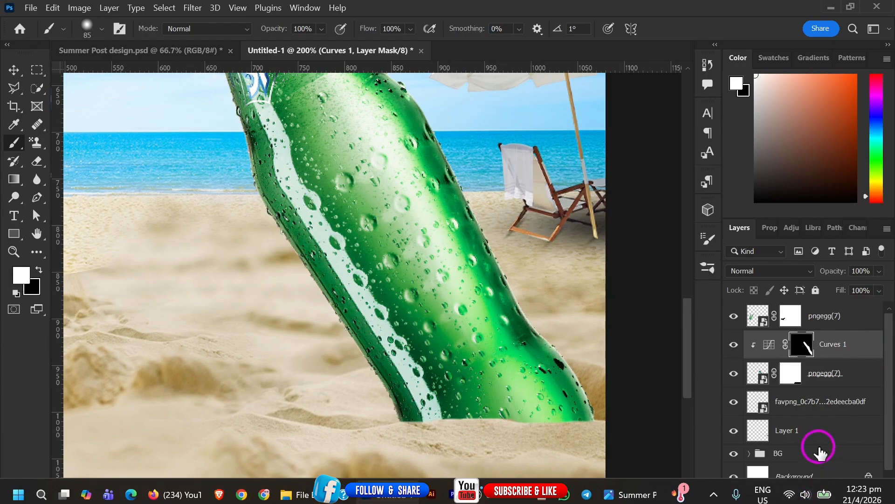
pyautogui.click(814, 495)
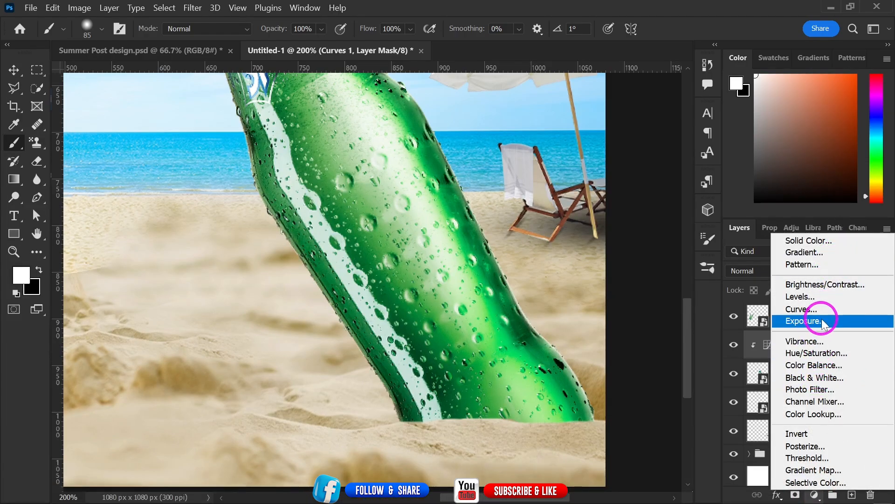
pyautogui.click(817, 310)
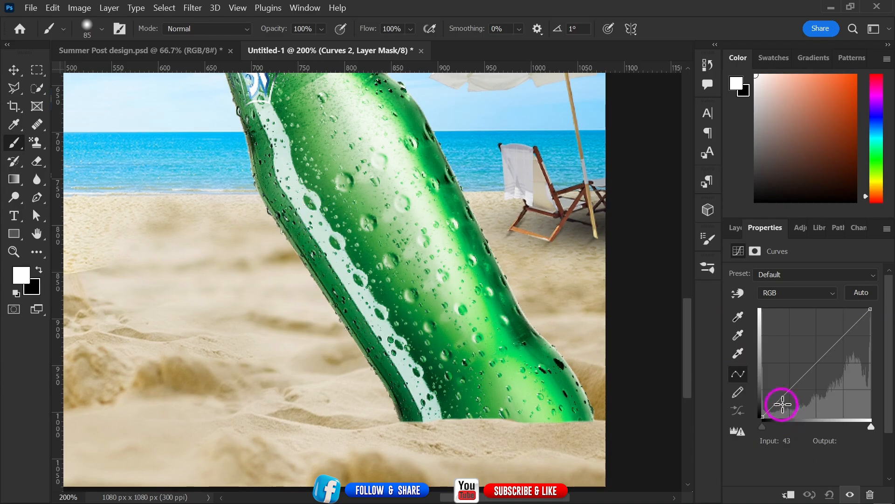
pyautogui.hotkey('ctrl', '-')
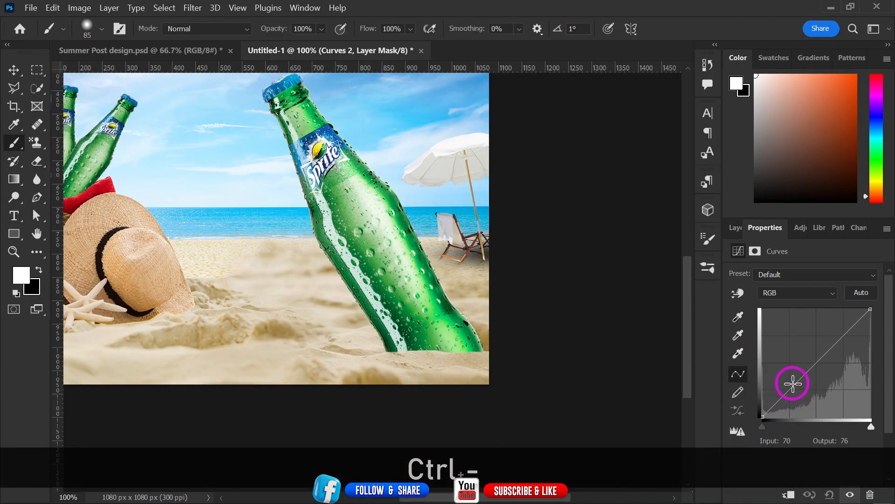
pyautogui.moveTo(793, 383); pyautogui.dragTo(810, 397)
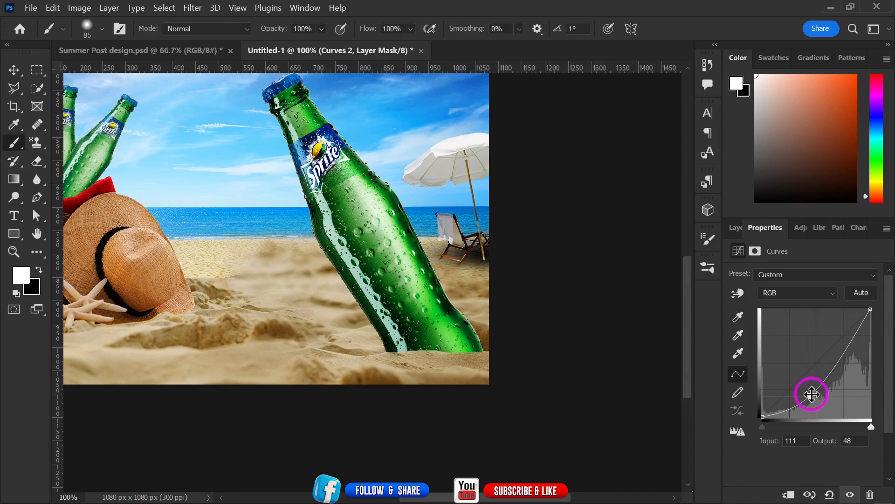
# Step: Clip Curves 2 to the large bottle and invert its layer mask to black
pyautogui.click(735, 228)
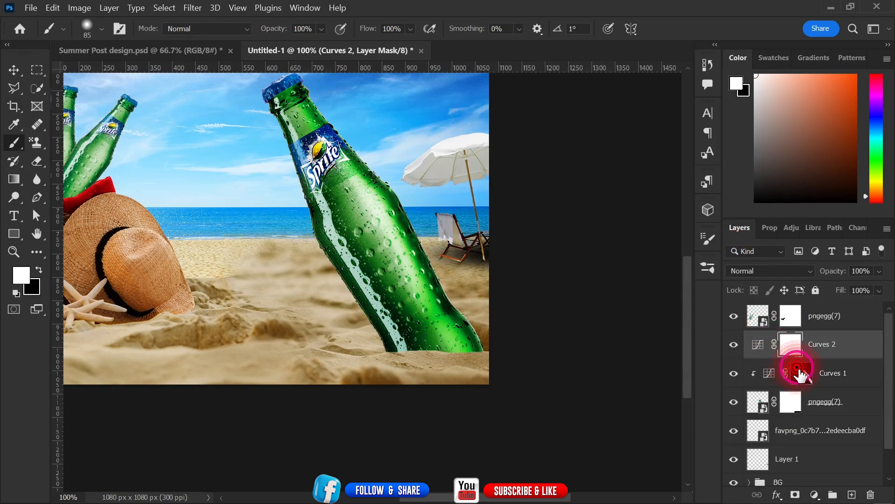
pyautogui.rightClick(839, 354)
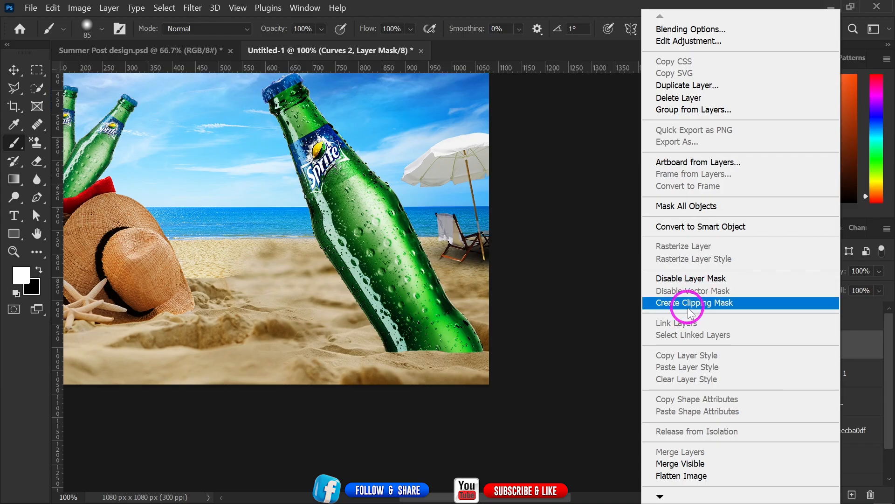
pyautogui.click(690, 303)
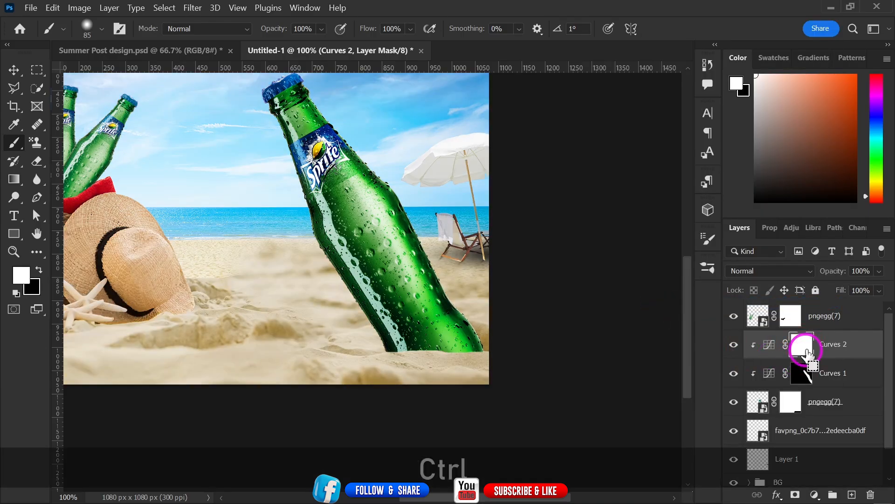
pyautogui.hotkey('ctrl', 'i')
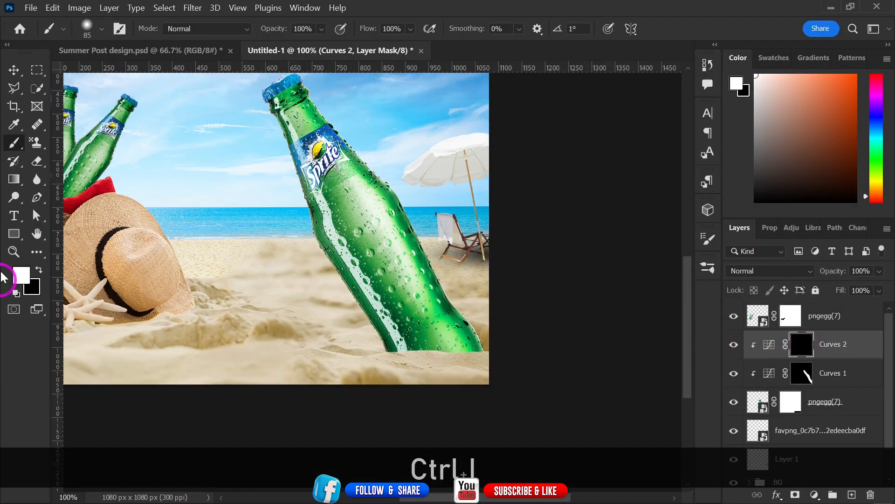
pyautogui.hotkey('ctrl', '=')
pyautogui.press('space')
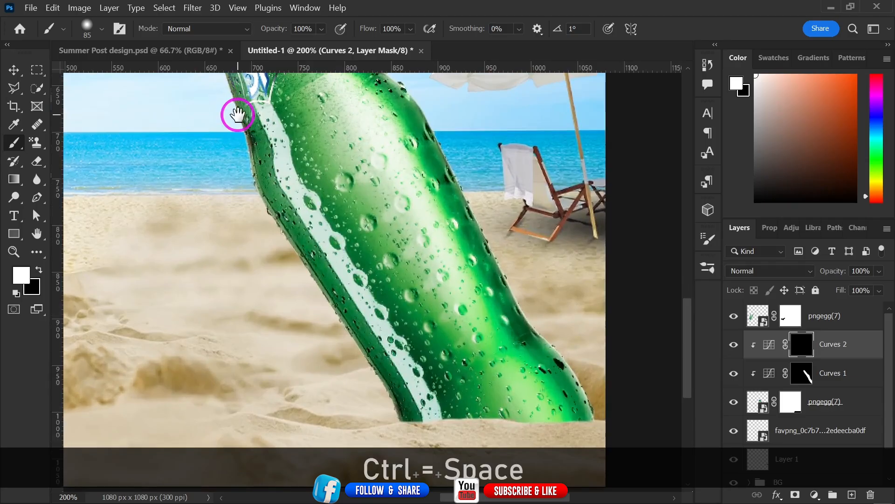
# Step: Enlarge the brush to 148 px and paint shading on the Curves 2 mask down the large bottle's left side to its base
pyautogui.moveTo(232, 159); pyautogui.dragTo(280, 322)
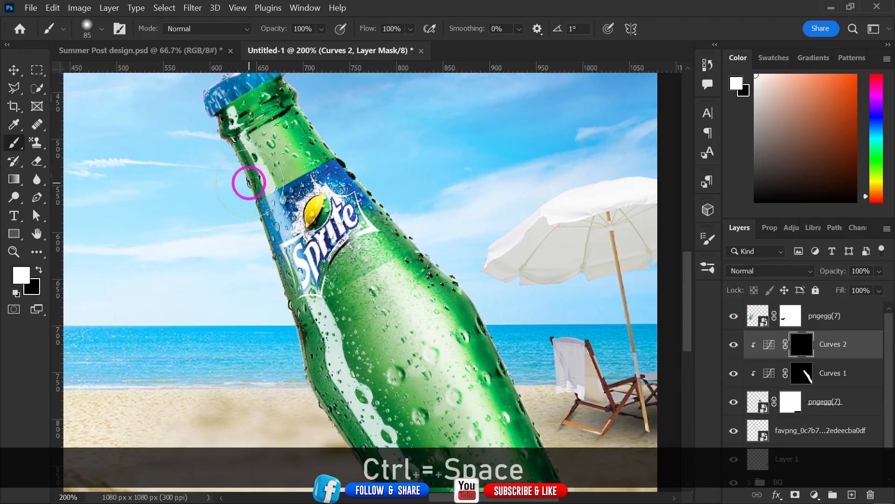
pyautogui.hotkey('ctrl', '-')
pyautogui.press('space')
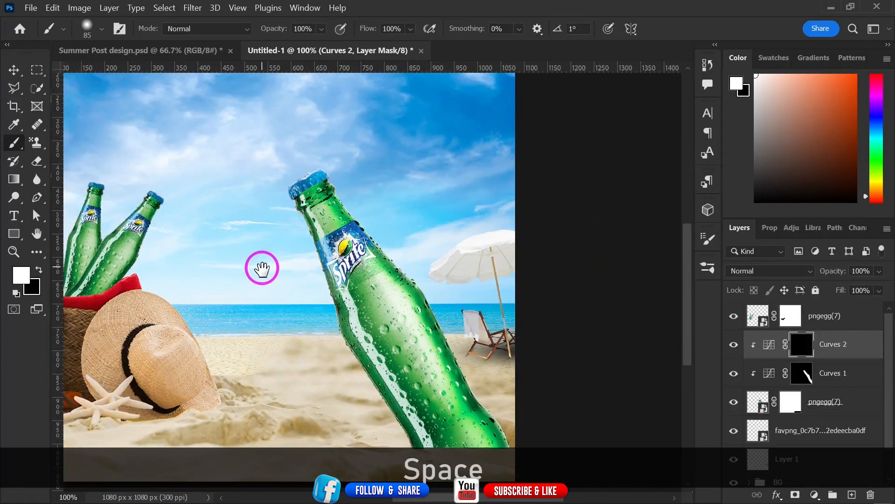
pyautogui.moveTo(260, 266)
pyautogui.mouseDown()
pyautogui.moveTo(233, 217)
pyautogui.moveTo(232, 180)
pyautogui.mouseUp()
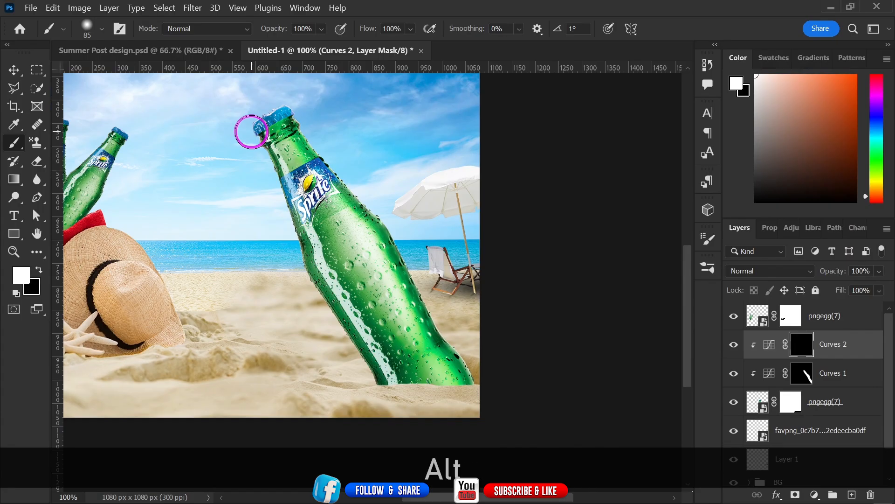
pyautogui.moveTo(252, 132); pyautogui.dragTo(281, 141)
pyautogui.moveTo(263, 140)
pyautogui.mouseDown()
pyautogui.moveTo(277, 217)
pyautogui.moveTo(316, 313)
pyautogui.moveTo(424, 411)
pyautogui.moveTo(404, 373)
pyautogui.moveTo(444, 410)
pyautogui.moveTo(400, 363)
pyautogui.mouseUp()
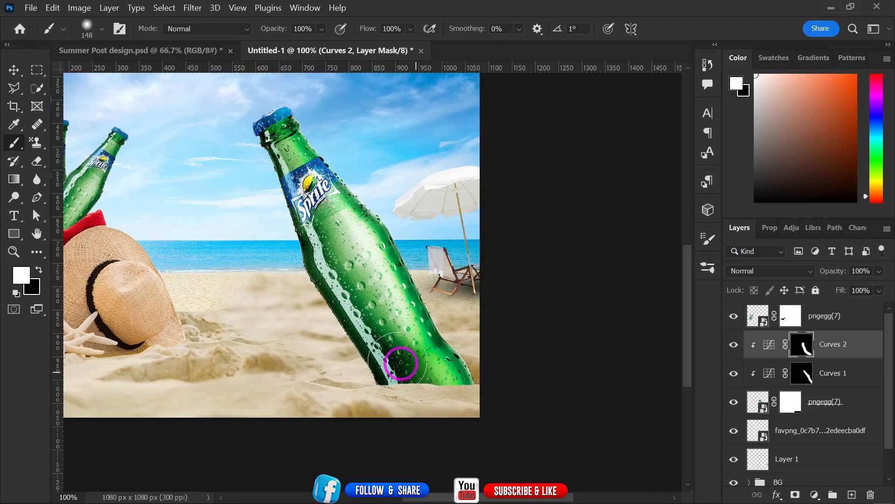
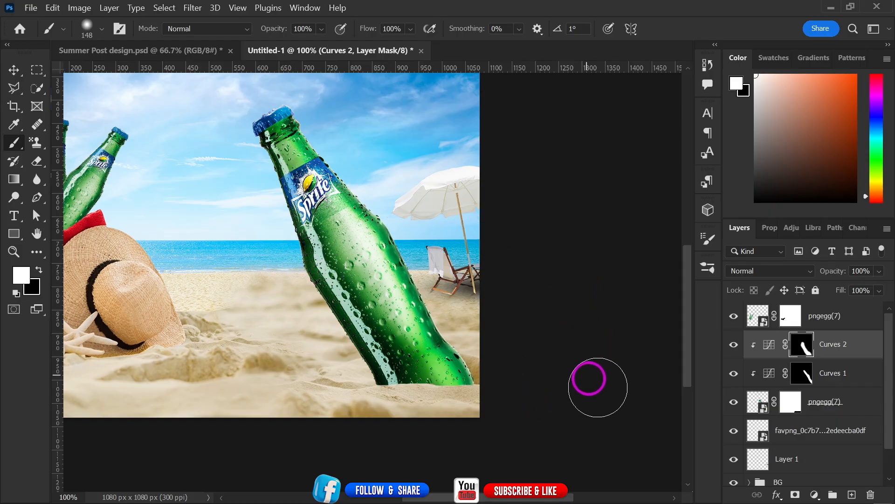
# Step: Add a third Curves adjustment above Curves 2, raise its RGB curve to input 161, output 215, and clip it to the large bottle
pyautogui.click(826, 498)
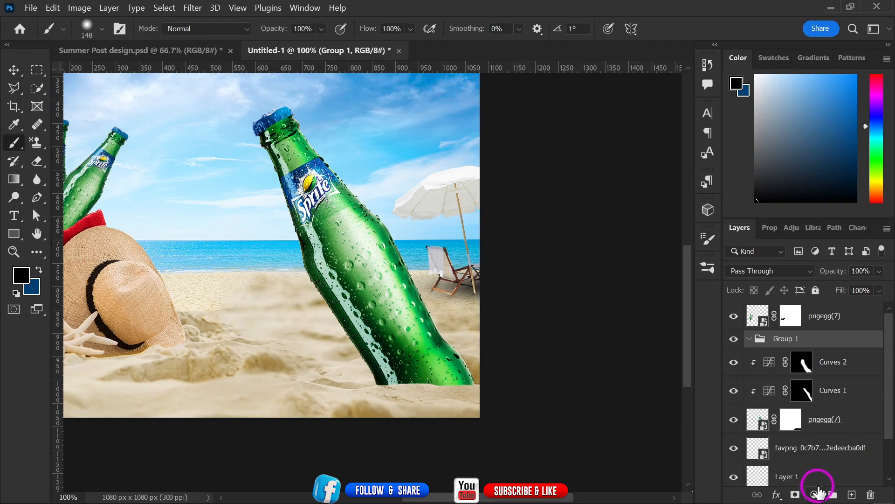
pyautogui.hotkey('ctrl', 'z')
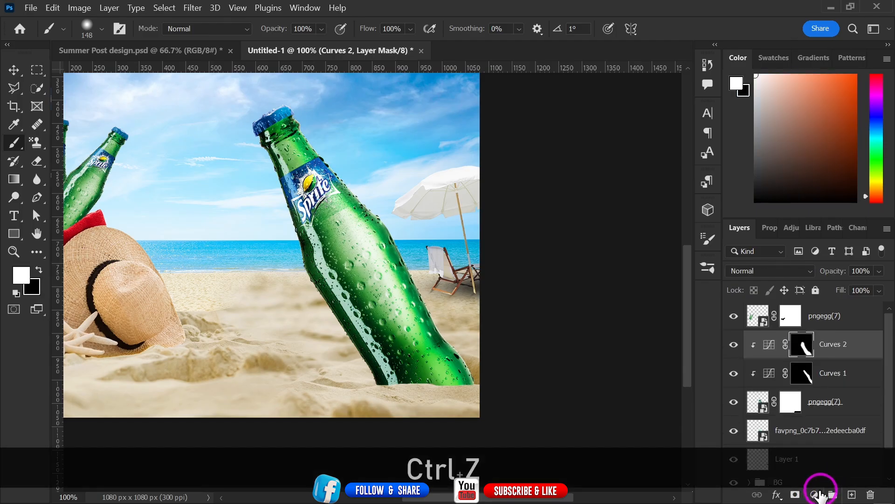
pyautogui.click(816, 494)
pyautogui.click(844, 317)
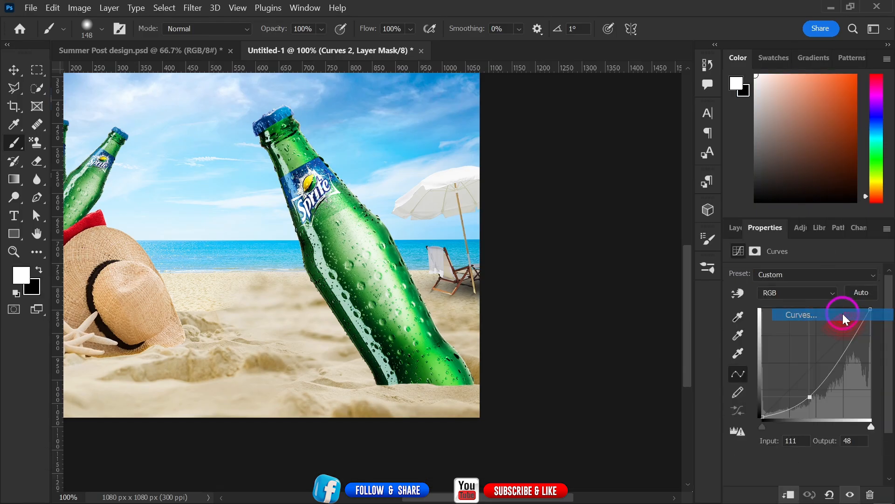
pyautogui.moveTo(836, 337); pyautogui.dragTo(830, 324)
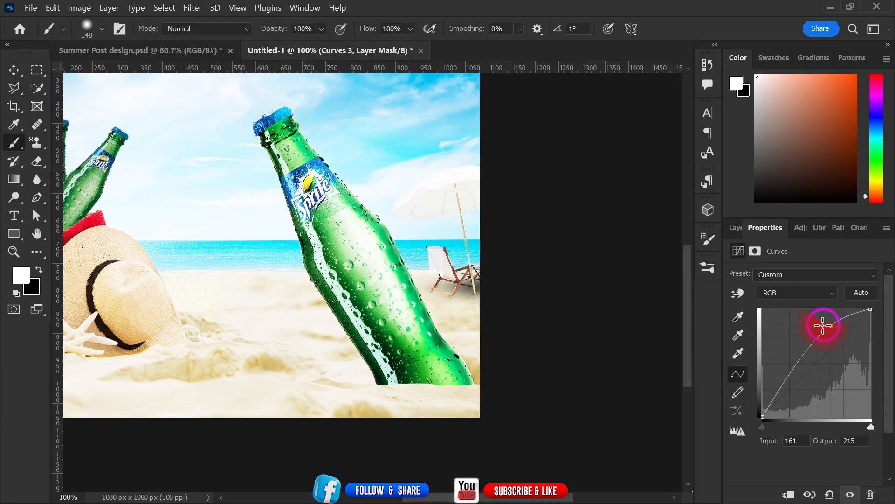
pyautogui.click(734, 241)
pyautogui.rightClick(813, 344)
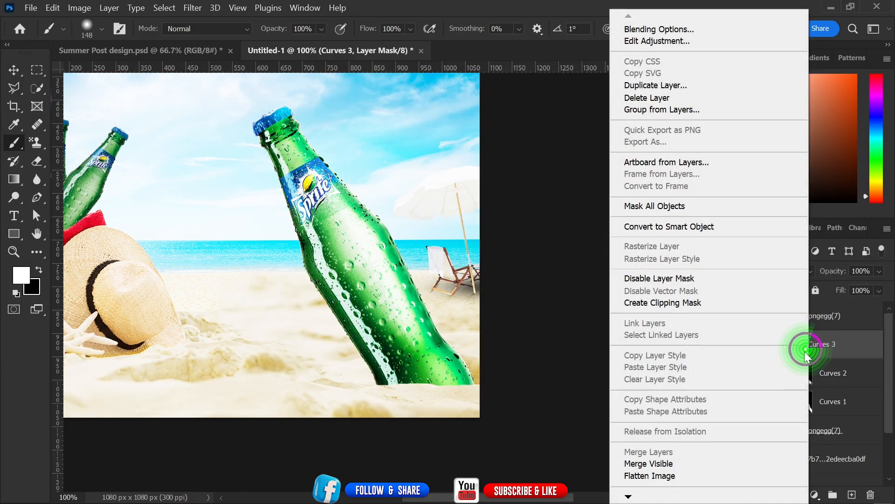
pyautogui.click(674, 307)
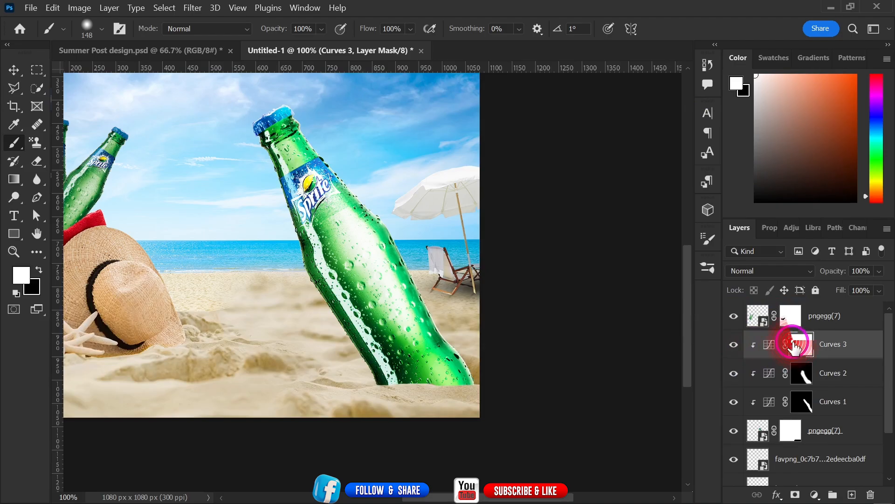
# Step: Invert the Curves 3 mask to black and paint a white highlight down the large bottle's right side
pyautogui.hotkey('ctrl', 'i')
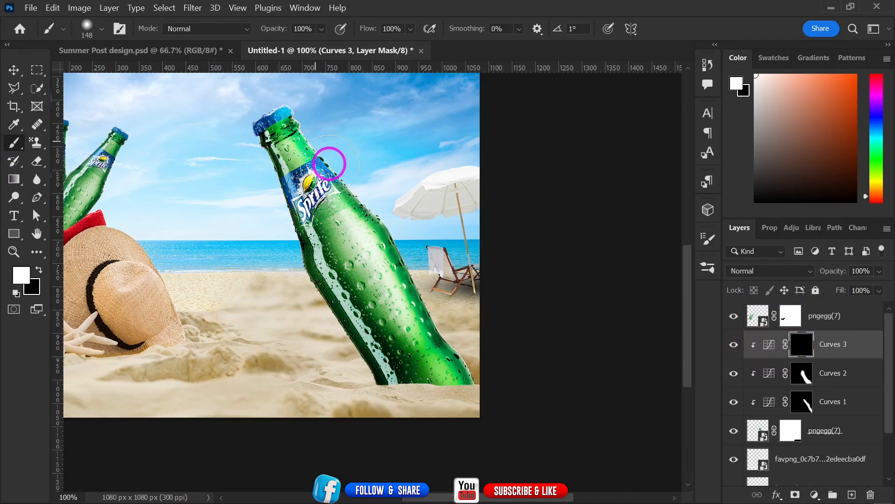
pyautogui.moveTo(391, 245)
pyautogui.mouseDown()
pyautogui.moveTo(443, 340)
pyautogui.moveTo(489, 386)
pyautogui.moveTo(399, 313)
pyautogui.moveTo(298, 168)
pyautogui.mouseUp()
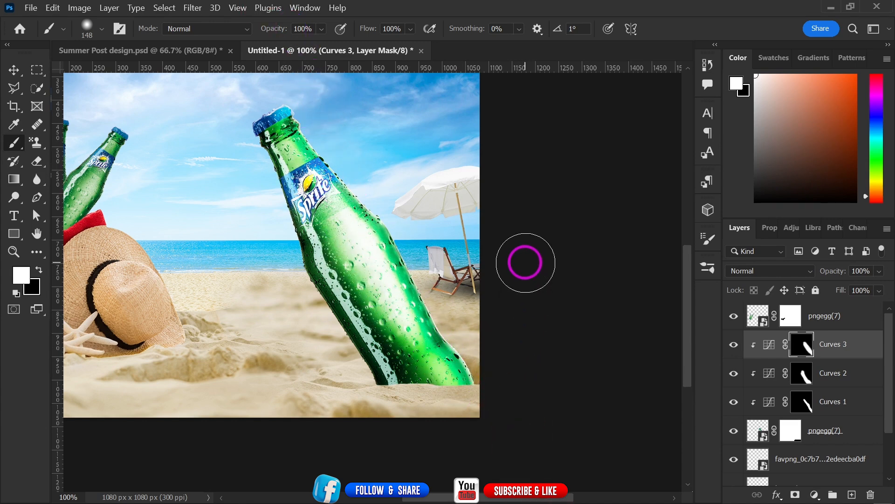
pyautogui.moveTo(172, 290); pyautogui.dragTo(361, 331)
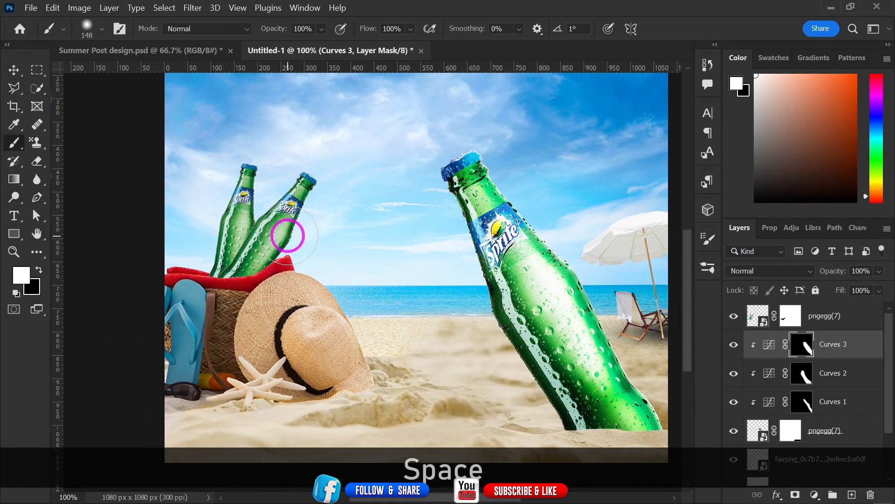
# Step: Add a Curves adjustment above the small bottles' pngegg(7) layer and lower its RGB curve to input 107, output 51
pyautogui.click(829, 321)
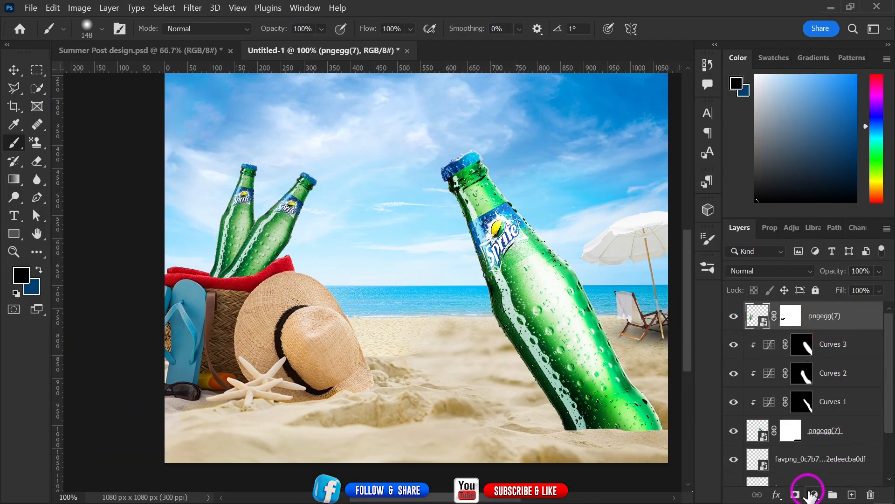
pyautogui.click(815, 495)
pyautogui.click(813, 310)
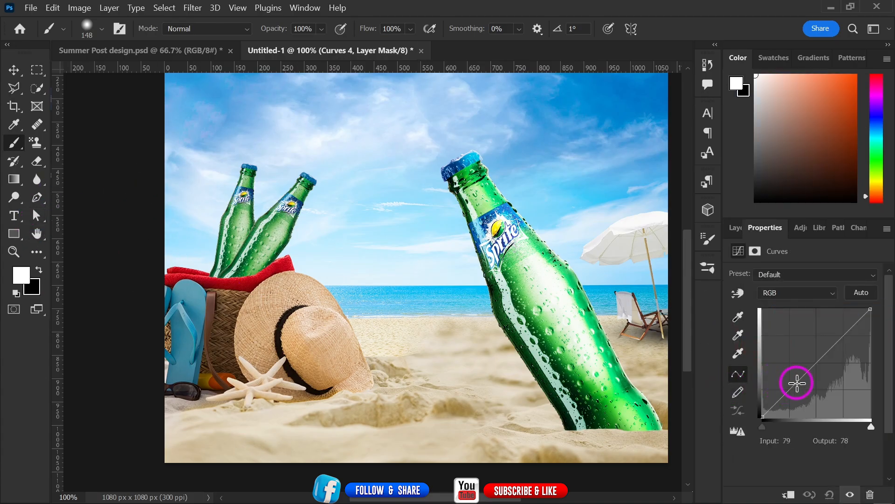
pyautogui.moveTo(797, 380); pyautogui.dragTo(808, 396)
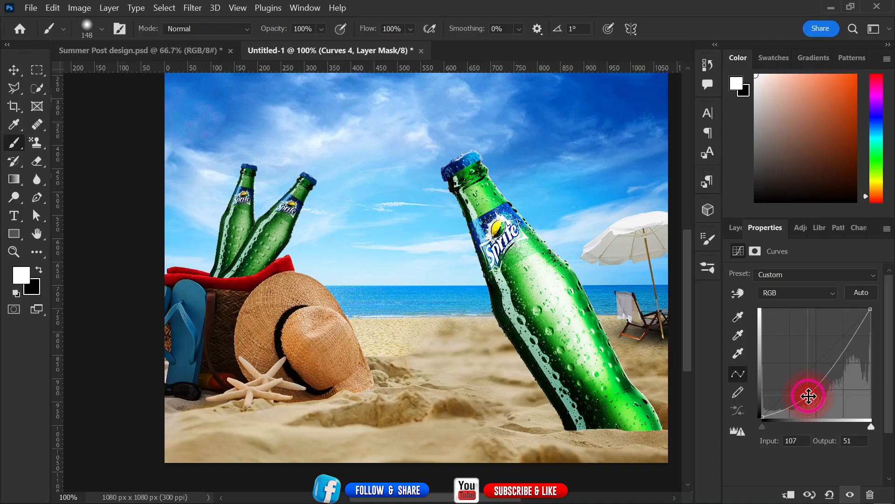
# Step: Clip Curves 4 to the small bottles' layer and invert its layer mask to black
pyautogui.click(740, 233)
pyautogui.click(788, 316)
pyautogui.rightClick(825, 321)
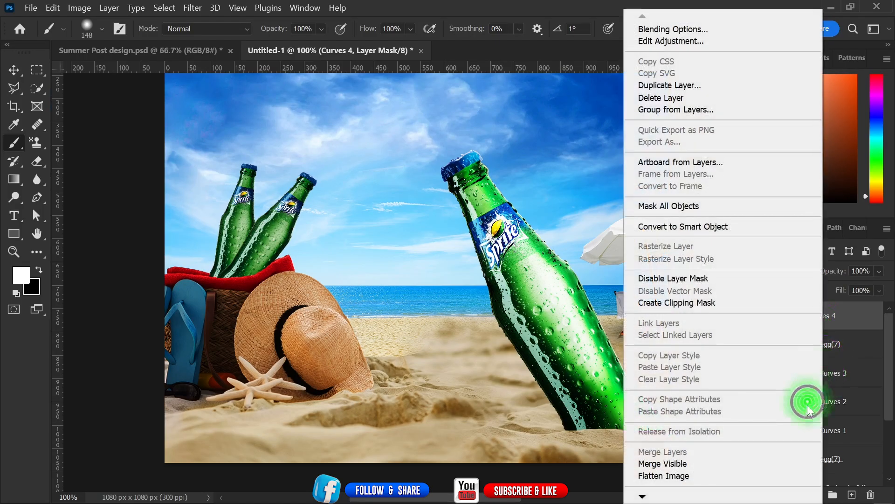
pyautogui.click(696, 303)
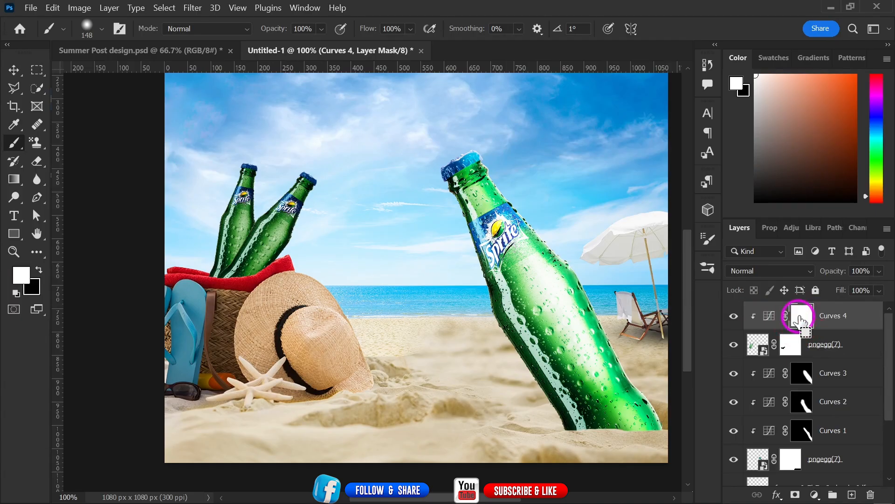
pyautogui.press('ctrl')
pyautogui.hotkey('ctrl', 'i')
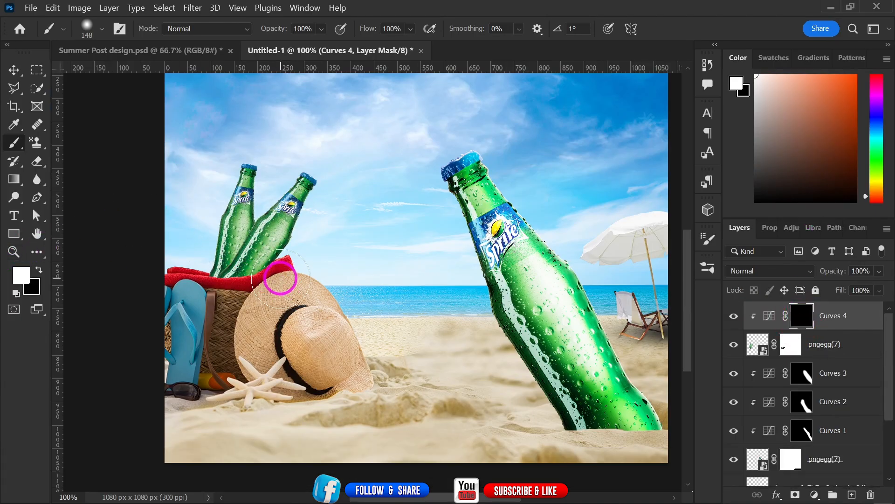
# Step: Reduce the brush to 93 px and paint white on the Curves 4 mask to shade the two small bottles above the bag
pyautogui.click(257, 290)
pyautogui.rightClick(262, 288)
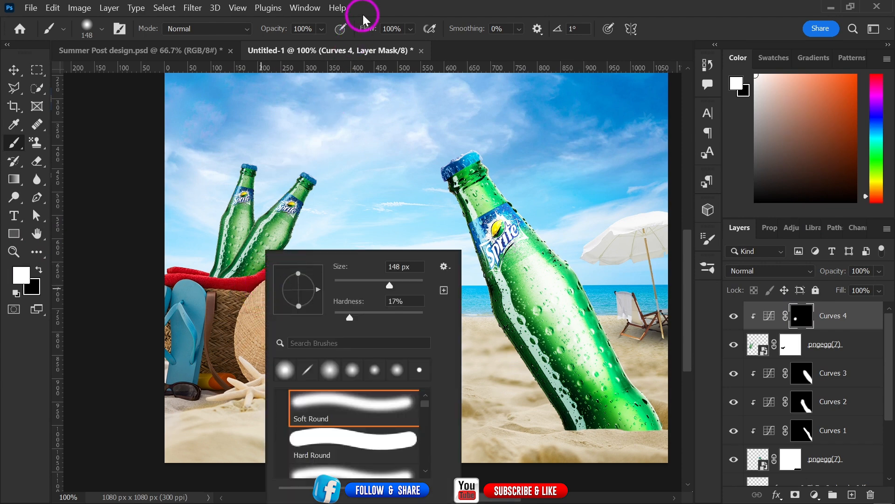
pyautogui.click(366, 41)
pyautogui.moveTo(312, 217)
pyautogui.mouseDown()
pyautogui.moveTo(296, 220)
pyautogui.moveTo(306, 250)
pyautogui.mouseUp()
pyautogui.hotkey('ctrl', '=')
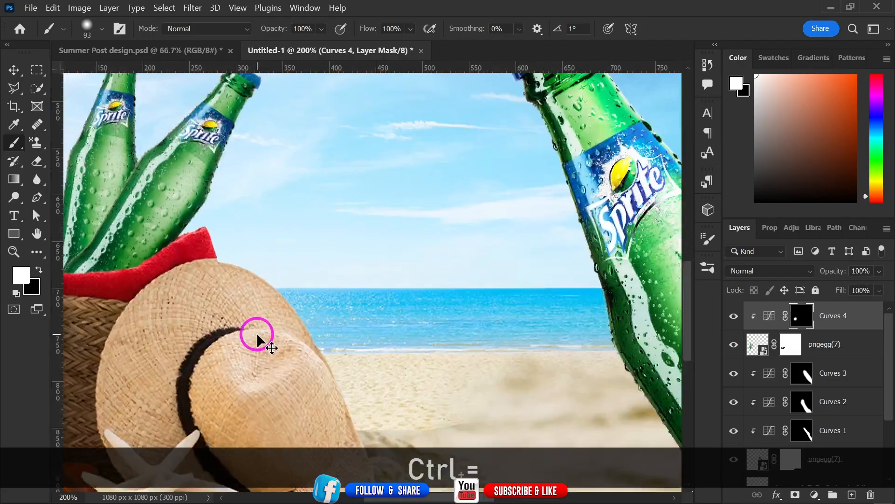
pyautogui.moveTo(261, 313); pyautogui.dragTo(296, 294)
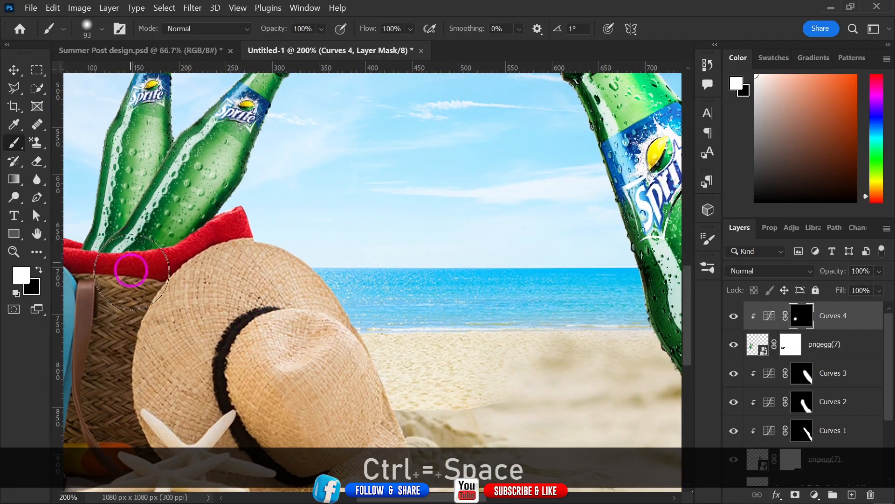
pyautogui.moveTo(133, 275)
pyautogui.mouseDown()
pyautogui.moveTo(90, 267)
pyautogui.moveTo(187, 268)
pyautogui.moveTo(278, 133)
pyautogui.mouseUp()
pyautogui.moveTo(259, 237); pyautogui.dragTo(217, 335)
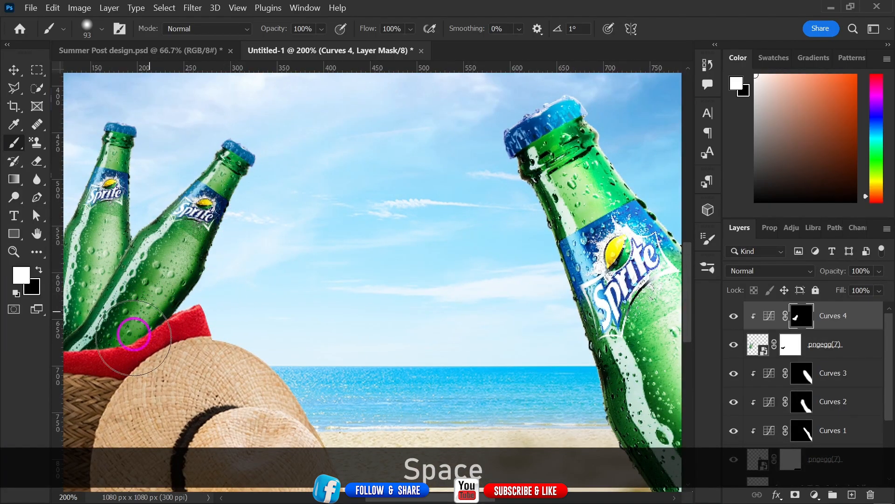
pyautogui.moveTo(115, 325); pyautogui.dragTo(197, 311)
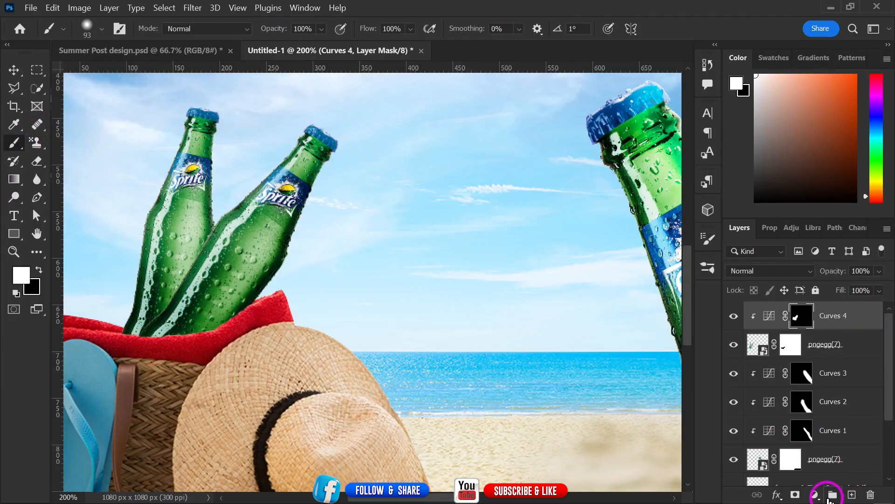
# Step: Add a Curves adjustment above Curves 4 and raise its RGB curve to input 117, output 182
pyautogui.click(815, 494)
pyautogui.click(839, 312)
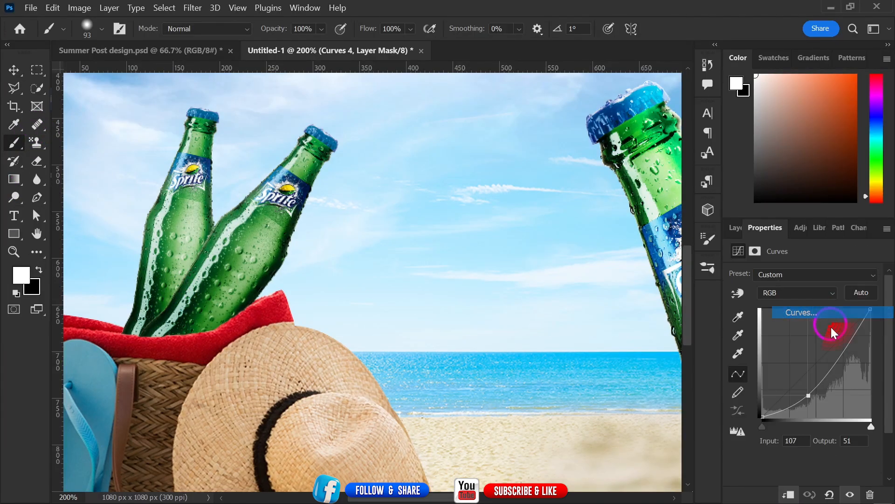
pyautogui.moveTo(825, 351); pyautogui.dragTo(812, 338)
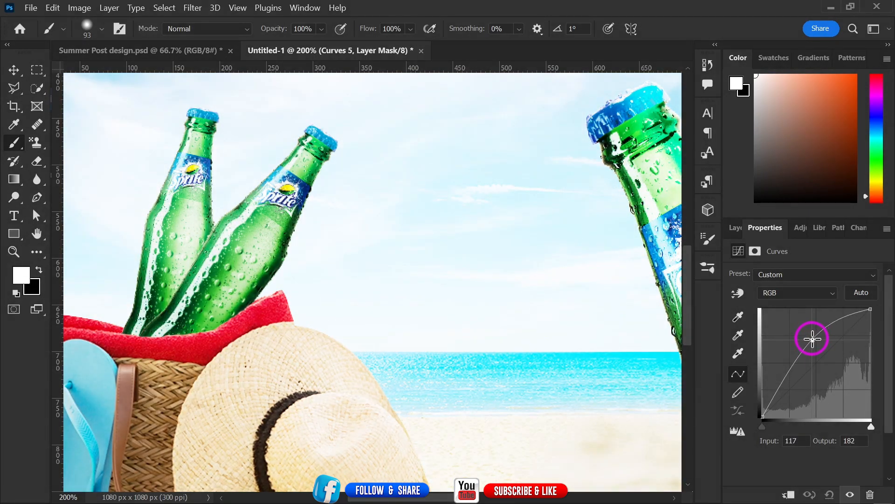
# Step: Clip Curves 5 to the small bottles' layer and invert its layer mask to black
pyautogui.click(726, 227)
pyautogui.rightClick(841, 316)
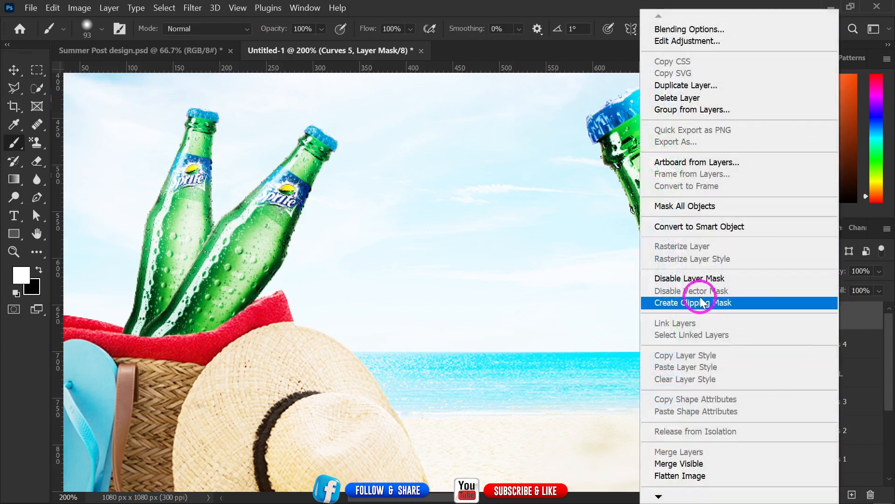
pyautogui.click(702, 302)
pyautogui.click(803, 317)
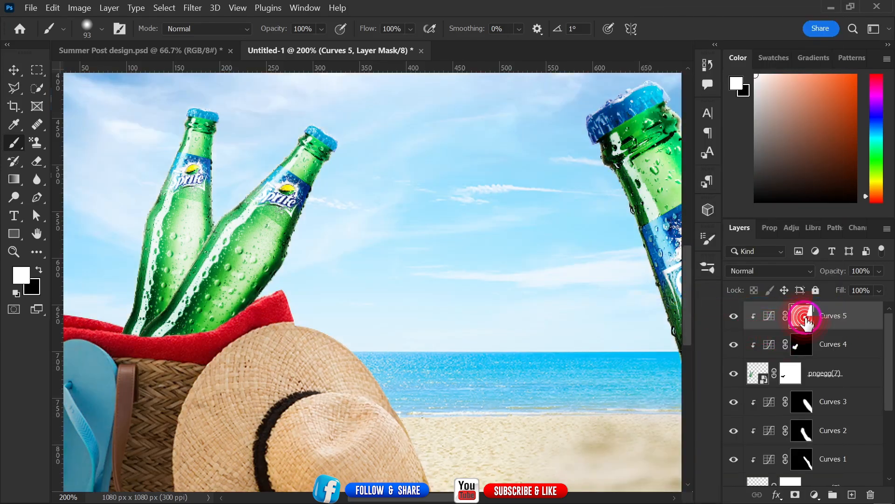
pyautogui.hotkey('ctrl', 'i')
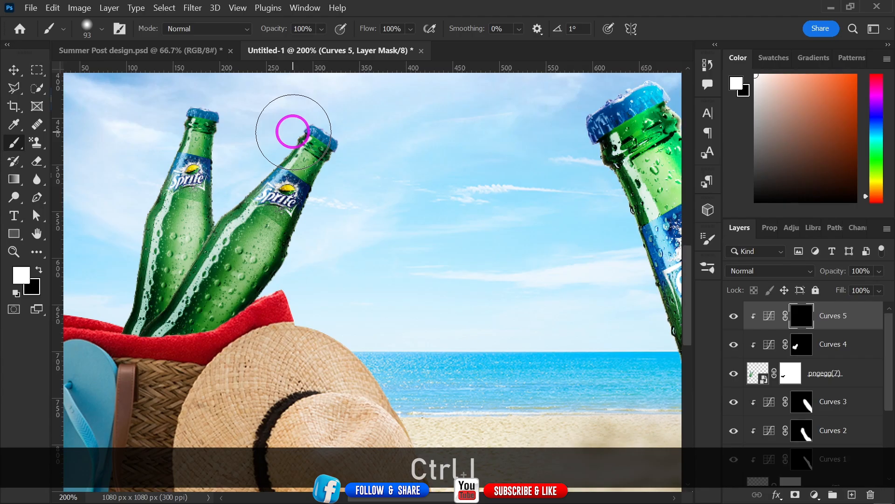
# Step: Reduce the brush to 50 px and paint white highlights on the Curves 5 mask over the small bottles' caps, necks and upper bodies
pyautogui.moveTo(293, 132)
pyautogui.mouseDown()
pyautogui.moveTo(270, 140)
pyautogui.moveTo(254, 184)
pyautogui.moveTo(268, 180)
pyautogui.moveTo(238, 214)
pyautogui.moveTo(180, 239)
pyautogui.moveTo(200, 244)
pyautogui.moveTo(156, 269)
pyautogui.mouseUp()
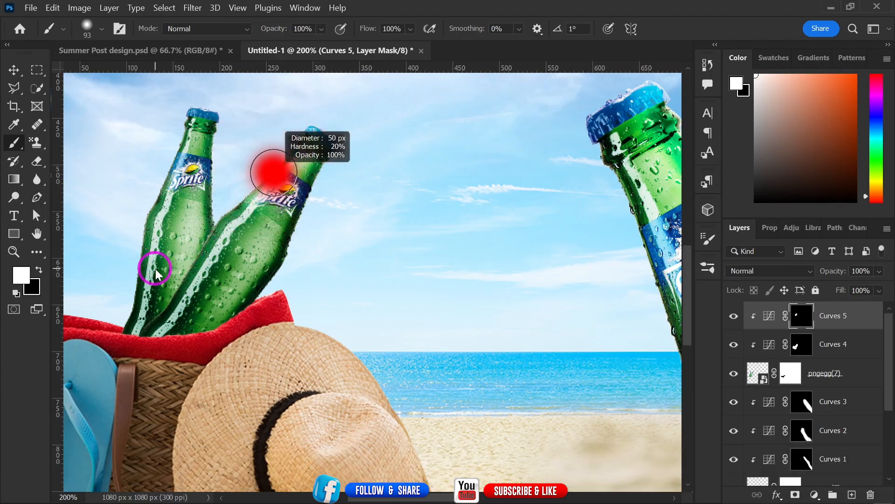
pyautogui.moveTo(334, 144)
pyautogui.mouseDown()
pyautogui.moveTo(303, 224)
pyautogui.moveTo(304, 146)
pyautogui.moveTo(256, 208)
pyautogui.moveTo(188, 253)
pyautogui.moveTo(256, 186)
pyautogui.moveTo(214, 133)
pyautogui.moveTo(190, 132)
pyautogui.moveTo(146, 223)
pyautogui.moveTo(191, 115)
pyautogui.moveTo(226, 192)
pyautogui.moveTo(206, 195)
pyautogui.moveTo(131, 288)
pyautogui.moveTo(157, 231)
pyautogui.moveTo(153, 264)
pyautogui.moveTo(232, 223)
pyautogui.moveTo(206, 268)
pyautogui.moveTo(271, 242)
pyautogui.moveTo(223, 272)
pyautogui.moveTo(289, 191)
pyautogui.moveTo(218, 259)
pyautogui.moveTo(276, 154)
pyautogui.mouseUp()
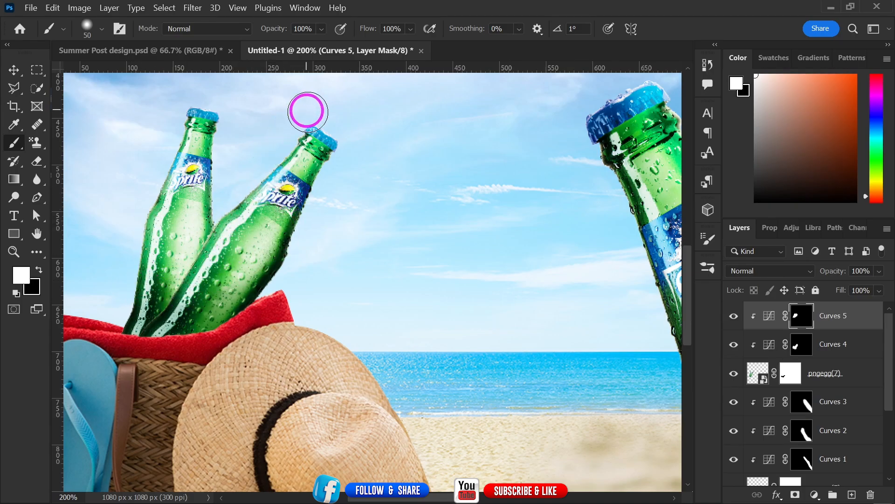
pyautogui.hotkey('ctrl', '-')
pyautogui.hotkey('ctrl', '-')
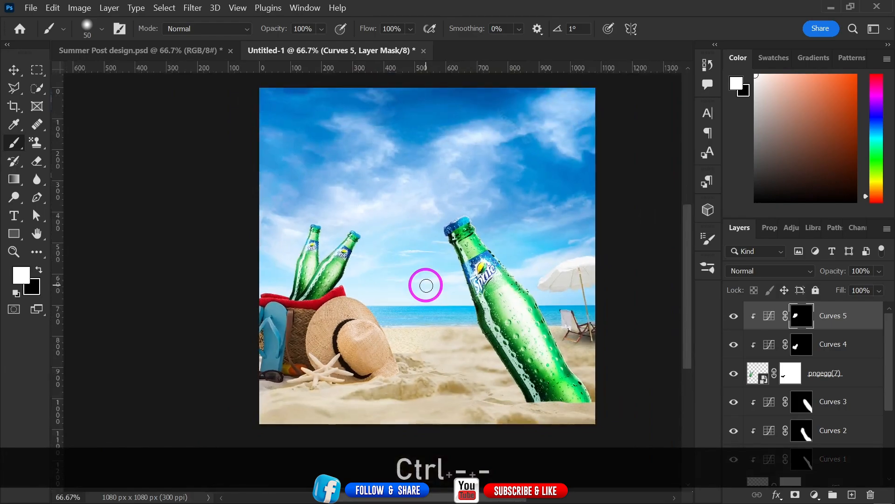
pyautogui.press('space')
pyautogui.moveTo(424, 284)
pyautogui.mouseDown()
pyautogui.moveTo(266, 342)
pyautogui.moveTo(316, 290)
pyautogui.moveTo(367, 282)
pyautogui.mouseUp()
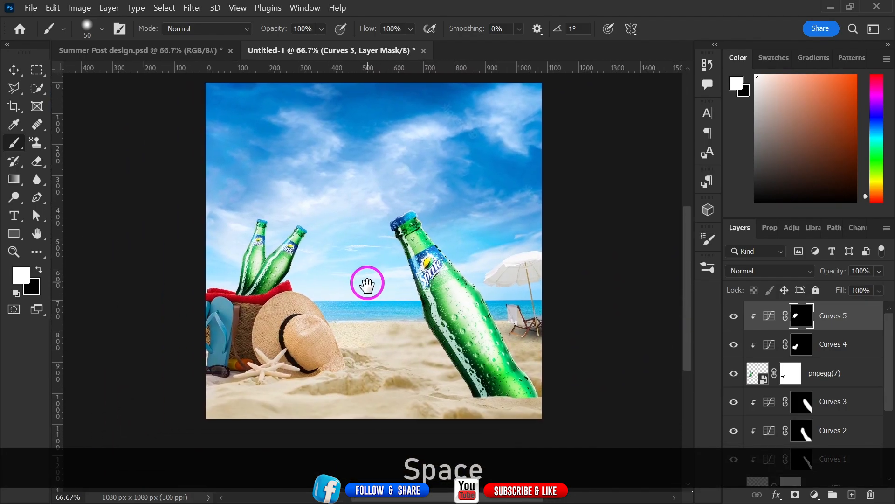
pyautogui.hotkey('ctrl', '=')
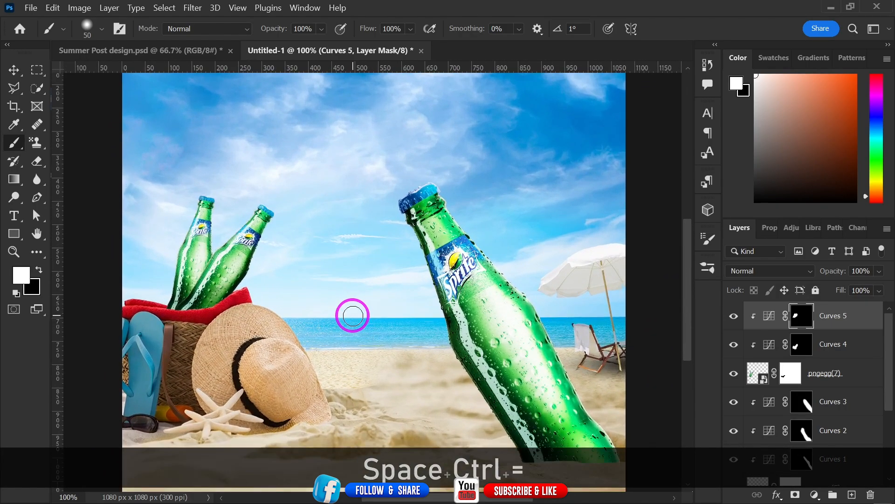
# Step: In the BG group, add a Curves adjustment above the lower 475 layer and lower its RGB curve to input 93, output 56
pyautogui.press('space')
pyautogui.moveTo(328, 384)
pyautogui.mouseDown()
pyautogui.moveTo(326, 348)
pyautogui.moveTo(360, 312)
pyautogui.mouseUp()
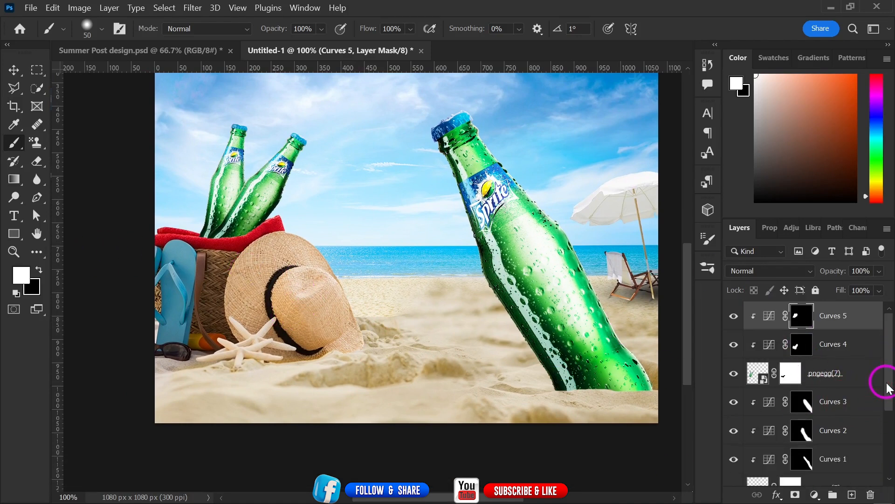
pyautogui.moveTo(887, 388); pyautogui.dragTo(883, 466)
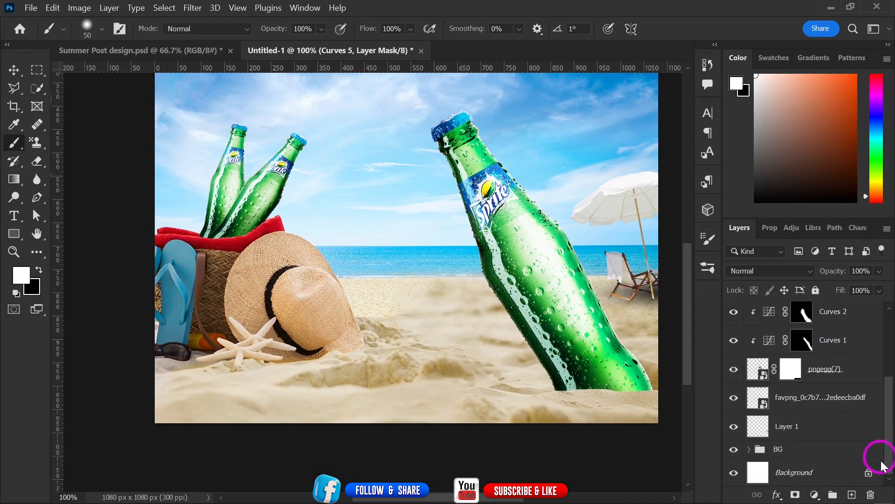
pyautogui.click(750, 449)
pyautogui.moveTo(889, 395); pyautogui.dragTo(891, 471)
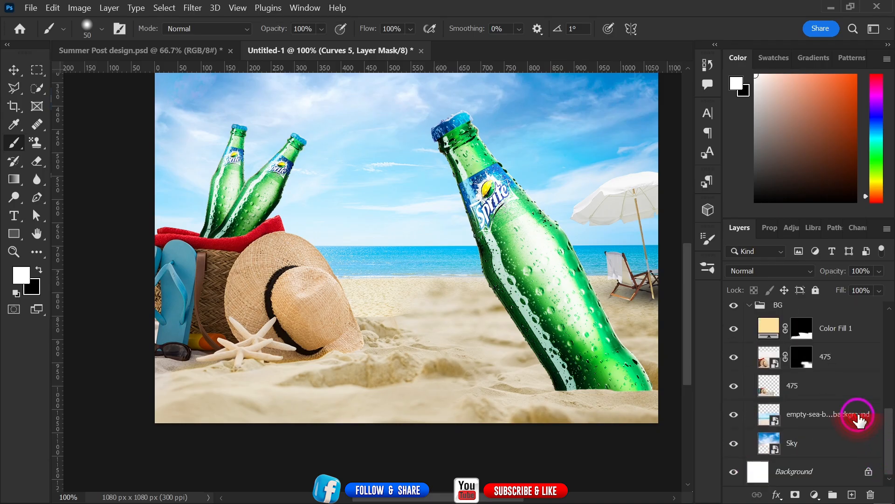
pyautogui.click(826, 396)
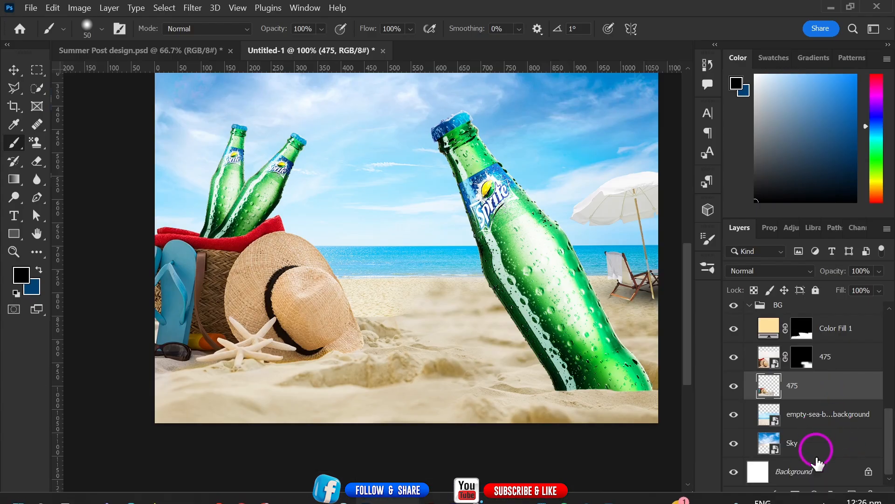
pyautogui.click(815, 496)
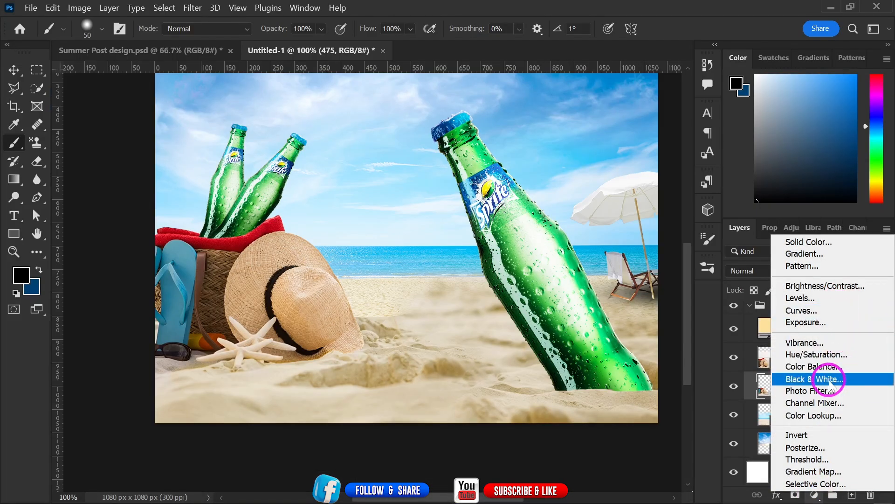
pyautogui.click(820, 311)
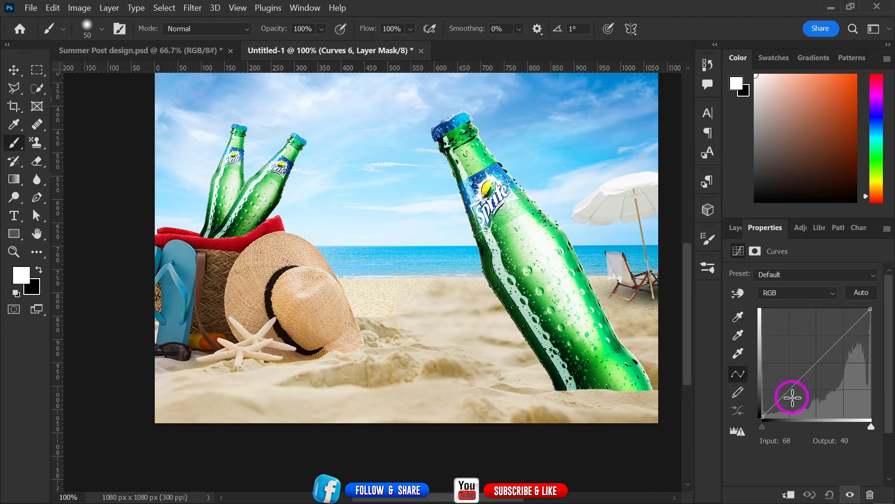
pyautogui.moveTo(792, 397)
pyautogui.mouseDown()
pyautogui.moveTo(793, 390)
pyautogui.moveTo(804, 398)
pyautogui.mouseUp()
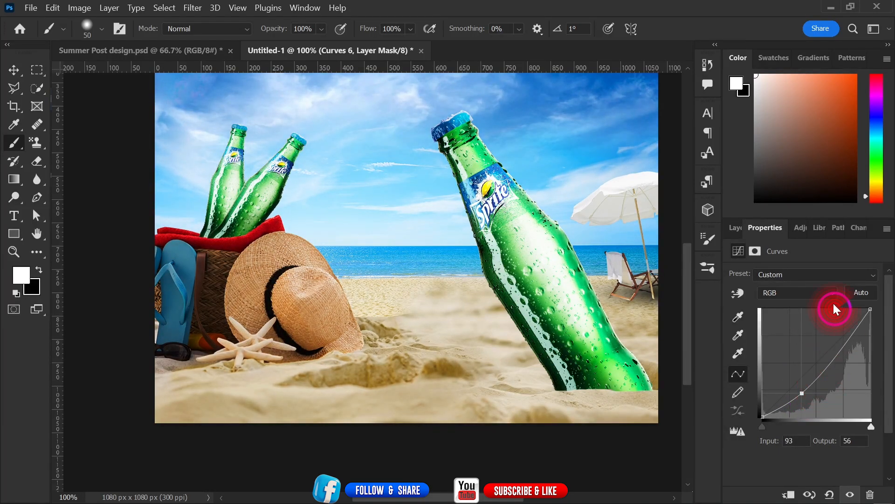
# Step: Clip Curves 6 to the 475 layer below it and invert its layer mask to black
pyautogui.click(737, 227)
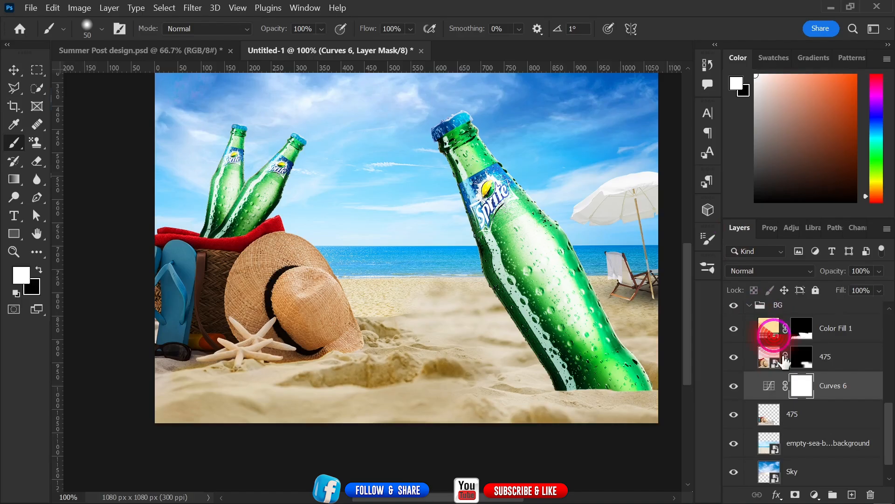
pyautogui.rightClick(832, 386)
pyautogui.click(738, 303)
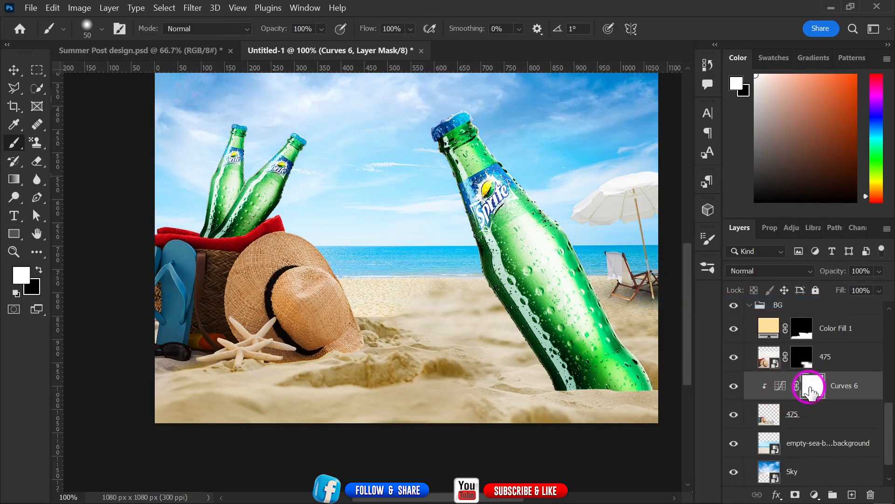
pyautogui.hotkey('ctrl', 'i')
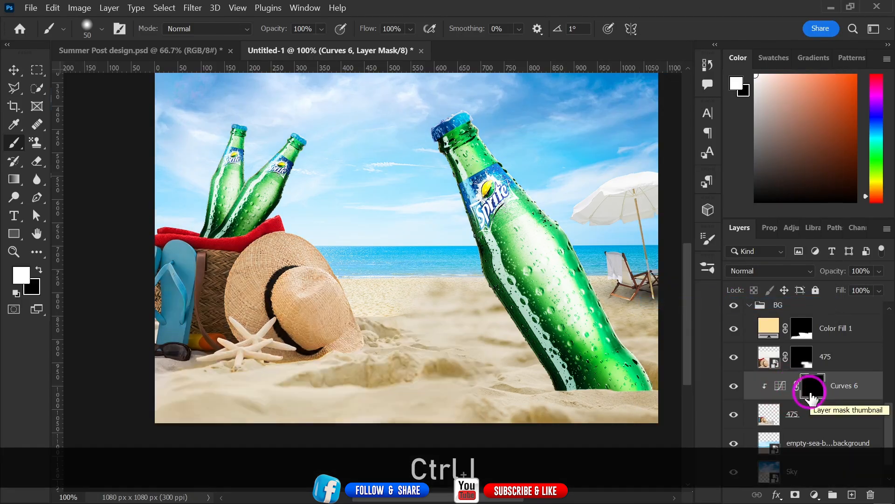
# Step: Set the brush to 245 px with 69% flow and paint white on the Curves 6 mask to shade the bag, flip-flops and sunglasses
pyautogui.rightClick(206, 314)
pyautogui.click(399, 45)
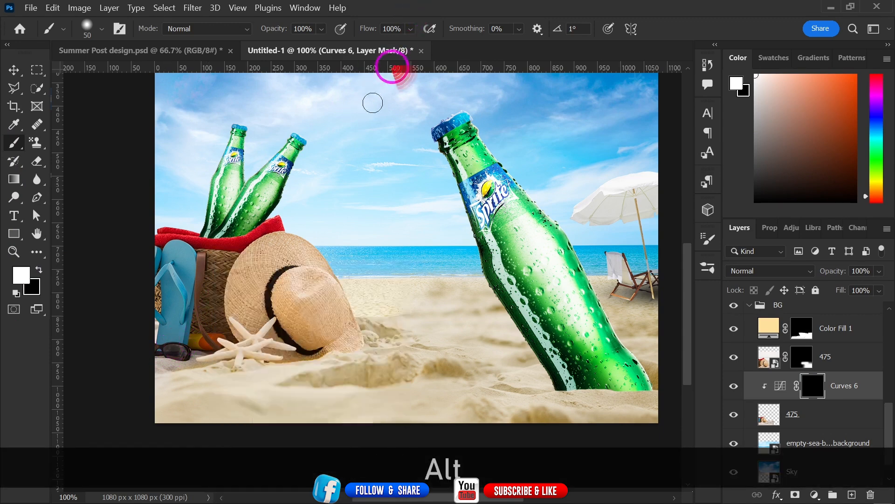
pyautogui.moveTo(243, 274); pyautogui.dragTo(312, 253)
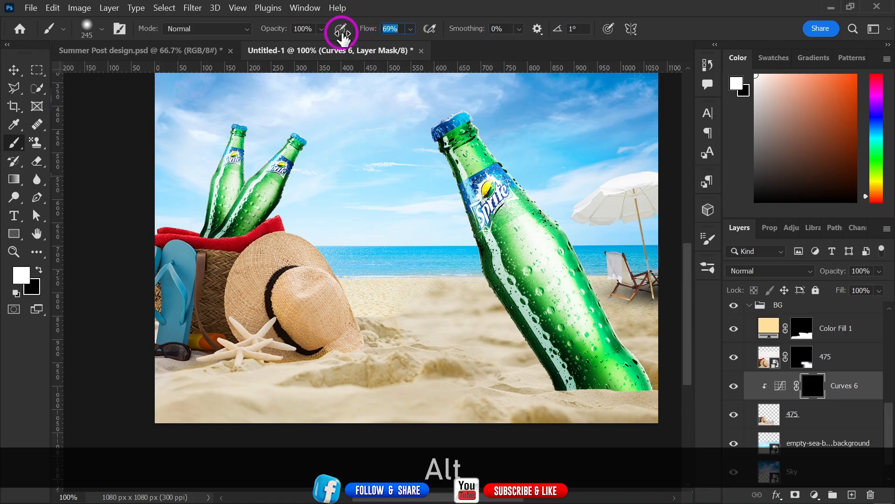
pyautogui.moveTo(204, 307)
pyautogui.mouseDown()
pyautogui.moveTo(135, 322)
pyautogui.moveTo(158, 277)
pyautogui.moveTo(135, 347)
pyautogui.moveTo(175, 313)
pyautogui.moveTo(204, 326)
pyautogui.moveTo(124, 380)
pyautogui.moveTo(154, 327)
pyautogui.moveTo(120, 339)
pyautogui.mouseUp()
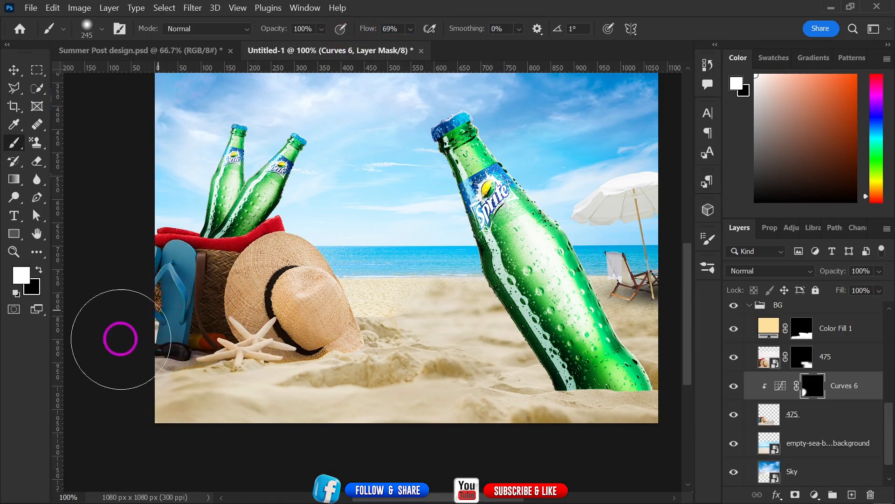
# Step: Collapse the BG group and add a new empty layer directly beneath the large bottle's layer, above the beach chair layer
pyautogui.click(21, 74)
pyautogui.moveTo(590, 448)
pyautogui.mouseDown()
pyautogui.moveTo(487, 357)
pyautogui.moveTo(441, 429)
pyautogui.moveTo(427, 476)
pyautogui.moveTo(439, 489)
pyautogui.mouseUp()
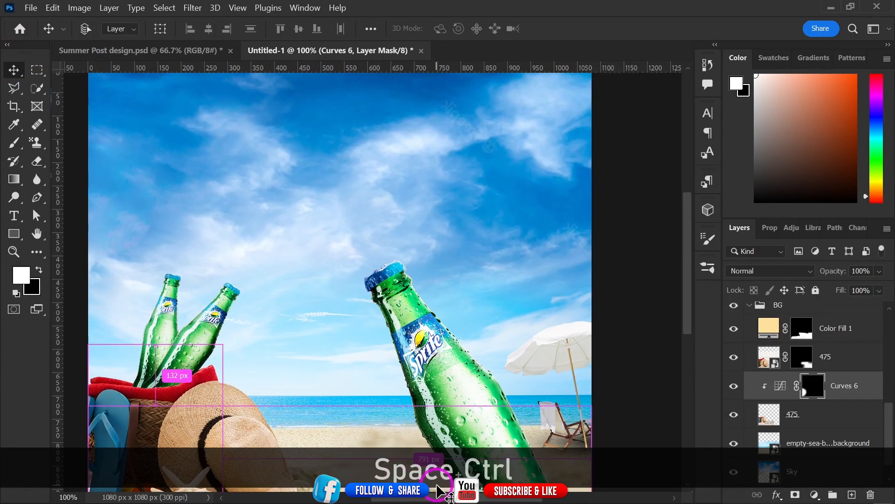
pyautogui.hotkey('ctrl', '-')
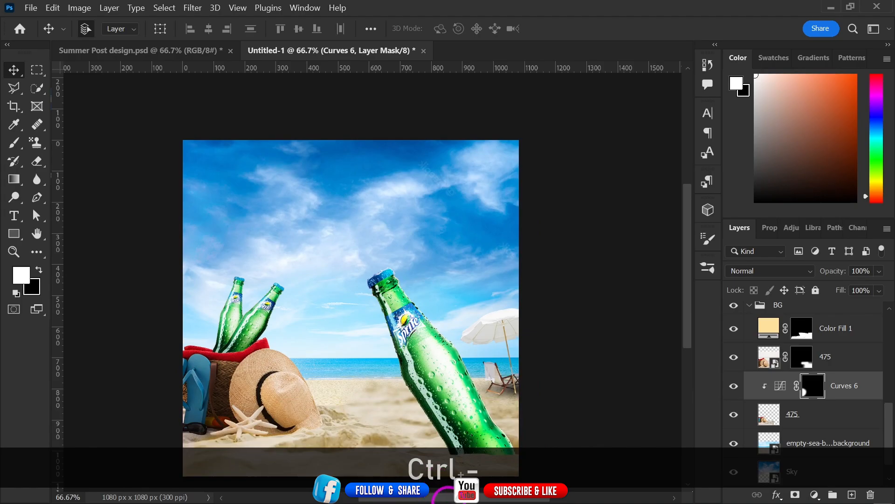
pyautogui.moveTo(418, 320); pyautogui.dragTo(402, 247)
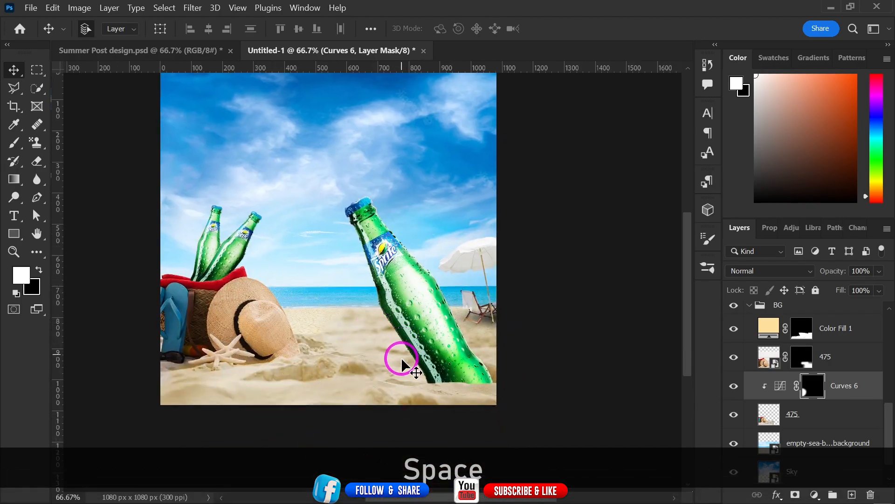
pyautogui.hotkey('ctrl', '=')
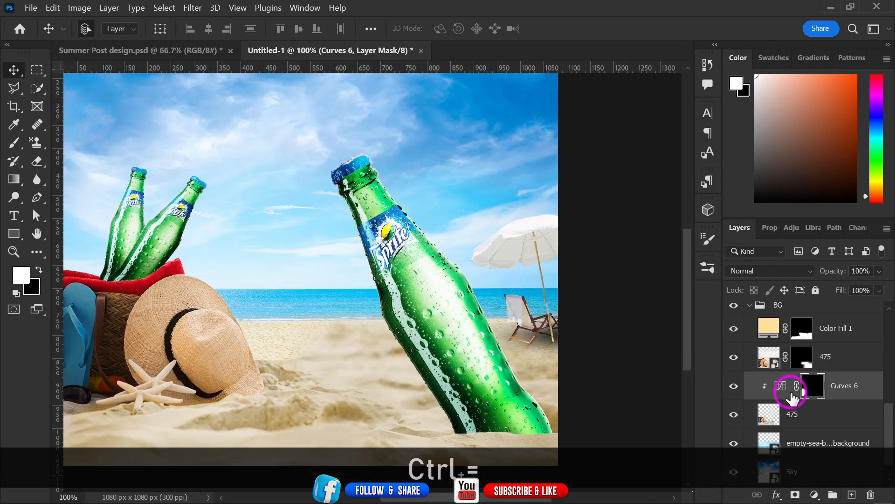
pyautogui.click(749, 306)
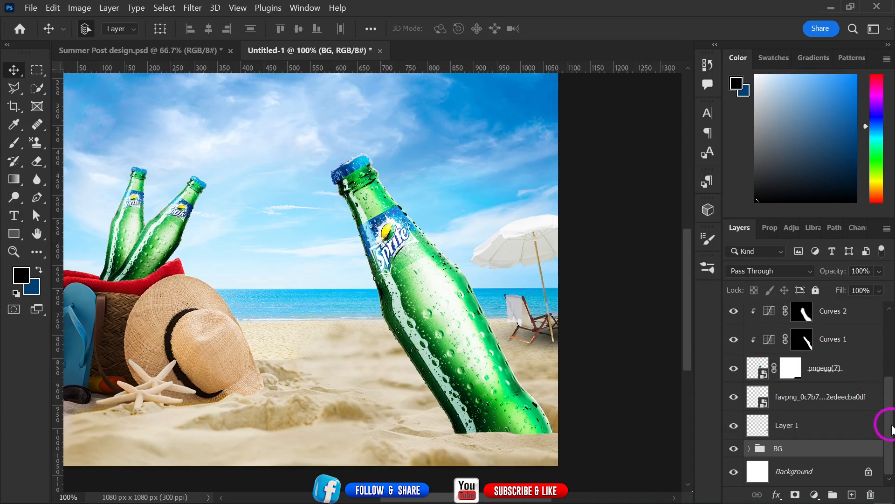
pyautogui.moveTo(891, 427); pyautogui.dragTo(890, 397)
pyautogui.click(455, 352)
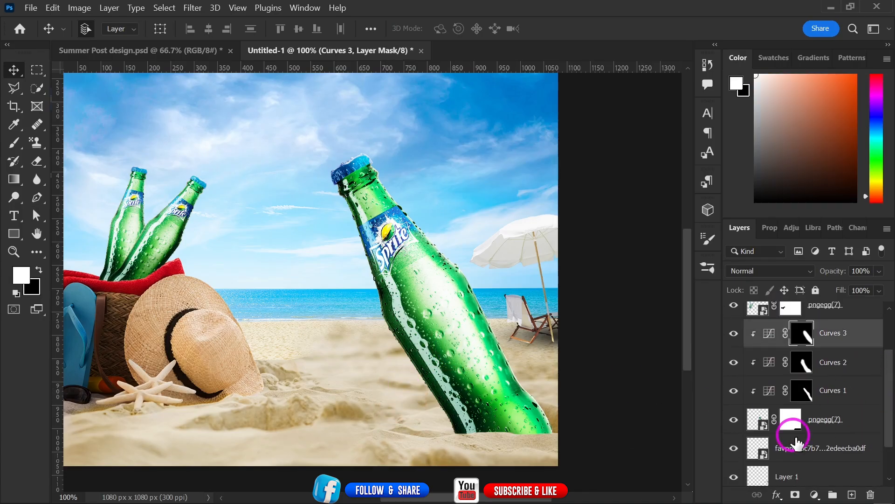
pyautogui.click(836, 434)
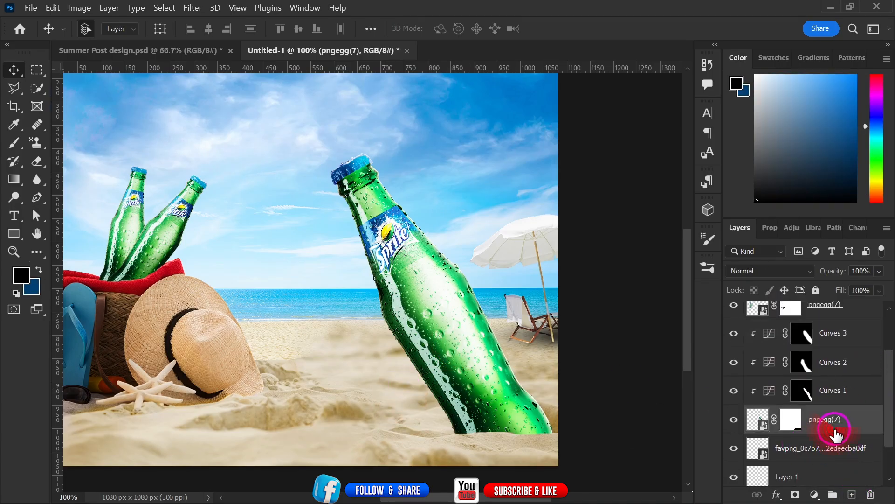
pyautogui.click(843, 462)
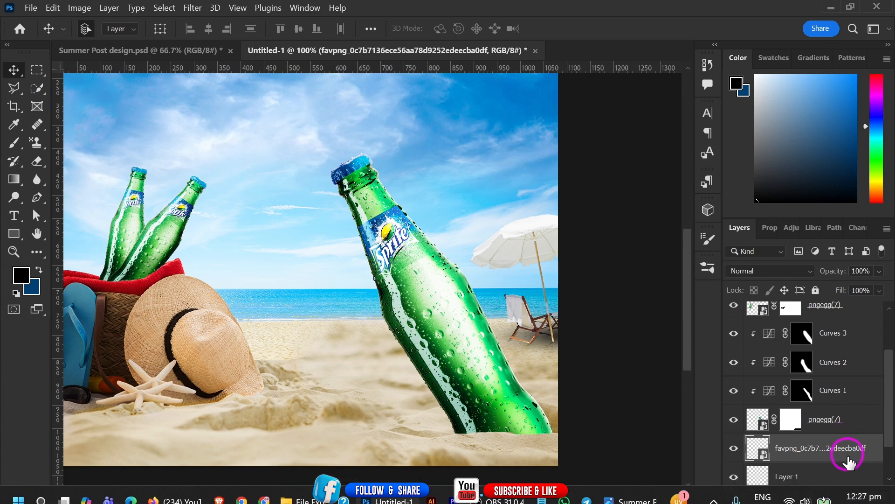
pyautogui.click(853, 495)
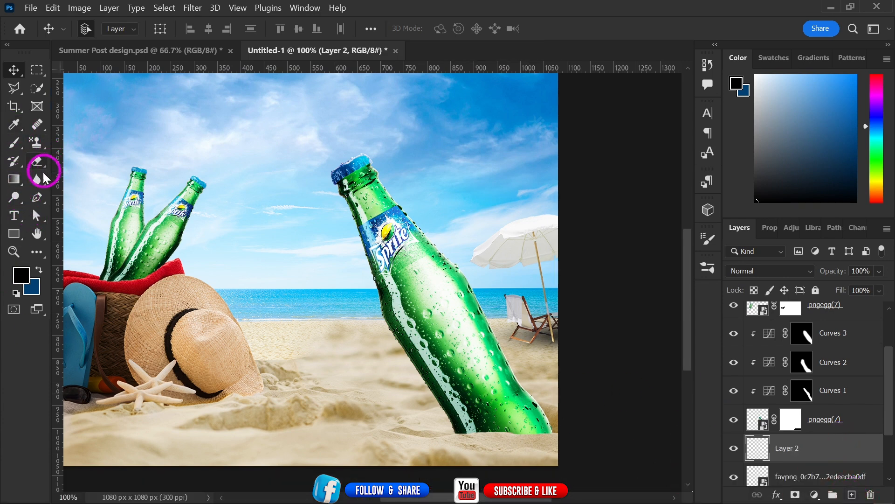
# Step: With the Pen tool in Shape mode, draw a black four-sided shadow about 435 x 174 px from the large bottle's base across the sand, nudging it slightly right
pyautogui.click(36, 200)
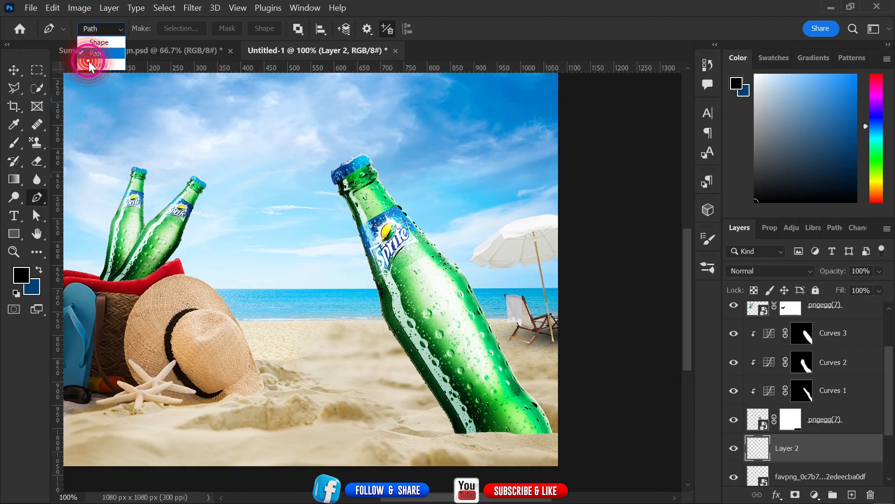
pyautogui.click(95, 43)
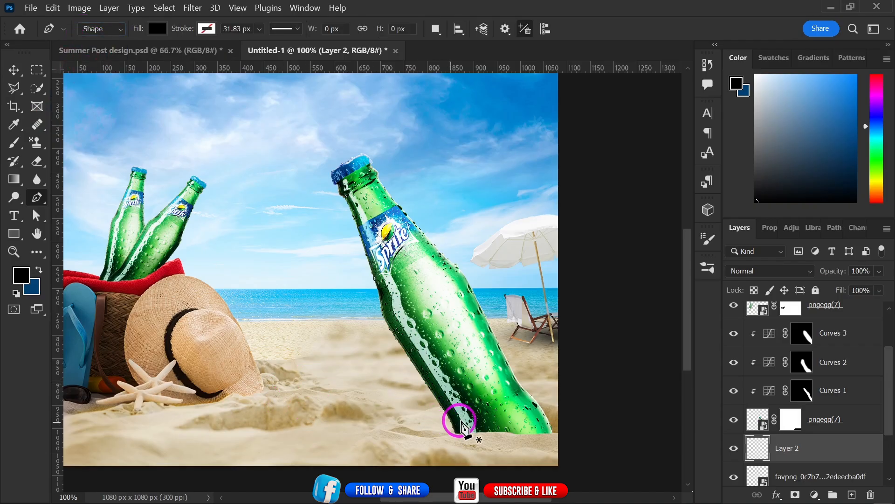
pyautogui.click(472, 409)
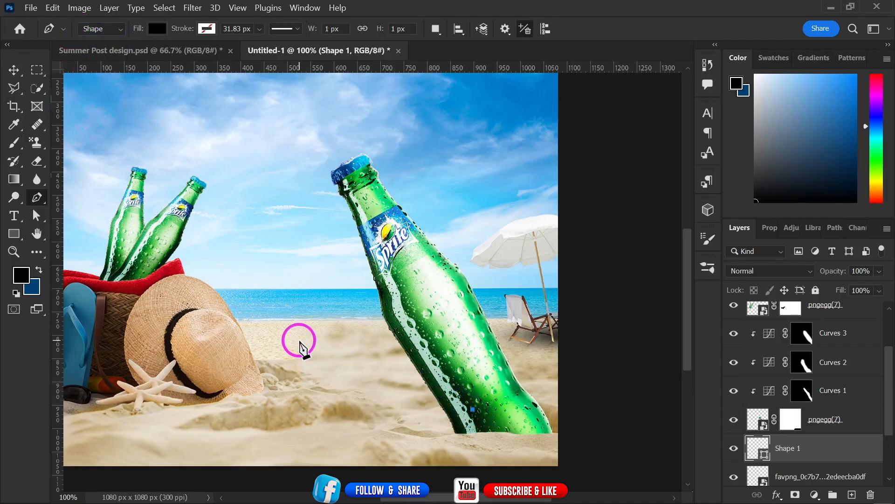
pyautogui.click(308, 351)
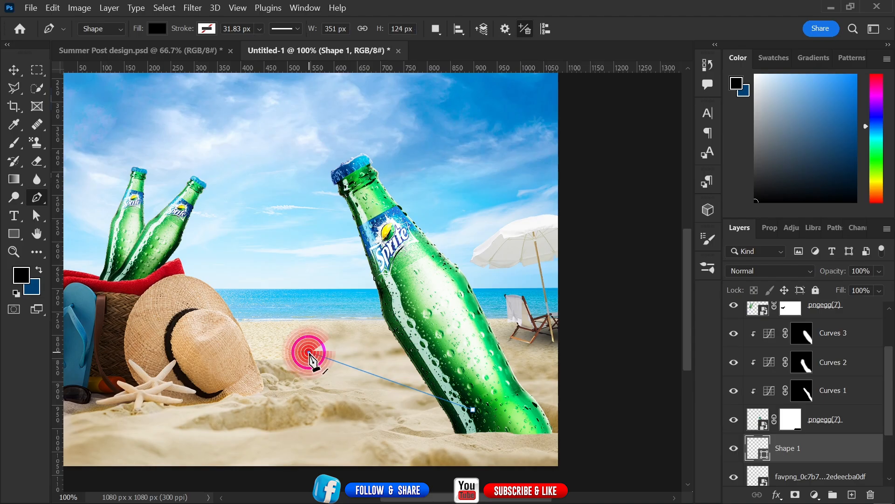
pyautogui.click(270, 400)
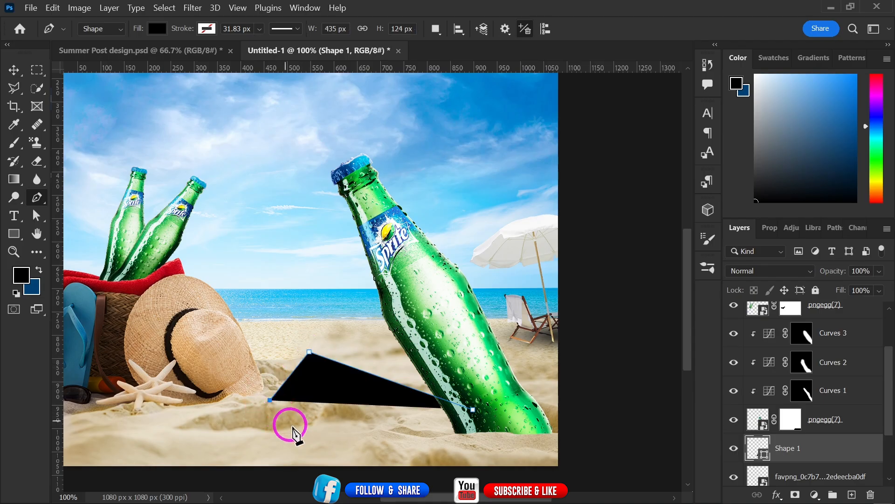
pyautogui.click(455, 433)
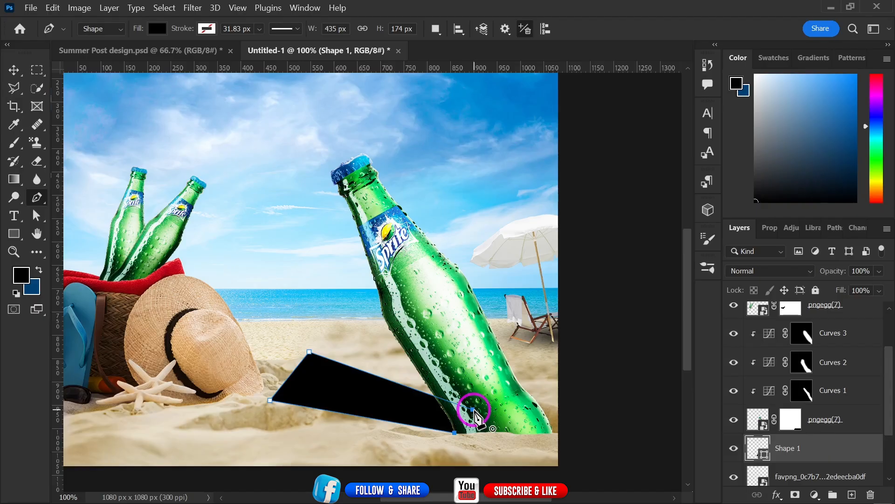
pyautogui.click(473, 410)
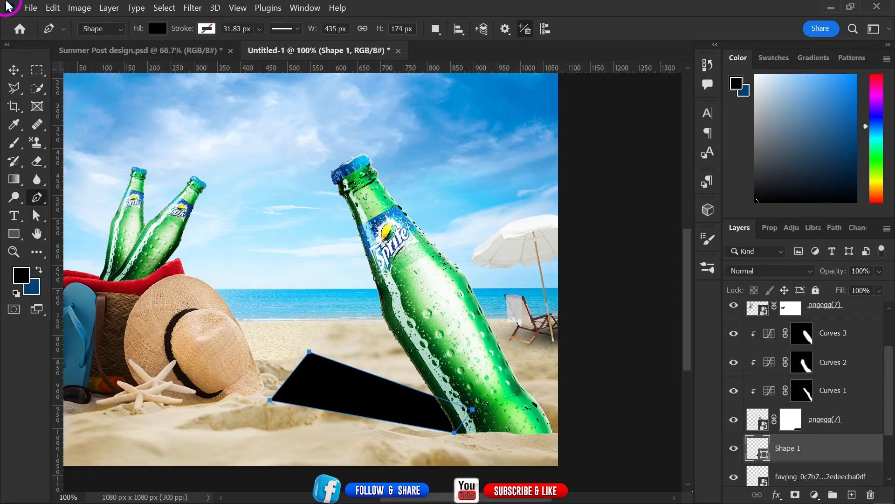
pyautogui.click(14, 70)
pyautogui.click(321, 391)
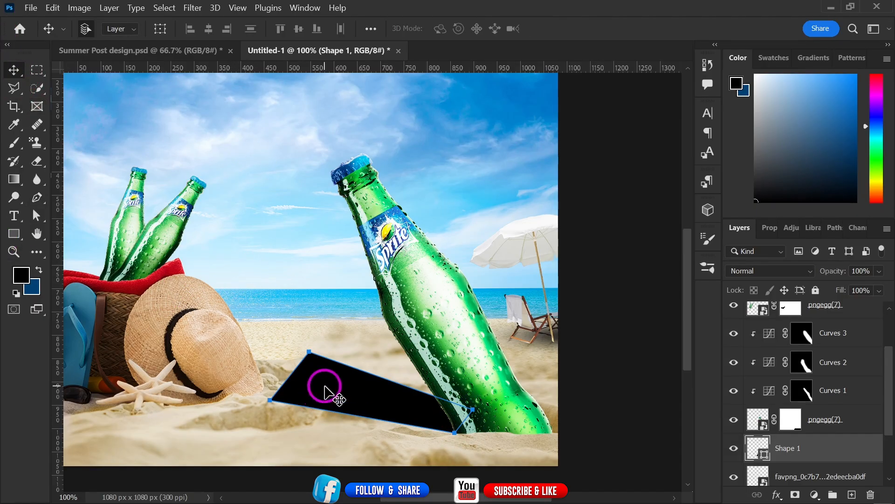
pyautogui.moveTo(329, 386)
pyautogui.mouseDown()
pyautogui.moveTo(332, 379)
pyautogui.moveTo(331, 386)
pyautogui.mouseUp()
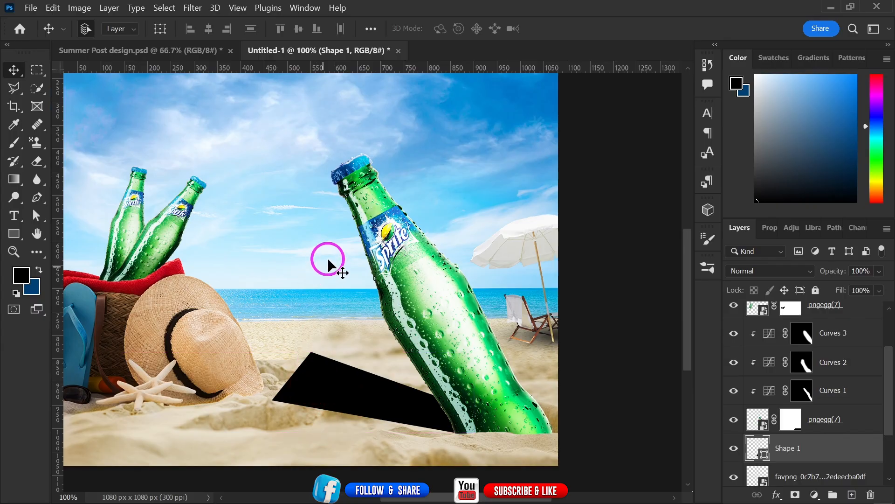
# Step: Convert the black shadow shape to a smart object and apply a Gaussian Blur with a 5.8-pixel radius
pyautogui.click(203, 12)
pyautogui.moveTo(231, 176)
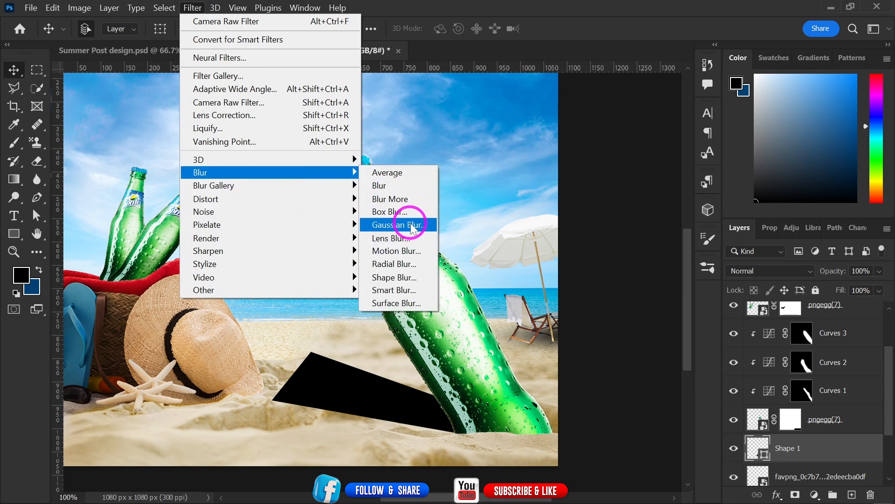
pyautogui.click(412, 227)
pyautogui.click(510, 214)
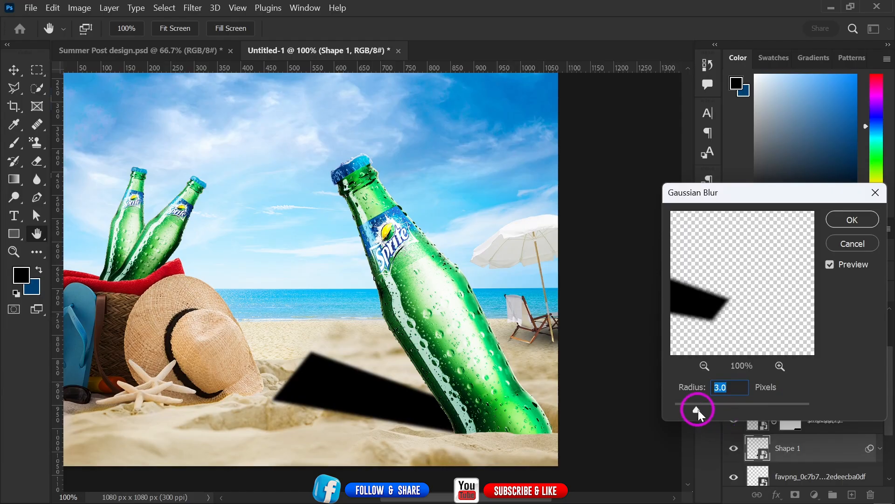
pyautogui.moveTo(705, 410); pyautogui.dragTo(714, 411)
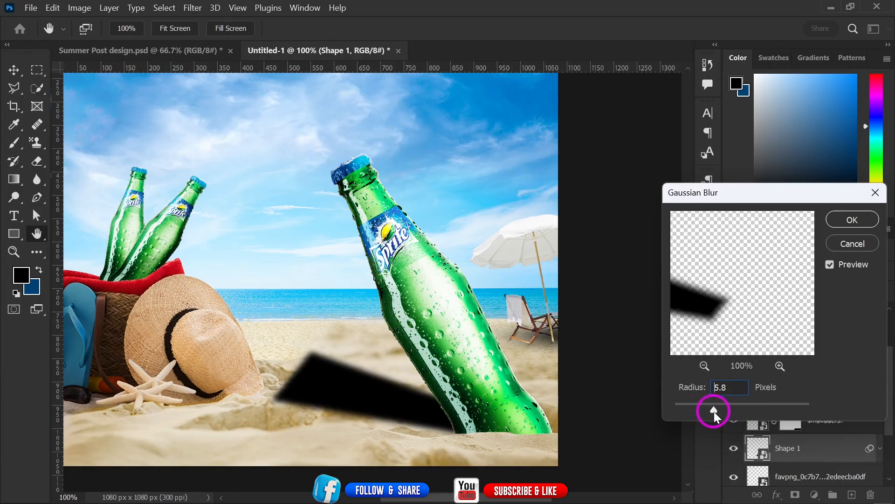
pyautogui.click(851, 221)
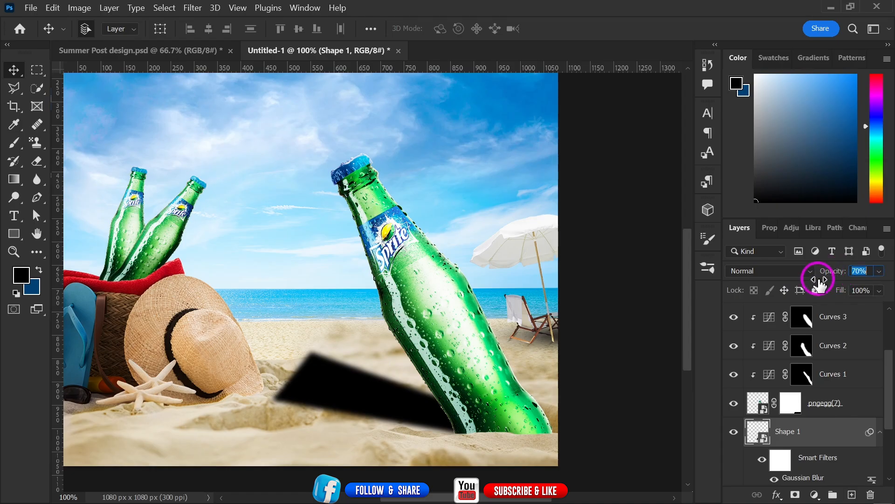
# Step: Lower the large bottle's shadow layer to 39% opacity and rasterize its smart object so it can be erased
pyautogui.moveTo(819, 280); pyautogui.dragTo(823, 276)
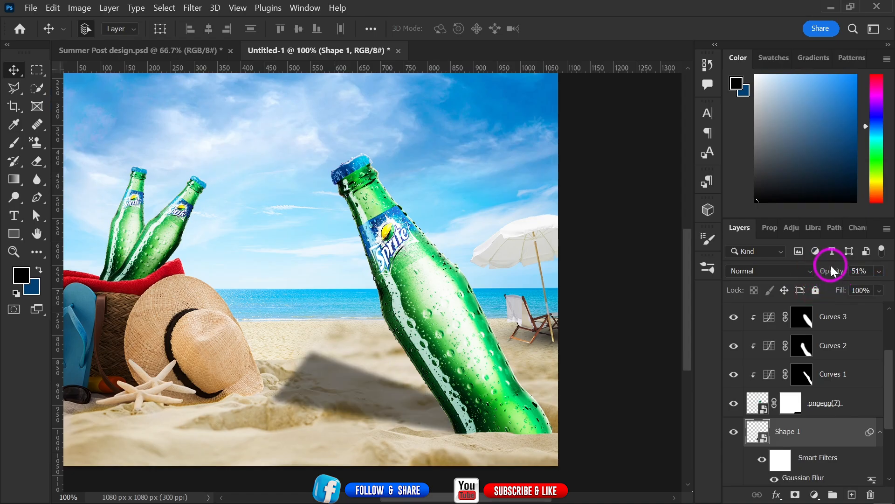
pyautogui.moveTo(827, 277); pyautogui.dragTo(826, 277)
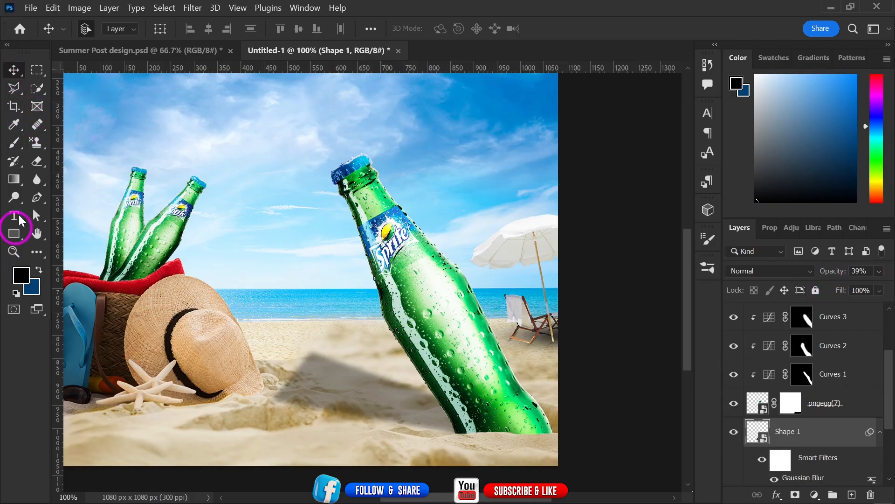
pyautogui.click(45, 159)
pyautogui.click(347, 370)
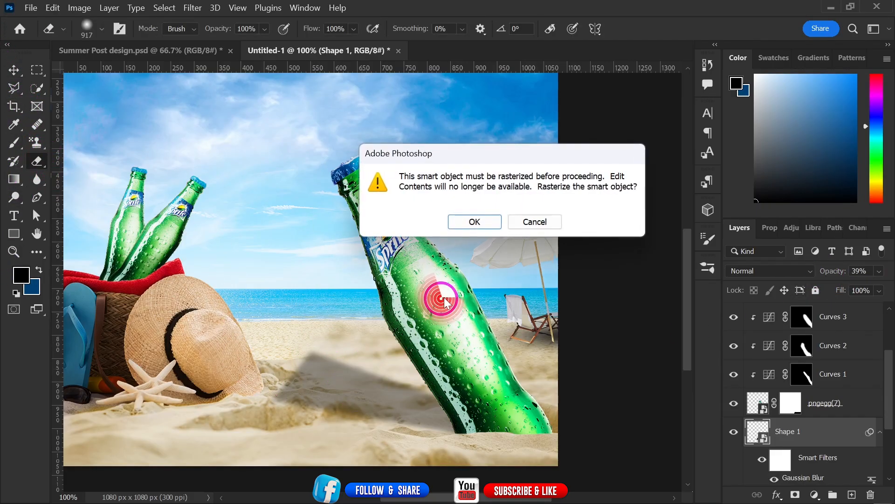
pyautogui.click(459, 220)
# Step: Set the Eraser to 60% flow and softly fade the far end of the bottle's shadow with a tip of about 191 px
pyautogui.moveTo(314, 312)
pyautogui.mouseDown()
pyautogui.moveTo(69, 362)
pyautogui.moveTo(5, 361)
pyautogui.mouseUp()
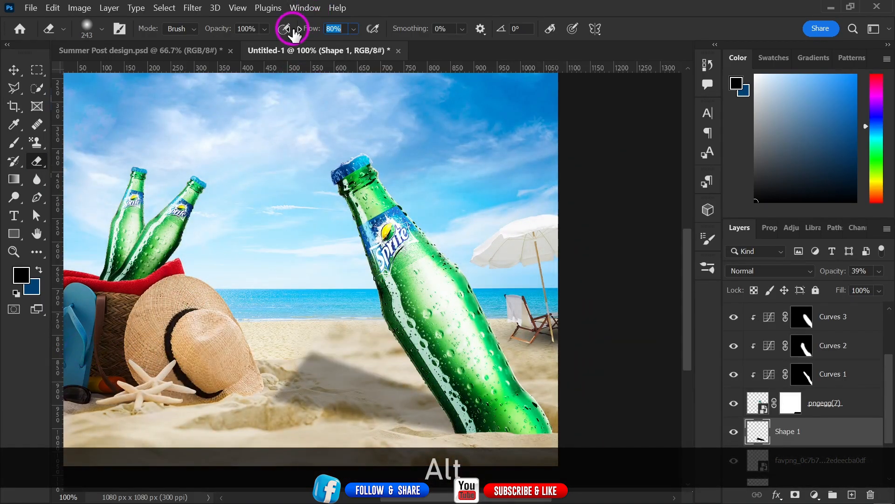
pyautogui.moveTo(285, 31); pyautogui.dragTo(279, 32)
pyautogui.moveTo(334, 349); pyautogui.dragTo(277, 379)
pyautogui.moveTo(322, 304)
pyautogui.mouseDown()
pyautogui.moveTo(323, 343)
pyautogui.moveTo(287, 358)
pyautogui.moveTo(282, 395)
pyautogui.mouseUp()
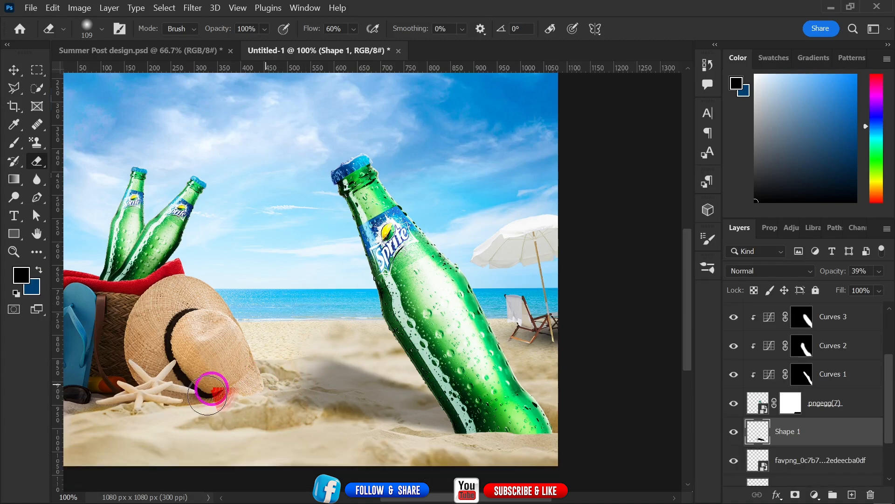
pyautogui.hotkey('ctrl', 'z')
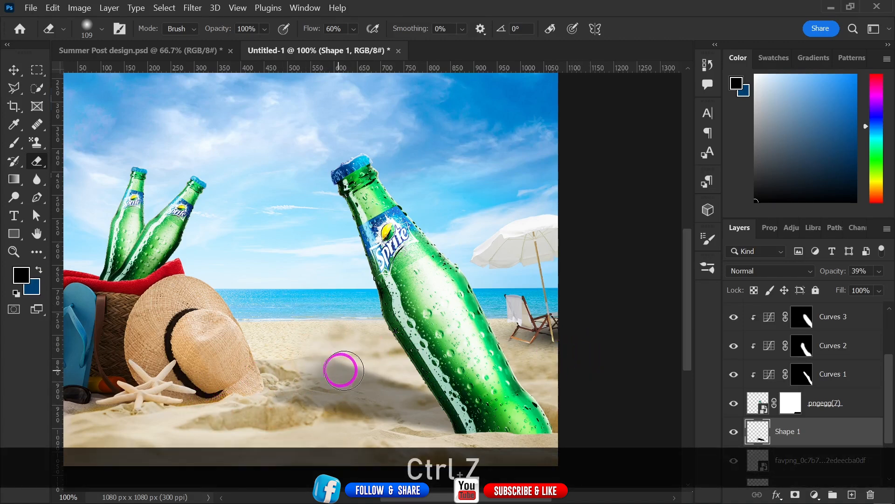
pyautogui.hotkey('ctrl', 'z')
pyautogui.hotkey('ctrl', 'z')
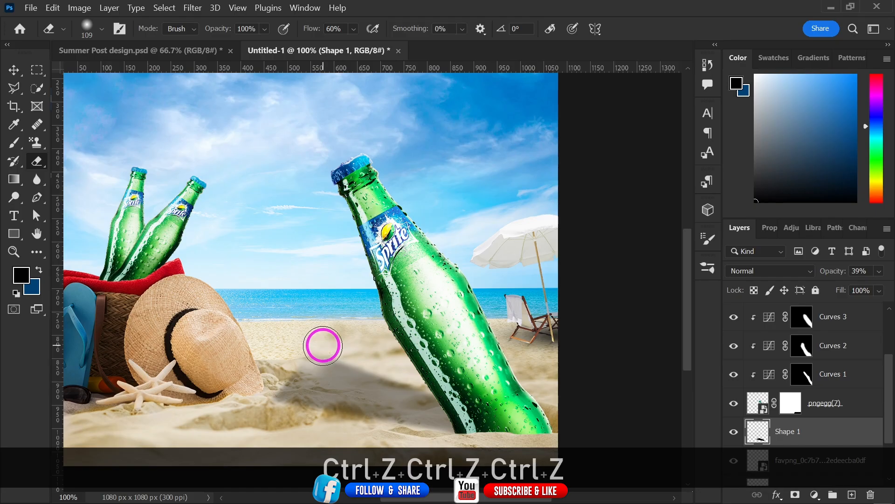
pyautogui.moveTo(313, 346)
pyautogui.mouseDown()
pyautogui.moveTo(352, 345)
pyautogui.moveTo(283, 371)
pyautogui.mouseUp()
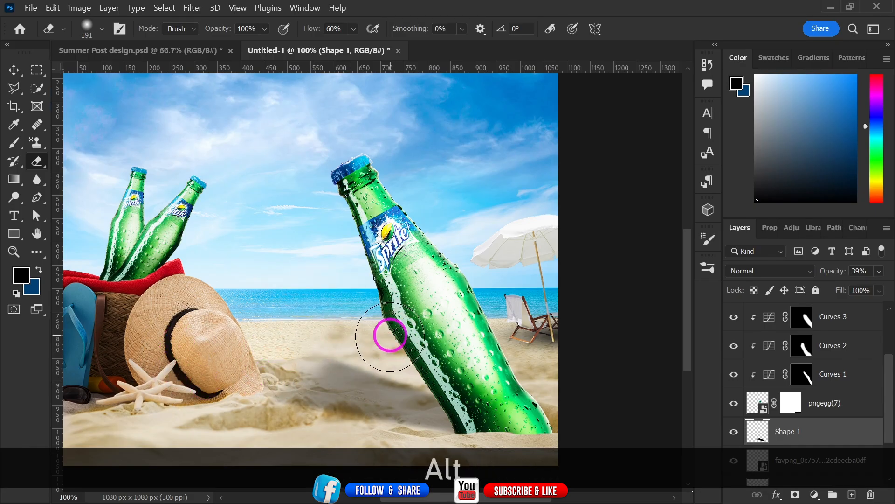
pyautogui.moveTo(355, 311); pyautogui.dragTo(371, 347)
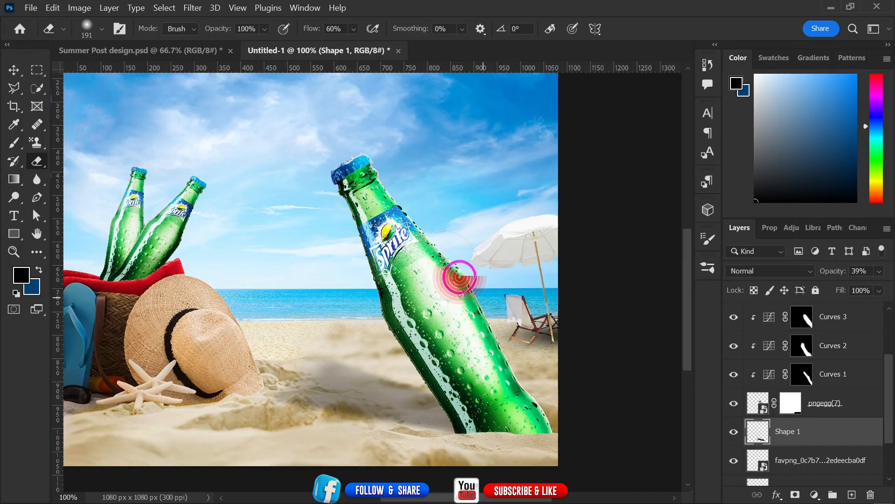
pyautogui.click(11, 73)
pyautogui.click(416, 325)
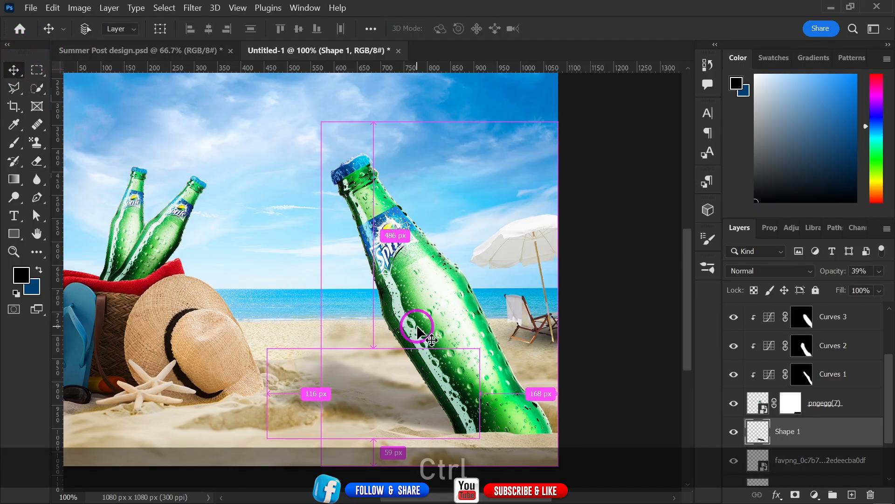
# Step: Add a new empty layer at the top of the layer stack, above Curves 5
pyautogui.hotkey('ctrl', '-')
pyautogui.press('space')
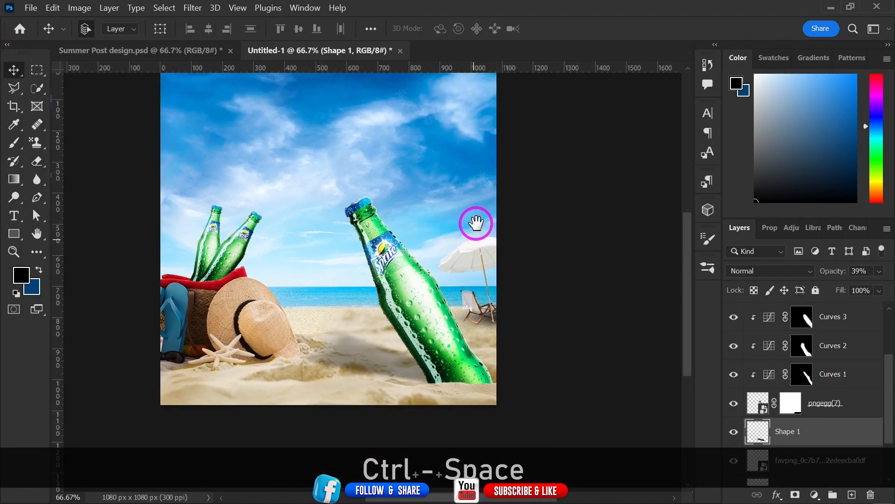
pyautogui.moveTo(476, 220); pyautogui.dragTo(465, 265)
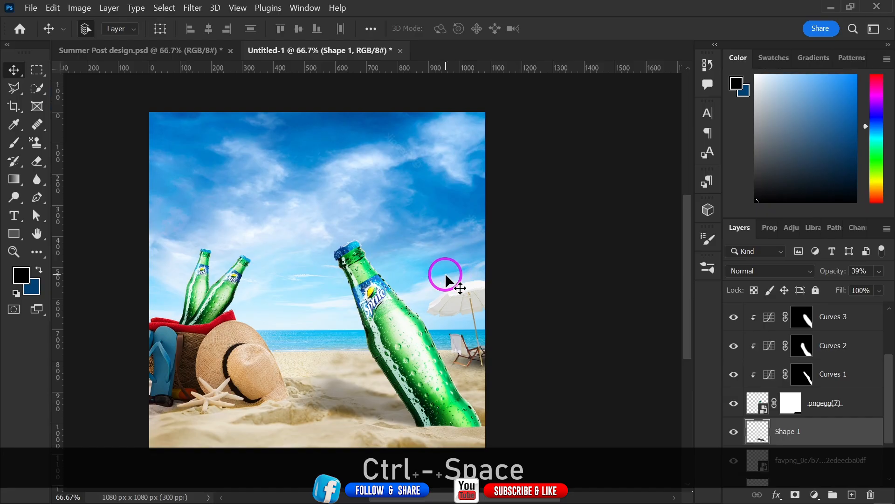
pyautogui.click(878, 427)
pyautogui.moveTo(892, 393); pyautogui.dragTo(891, 273)
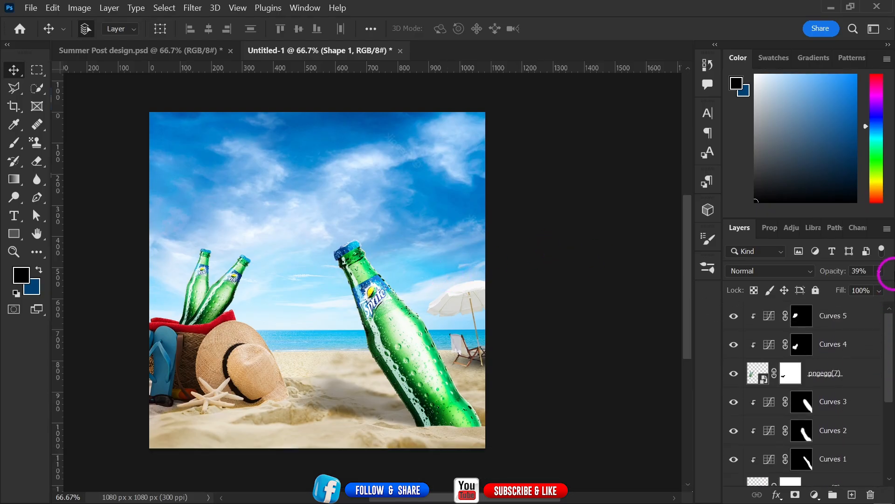
pyautogui.click(849, 316)
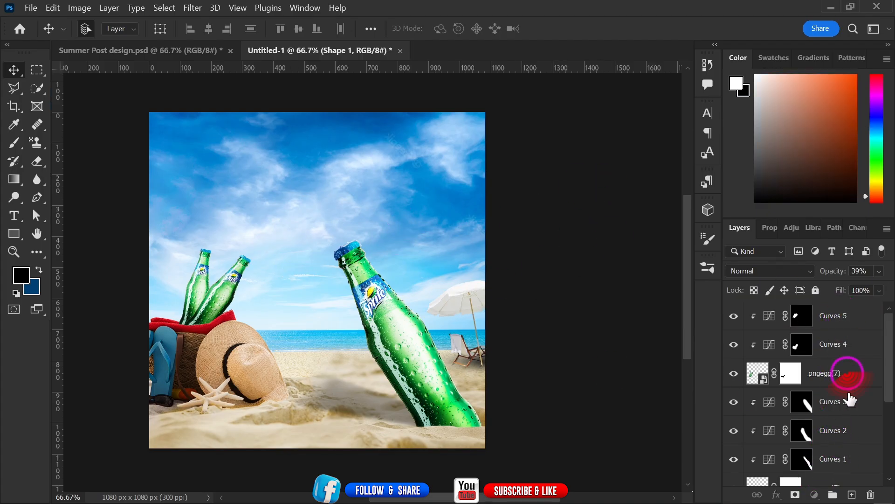
pyautogui.click(851, 494)
# Step: Choose the Brush tool and set the foreground color to a light, warm orange-yellow for the sunlight
pyautogui.click(12, 172)
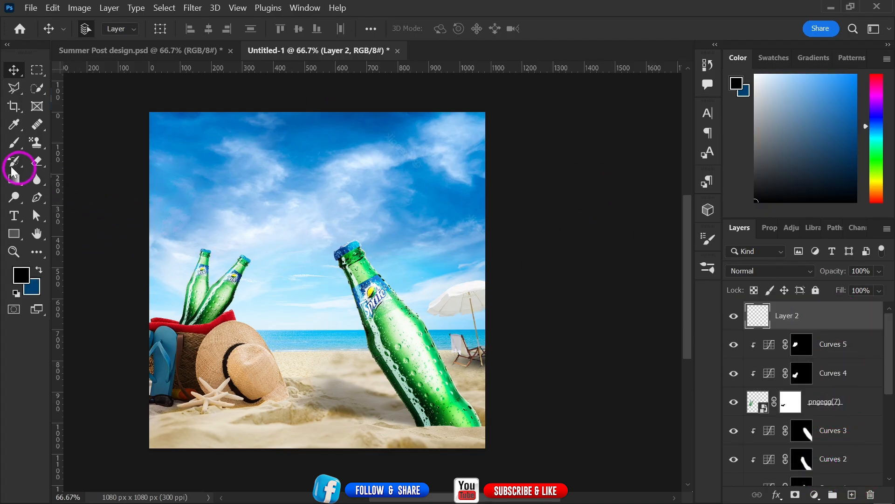
pyautogui.click(14, 144)
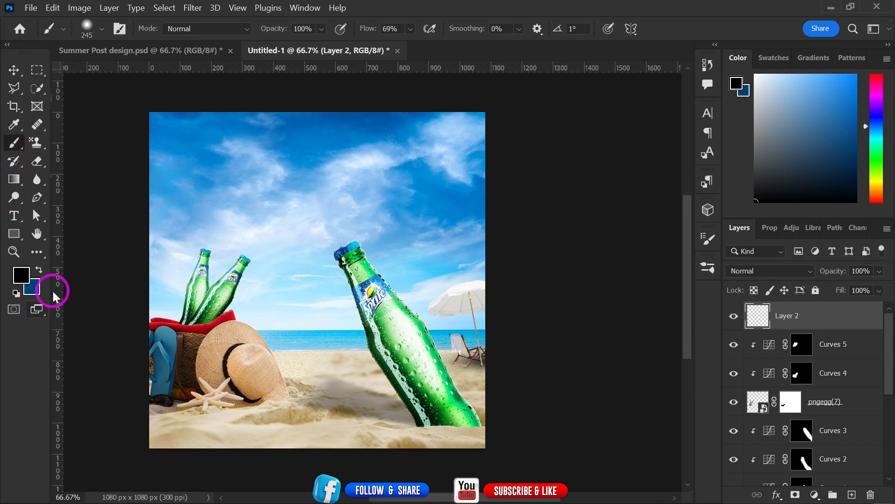
pyautogui.click(15, 277)
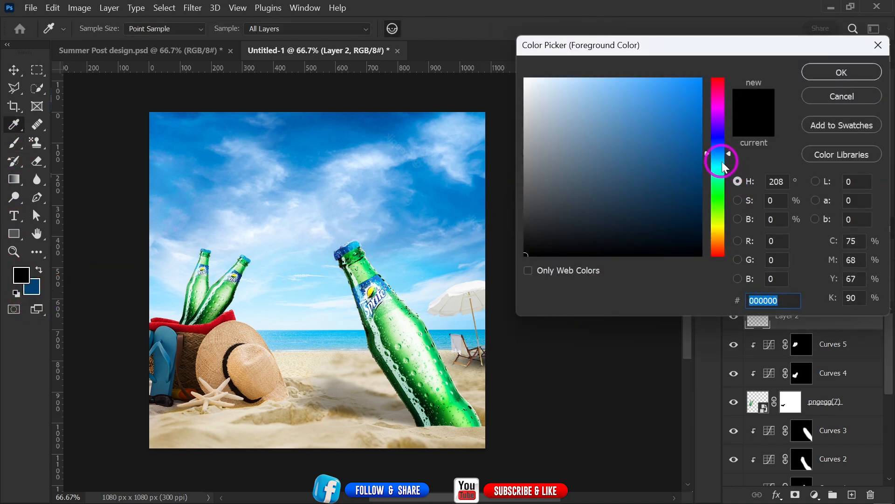
pyautogui.moveTo(722, 161); pyautogui.dragTo(712, 226)
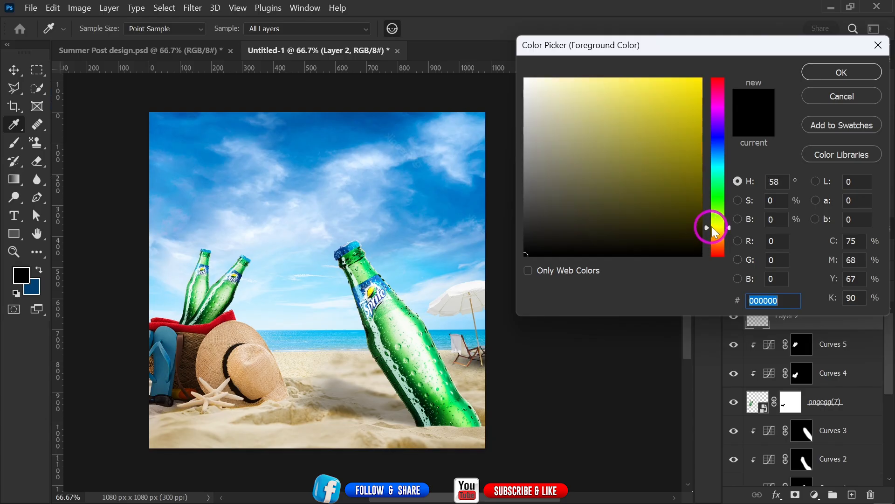
pyautogui.moveTo(659, 156)
pyautogui.mouseDown()
pyautogui.moveTo(647, 20)
pyautogui.moveTo(663, 56)
pyautogui.mouseUp()
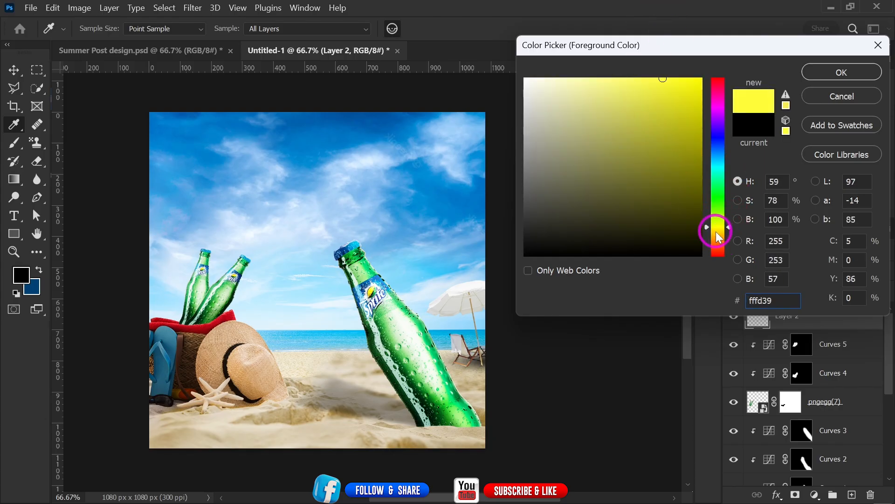
pyautogui.moveTo(716, 232); pyautogui.dragTo(715, 234)
pyautogui.moveTo(614, 111); pyautogui.dragTo(610, 90)
pyautogui.click(832, 71)
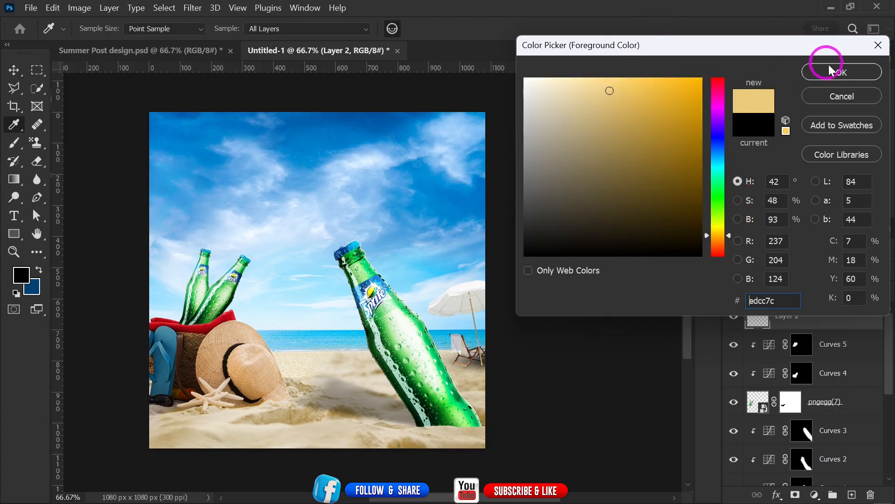
pyautogui.click(862, 77)
# Step: Select the streaked light-ray brush preset listed just after preset 6
pyautogui.rightClick(360, 201)
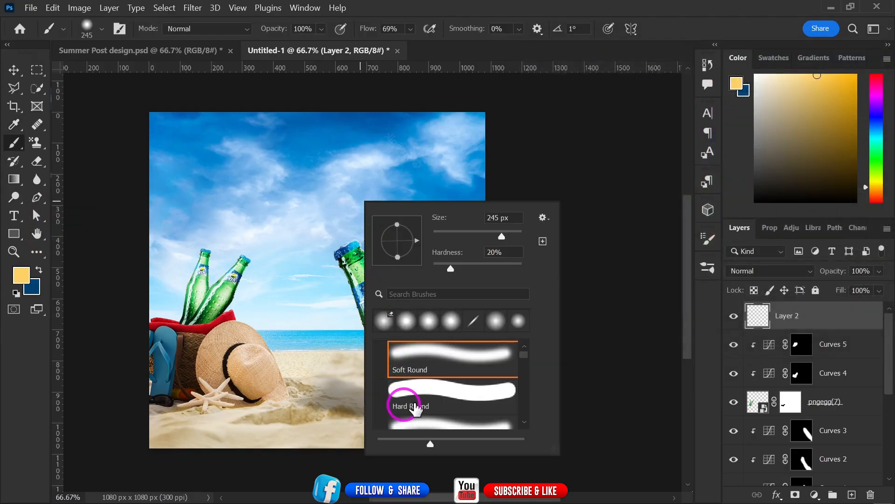
pyautogui.scroll(-3, 526, 356)
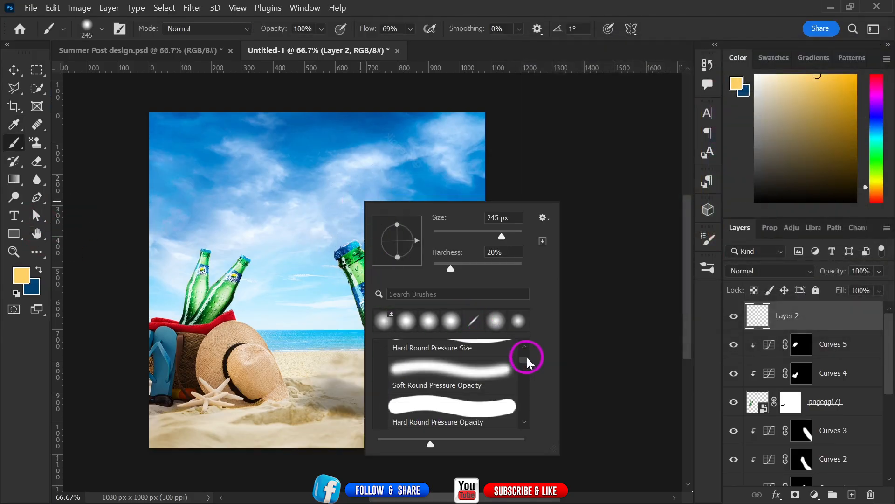
pyautogui.scroll(4, 524, 342)
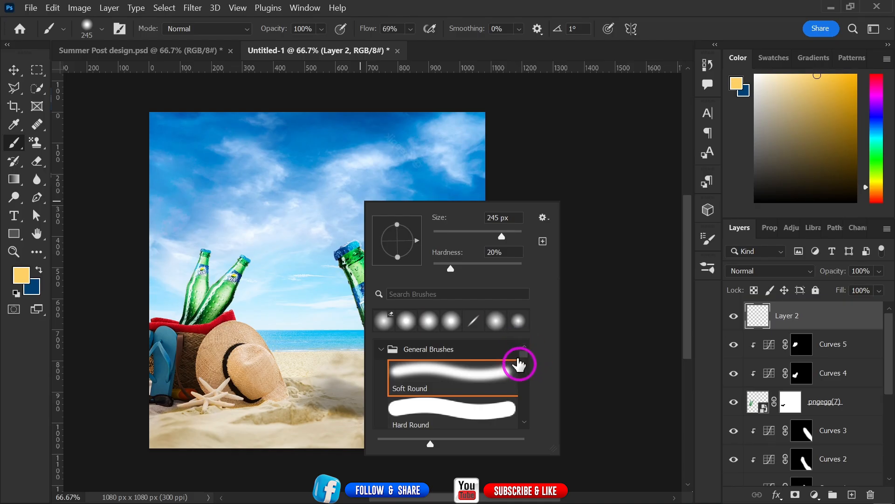
pyautogui.moveTo(518, 359); pyautogui.dragTo(522, 402)
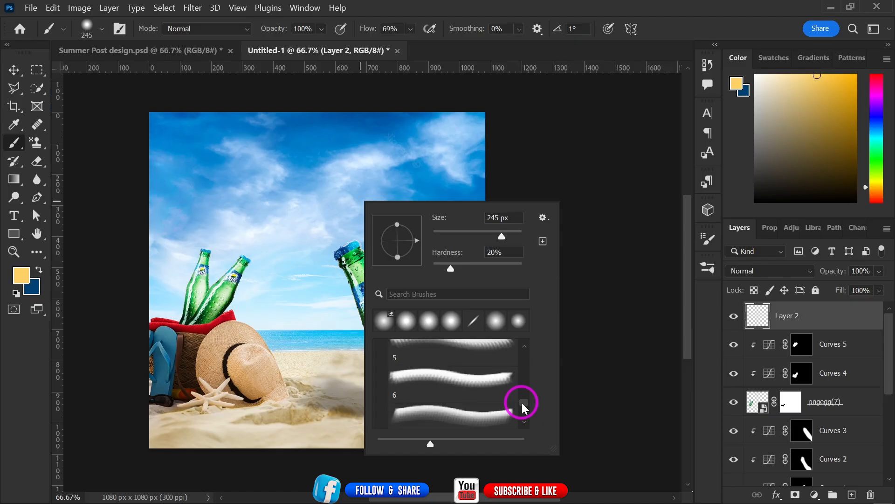
pyautogui.click(419, 426)
pyautogui.click(558, 8)
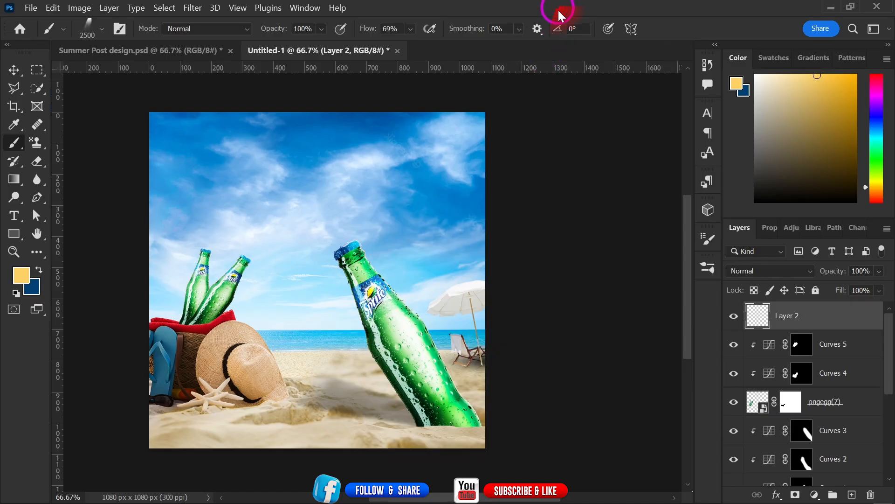
# Step: Set the ray brush to 1368 px at a -30° angle and stamp light rays over the upper-right sky on Layer 2
pyautogui.moveTo(323, 358)
pyautogui.mouseDown()
pyautogui.moveTo(277, 386)
pyautogui.moveTo(35, 421)
pyautogui.mouseUp()
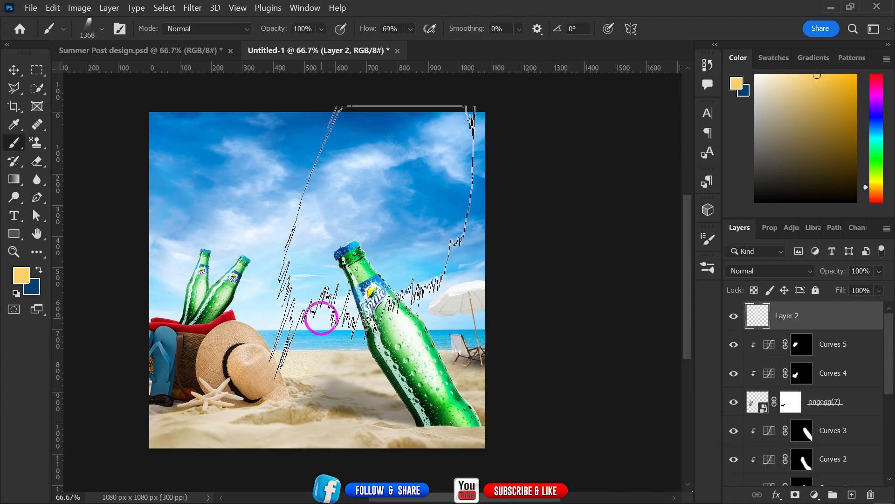
pyautogui.hotkey('shift', 'Right')
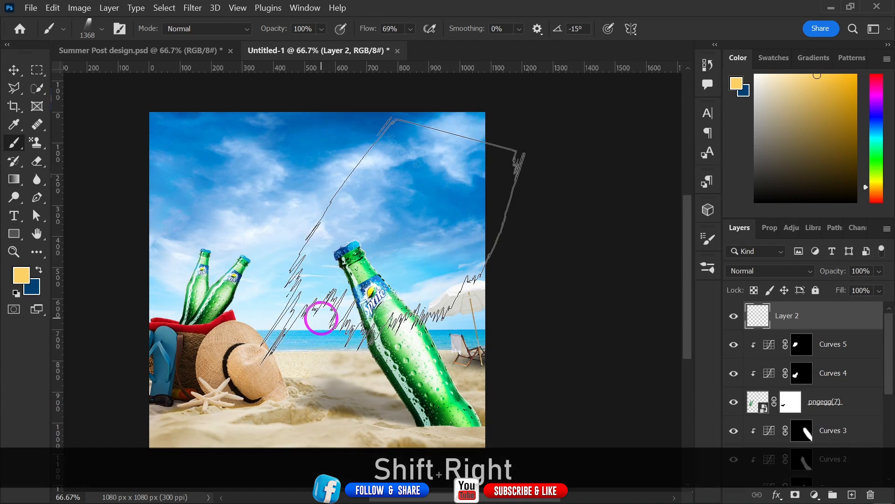
pyautogui.hotkey('shift', 'Right')
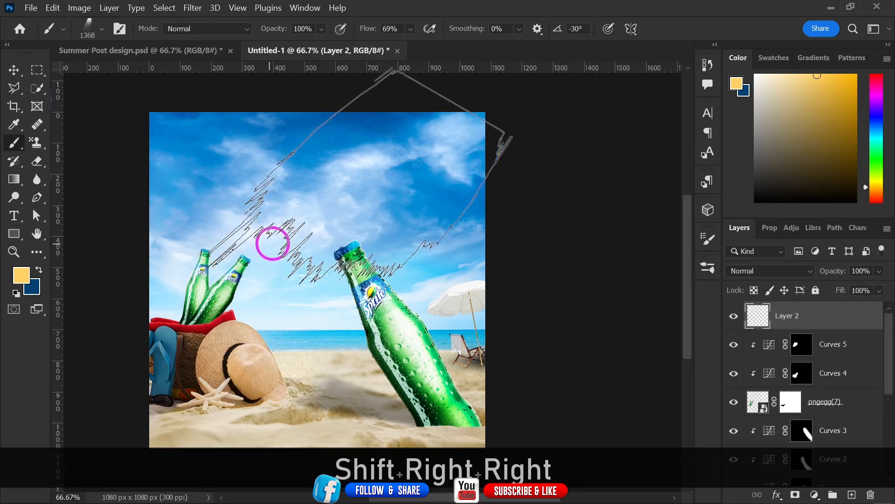
pyautogui.click(356, 254)
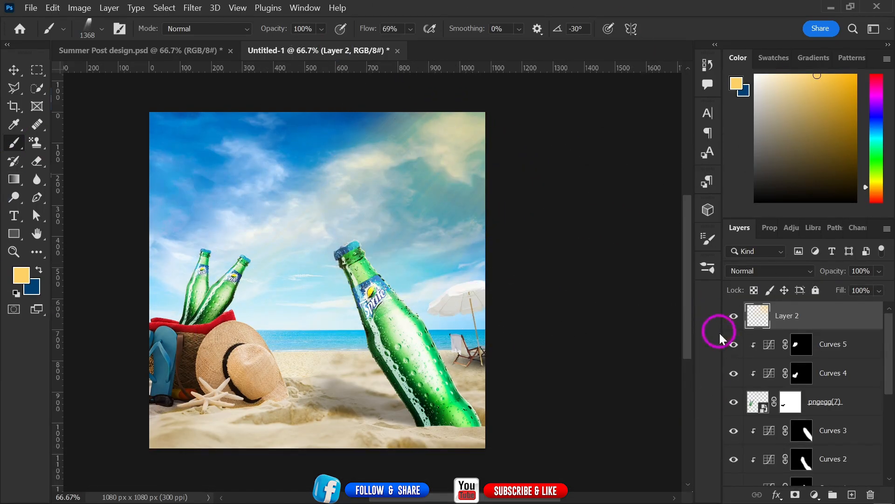
# Step: Change the light-ray layer's blend mode to Screen and return to the Move tool
pyautogui.click(795, 273)
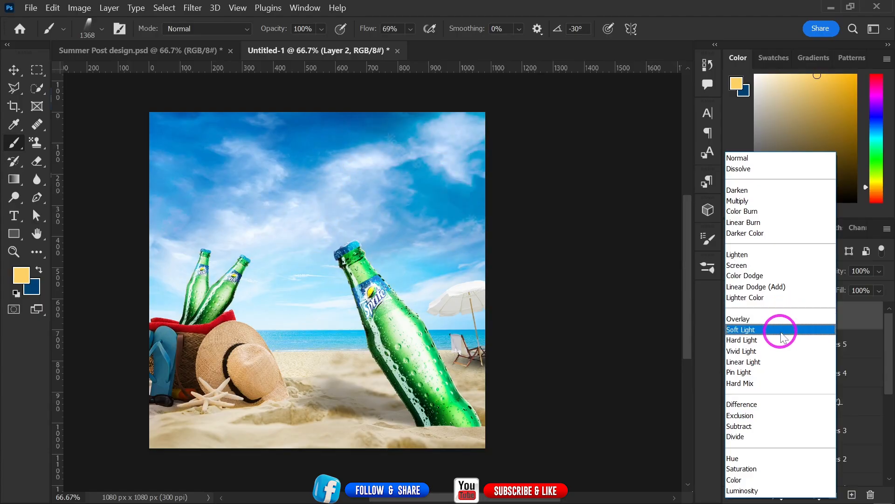
pyautogui.click(779, 271)
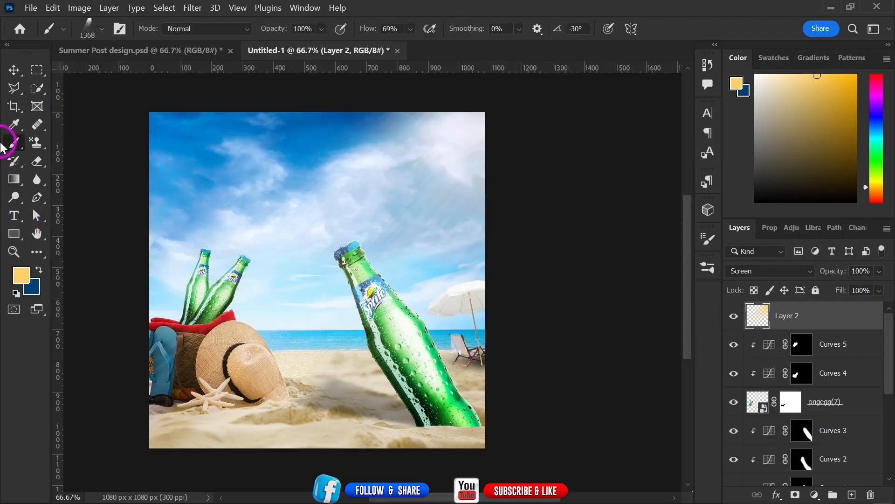
pyautogui.click(16, 75)
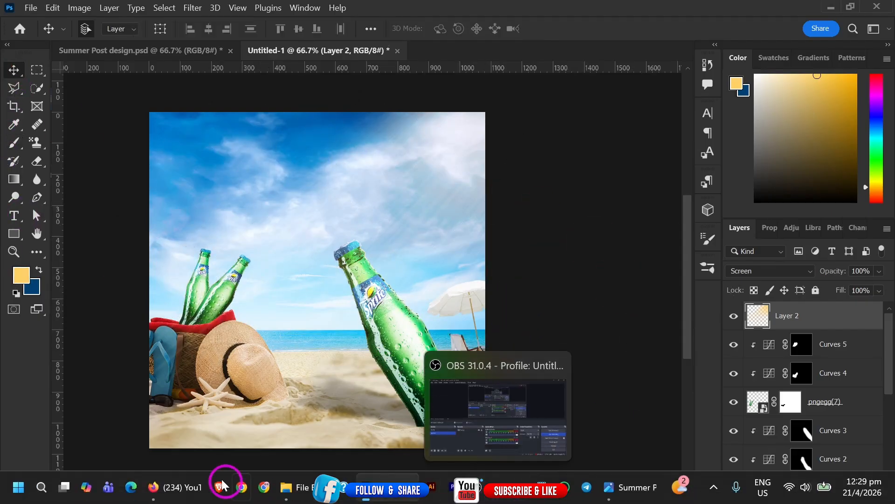
# Step: Place the birds silhouette PNG from File Explorer's Downloads folder at small size in the sky, just left of the large bottle
pyautogui.moveTo(289, 487)
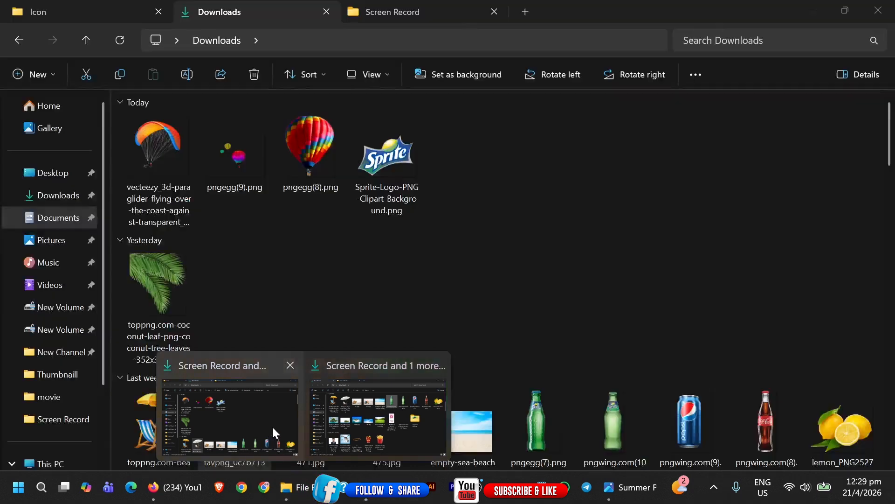
pyautogui.click(273, 426)
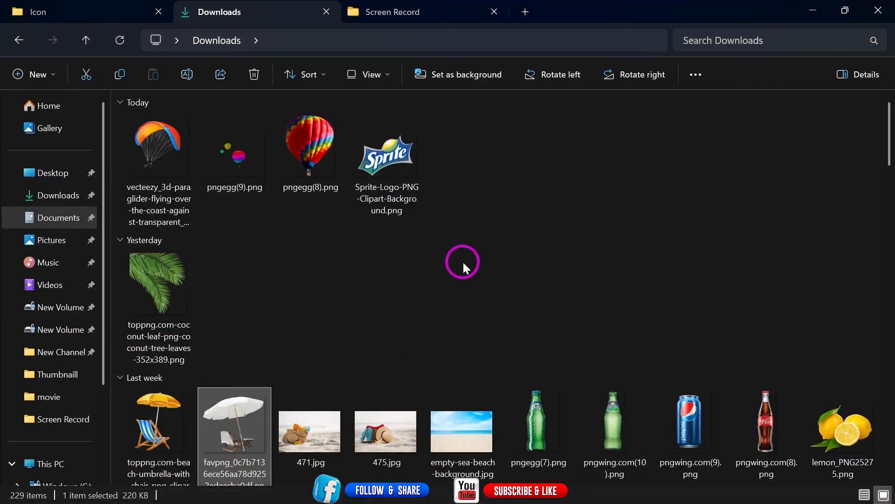
pyautogui.moveTo(886, 161); pyautogui.dragTo(888, 180)
pyautogui.moveTo(602, 455); pyautogui.dragTo(303, 285)
pyautogui.moveTo(480, 325); pyautogui.dragTo(310, 283)
pyautogui.click(563, 199)
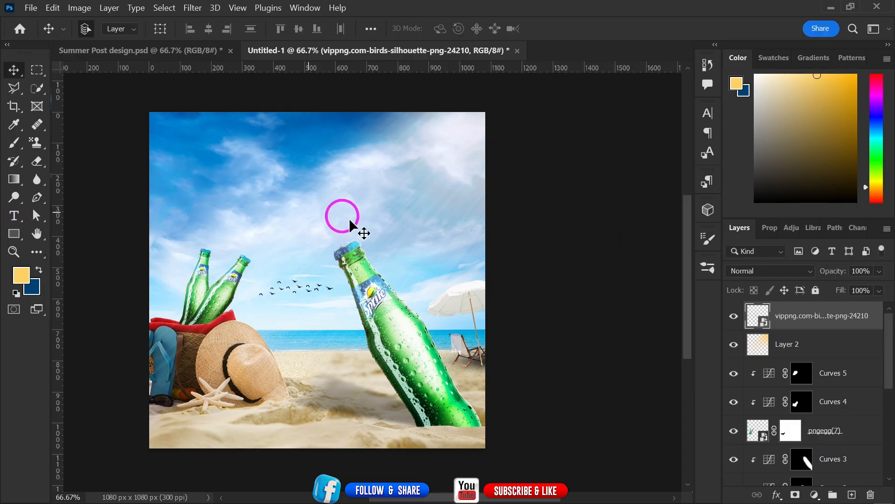
# Step: Place the paraglider PNG from File Explorer's Downloads folder at 2.10% scale in the sky above the two small bottles
pyautogui.moveTo(296, 485)
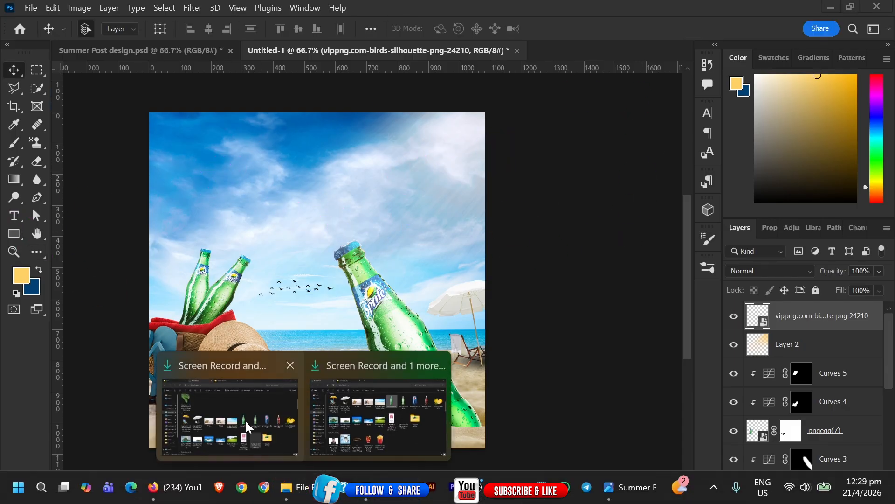
pyautogui.click(246, 421)
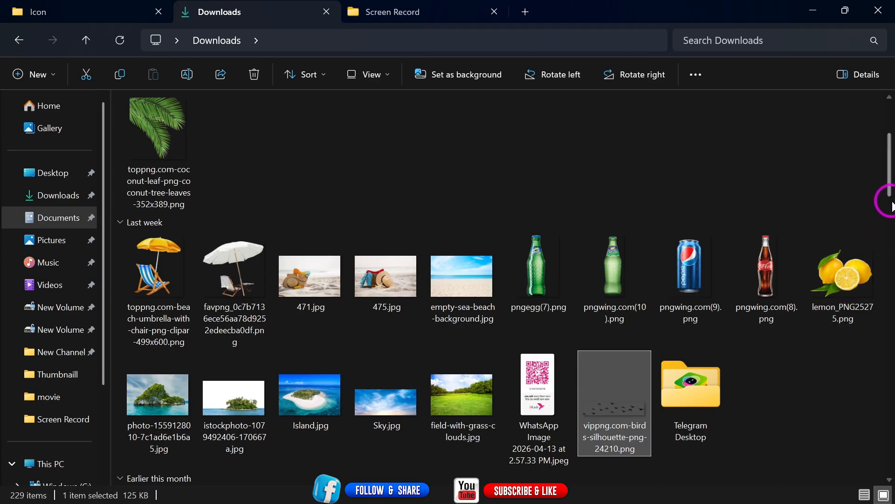
pyautogui.moveTo(892, 205); pyautogui.dragTo(889, 104)
pyautogui.moveTo(133, 153); pyautogui.dragTo(411, 356)
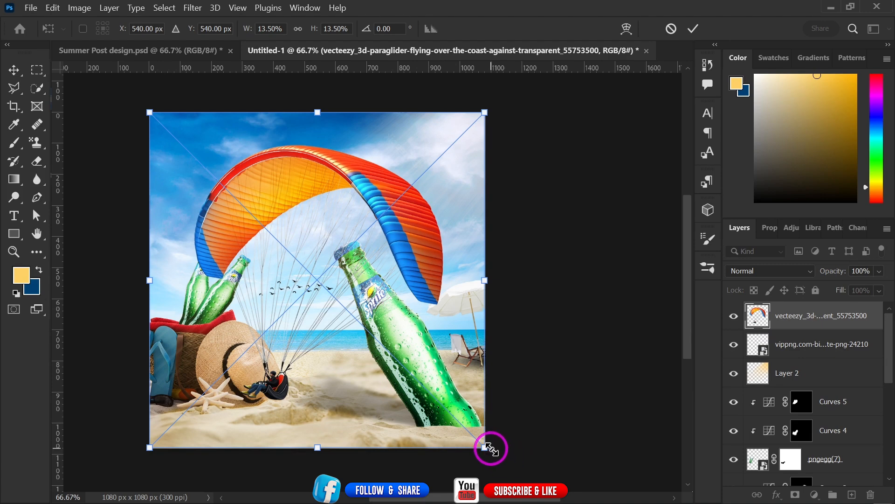
pyautogui.moveTo(488, 448); pyautogui.dragTo(226, 182)
pyautogui.moveTo(199, 132); pyautogui.dragTo(251, 174)
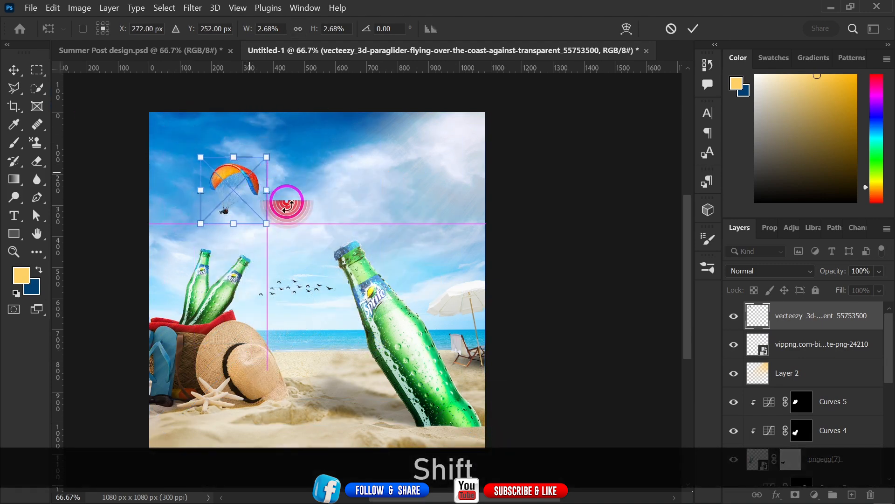
pyautogui.moveTo(271, 225); pyautogui.dragTo(253, 208)
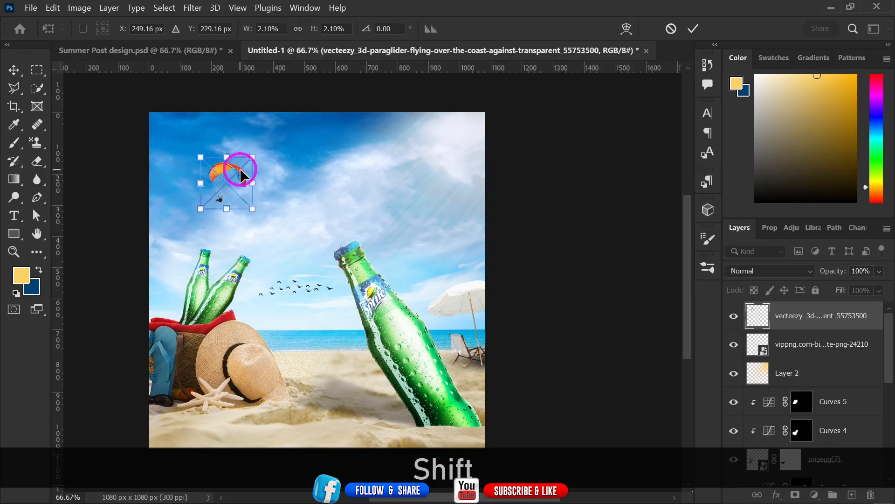
pyautogui.moveTo(240, 170); pyautogui.dragTo(248, 185)
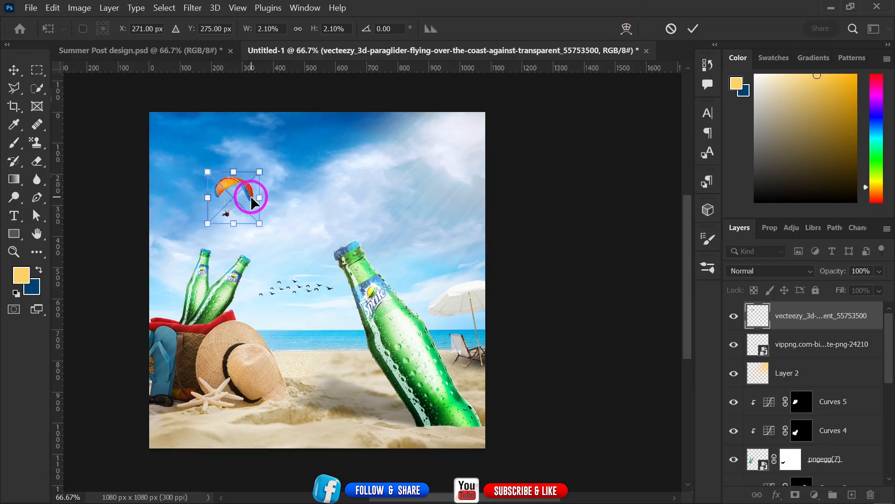
pyautogui.moveTo(250, 195)
pyautogui.mouseDown()
pyautogui.moveTo(256, 206)
pyautogui.moveTo(250, 191)
pyautogui.mouseUp()
pyautogui.click(692, 29)
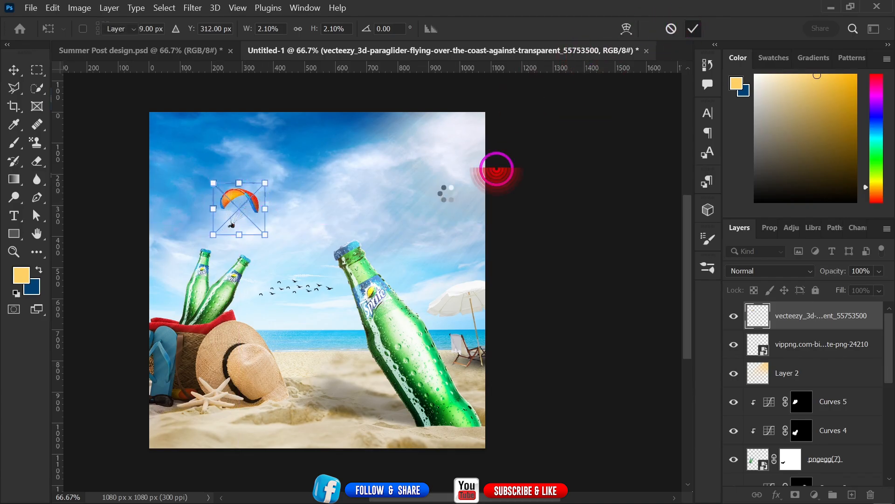
# Step: Add a vertical guide about 45 px inside the canvas's left edge and a horizontal guide about 50 px below its top edge
pyautogui.moveTo(61, 283); pyautogui.dragTo(166, 285)
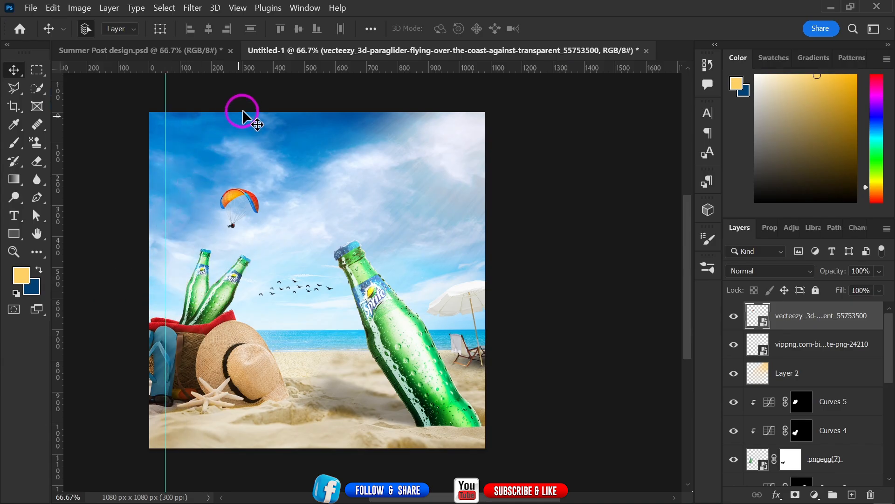
pyautogui.moveTo(266, 71); pyautogui.dragTo(268, 127)
pyautogui.moveTo(167, 179); pyautogui.dragTo(163, 178)
# Step: Place the Sprite logo PNG from File Explorer's Downloads folder at 1.84% scale in the canvas's upper-left corner
pyautogui.moveTo(286, 487)
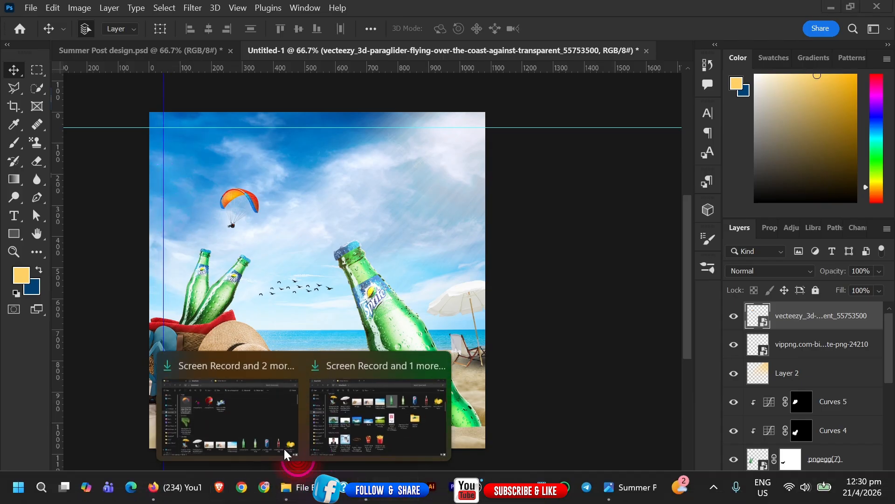
pyautogui.click(214, 385)
pyautogui.moveTo(396, 128); pyautogui.dragTo(186, 156)
pyautogui.press('shift')
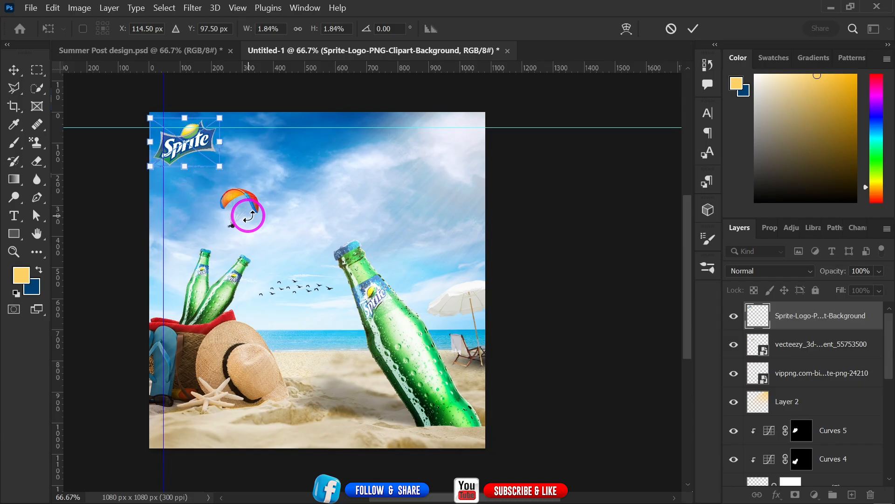
pyautogui.click(694, 29)
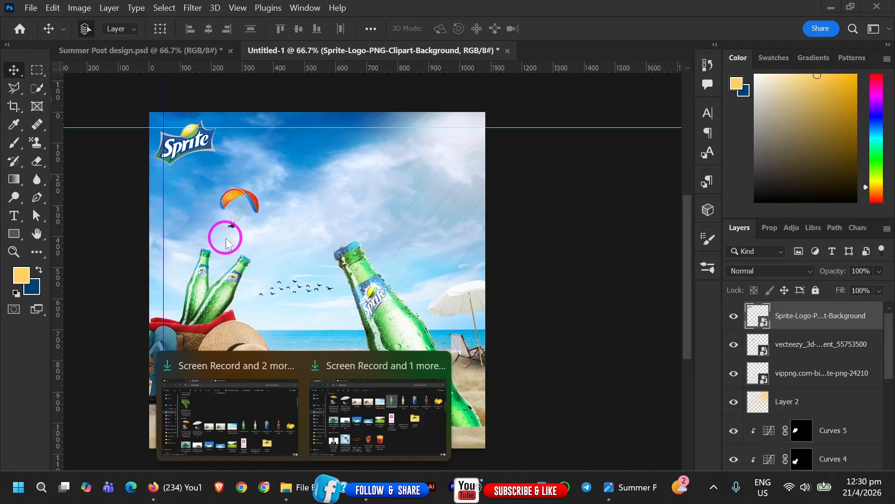
# Step: Place pngegg(9).png, the hot-air balloons, from File Explorer's Downloads folder in the sky above the large bottle and move its layer below Layer 2
pyautogui.click(250, 396)
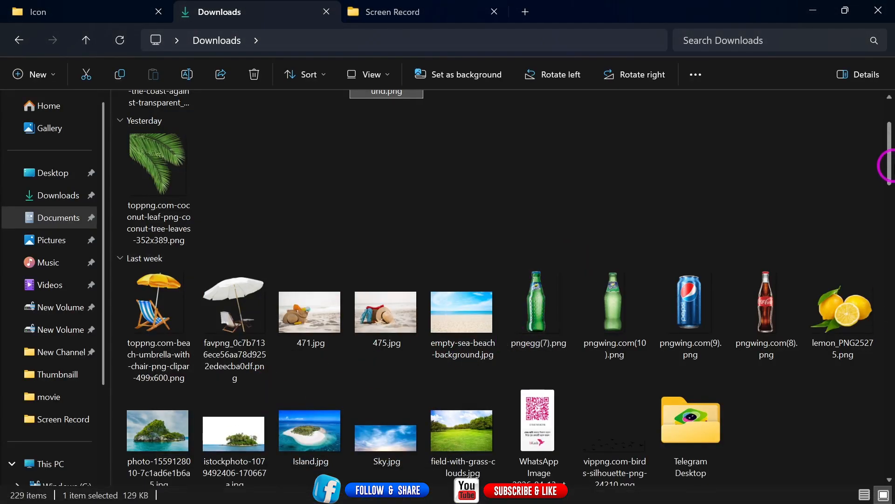
pyautogui.moveTo(887, 166); pyautogui.dragTo(882, 124)
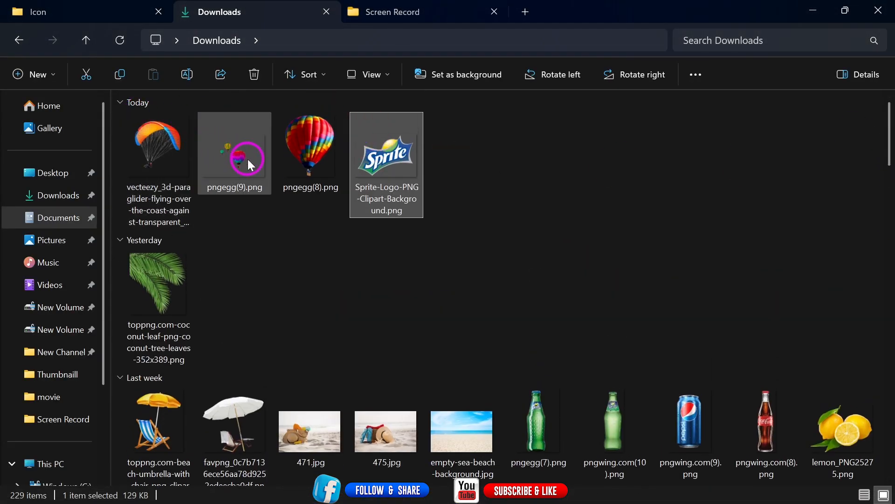
pyautogui.moveTo(251, 165); pyautogui.dragTo(445, 310)
pyautogui.moveTo(484, 394); pyautogui.dragTo(418, 236)
pyautogui.moveTo(853, 332); pyautogui.dragTo(805, 452)
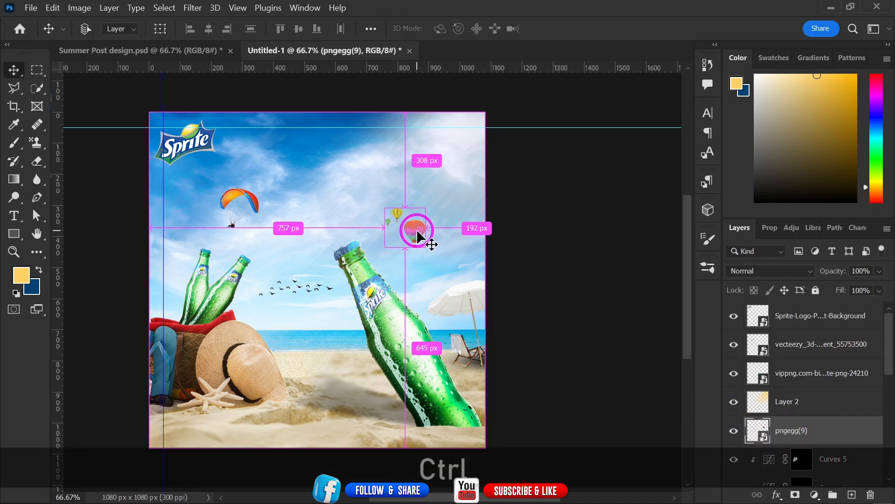
# Step: Scale the balloons down to 5.13% and position them just right of the large bottle's neck
pyautogui.hotkey('ctrl', 't')
pyautogui.press('capslock')
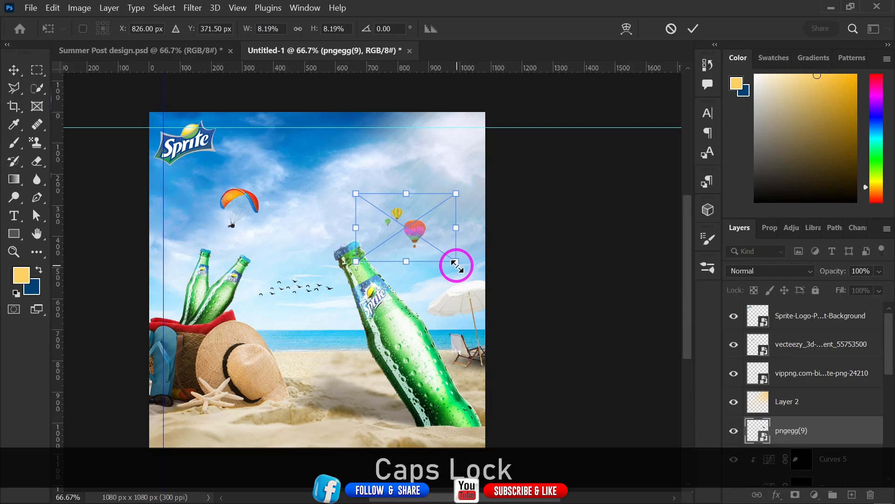
pyautogui.press('capslock')
pyautogui.moveTo(456, 264); pyautogui.dragTo(418, 277)
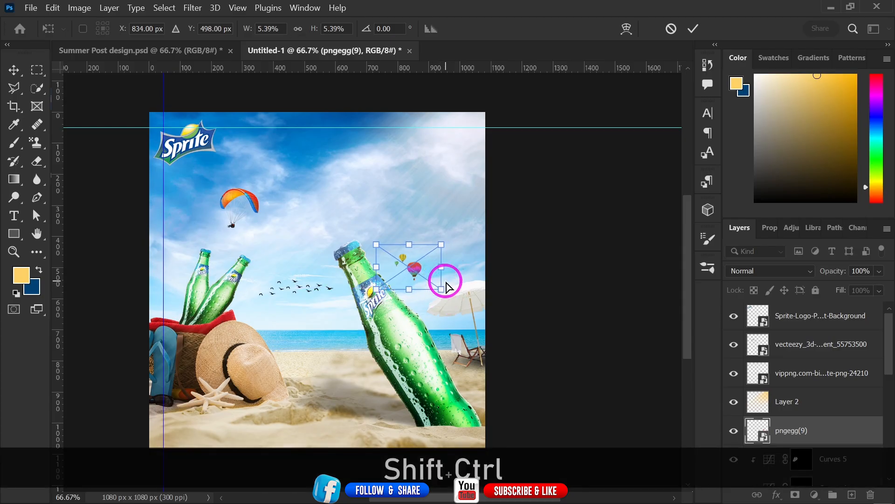
pyautogui.hotkey('ctrl', 'shift', 'z')
pyautogui.press('shift')
pyautogui.moveTo(438, 294); pyautogui.dragTo(435, 289)
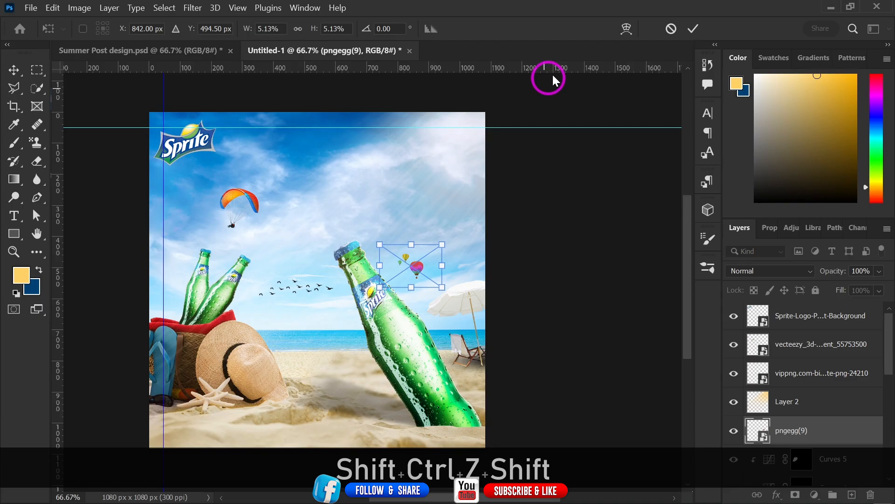
pyautogui.click(693, 29)
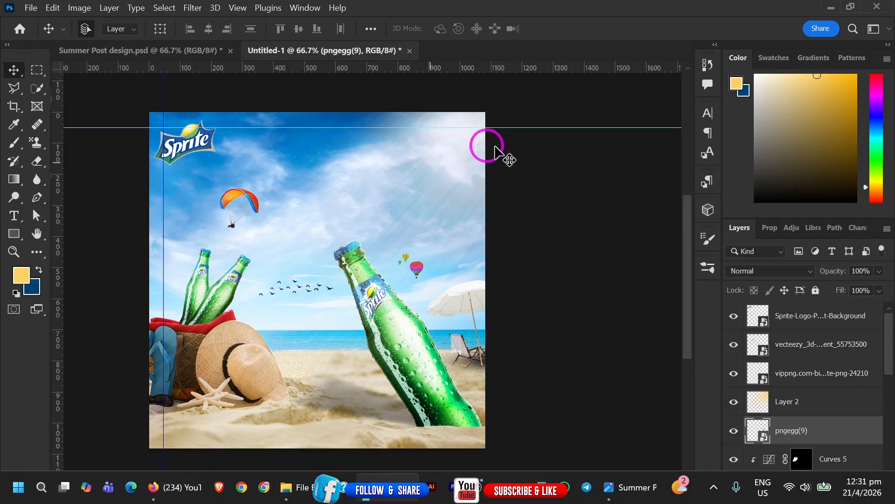
# Step: Place the coconut leaf PNG from File Explorer's Downloads folder into the post and flip it horizontally
pyautogui.moveTo(285, 487)
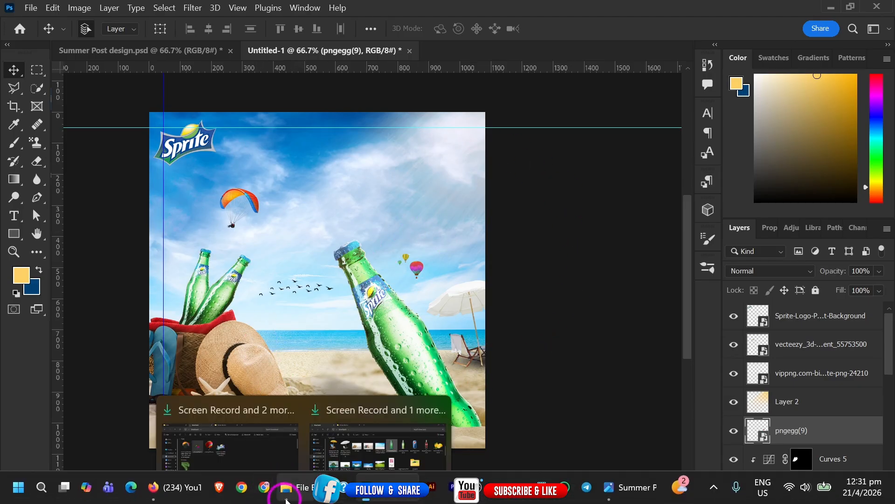
pyautogui.click(266, 450)
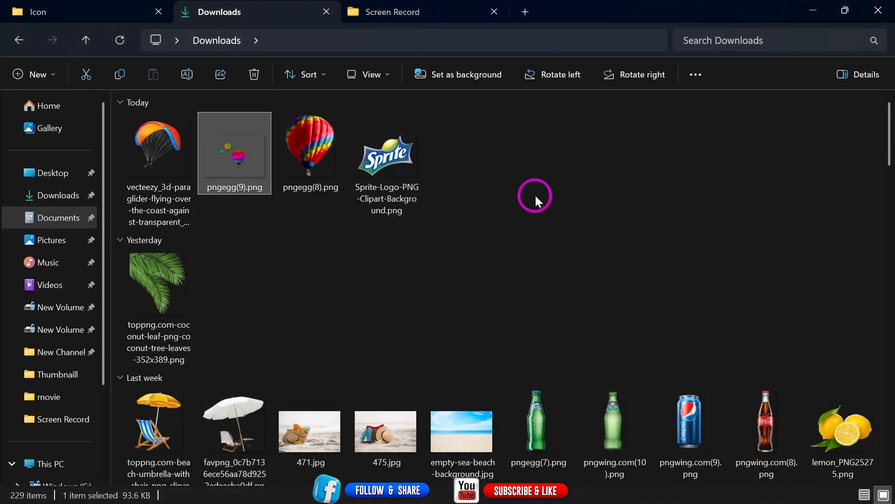
pyautogui.moveTo(159, 284); pyautogui.dragTo(425, 240)
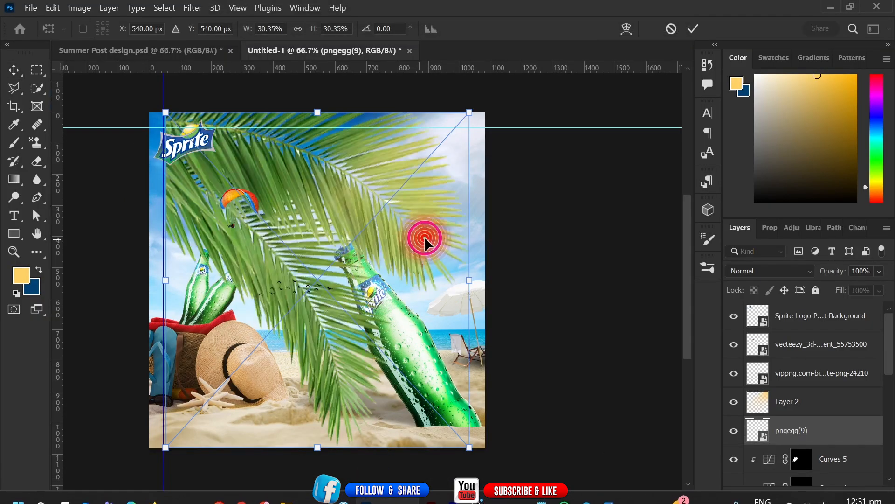
pyautogui.rightClick(400, 217)
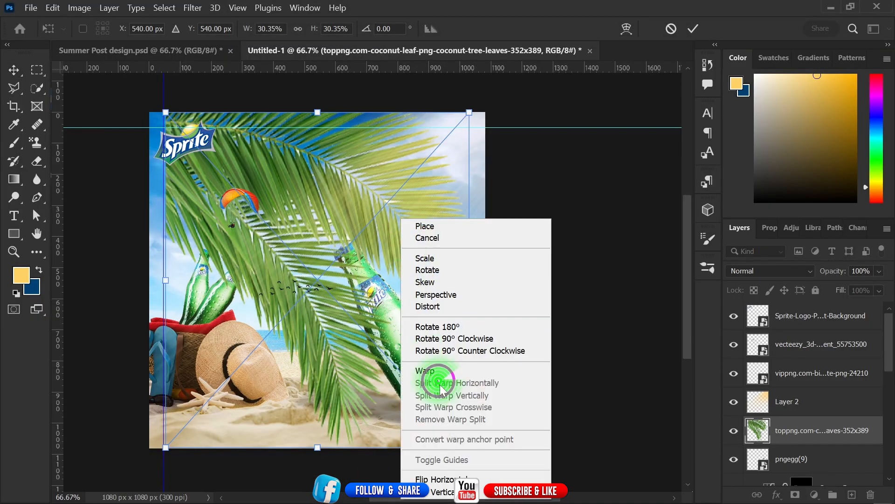
pyautogui.click(447, 479)
# Step: Scale the coconut leaf to 11.21% in the canvas's upper-right corner and move its layer directly above Layer 2
pyautogui.moveTo(468, 446); pyautogui.dragTo(307, 249)
pyautogui.moveTo(293, 156); pyautogui.dragTo(482, 148)
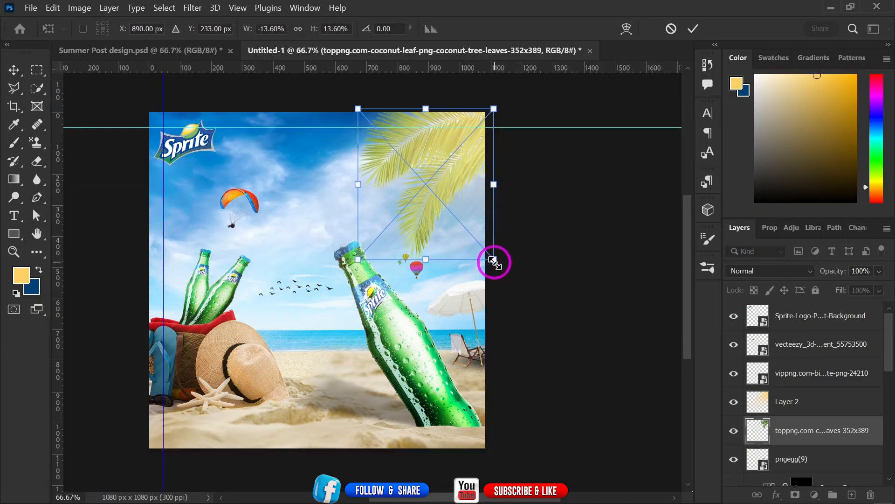
pyautogui.moveTo(492, 258); pyautogui.dragTo(460, 201)
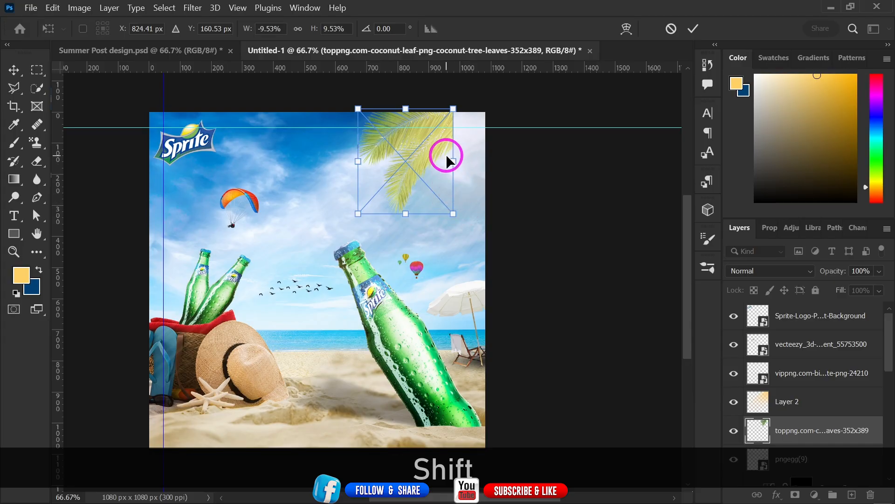
pyautogui.moveTo(446, 153); pyautogui.dragTo(472, 152)
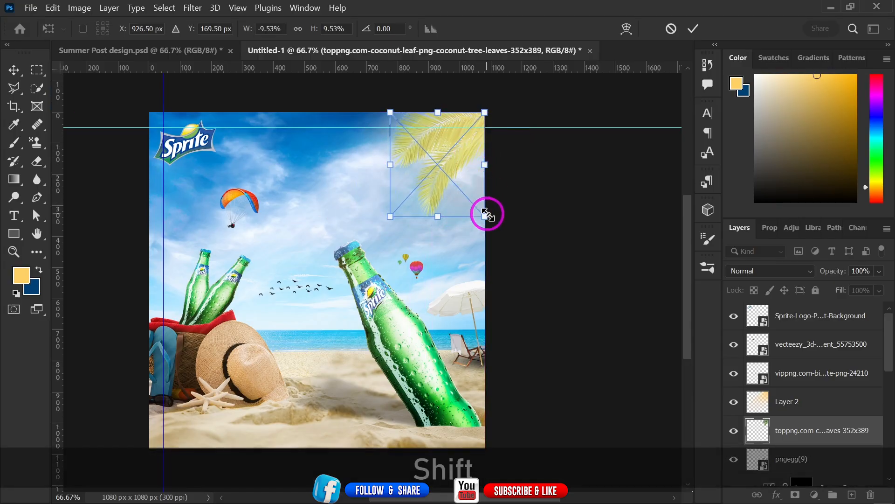
pyautogui.moveTo(485, 216); pyautogui.dragTo(502, 236)
pyautogui.moveTo(470, 193); pyautogui.dragTo(464, 187)
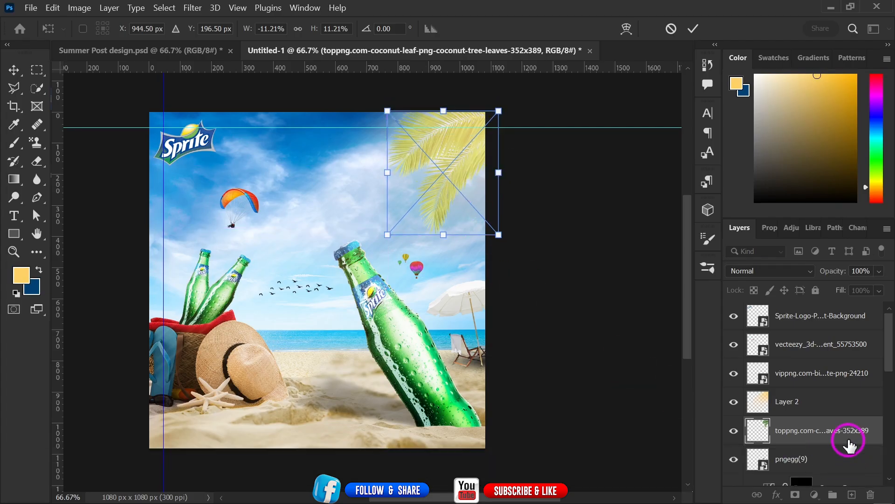
pyautogui.moveTo(850, 445); pyautogui.dragTo(845, 398)
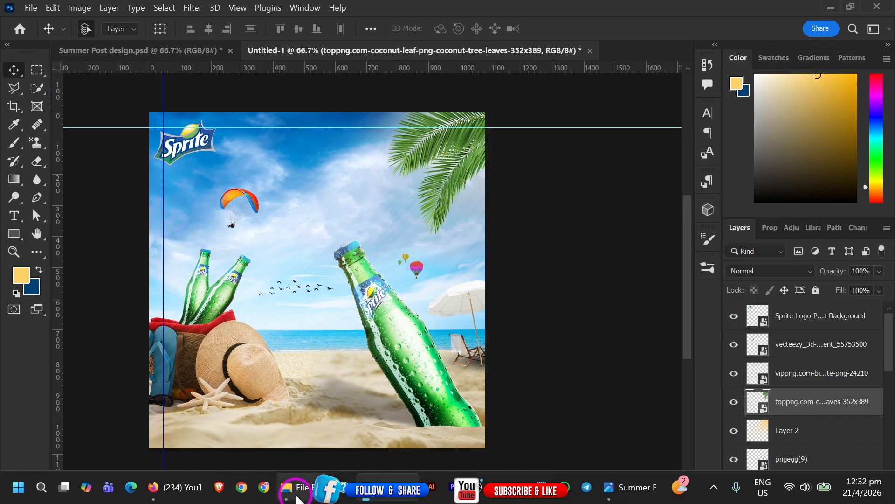
# Step: Place the orange glow on black from File Explorer's Download image folder on New Volume (E:) into the post
pyautogui.moveTo(287, 486)
pyautogui.click(285, 420)
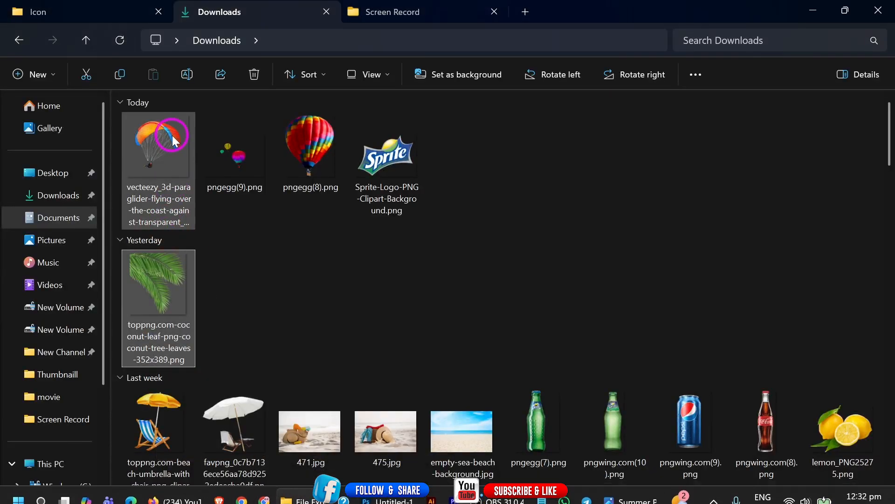
pyautogui.click(60, 307)
pyautogui.doubleClick(456, 143)
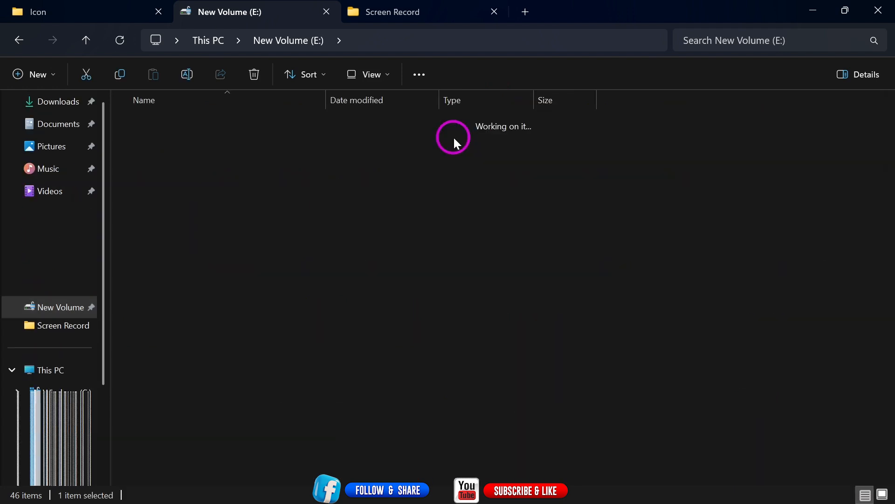
pyautogui.doubleClick(305, 134)
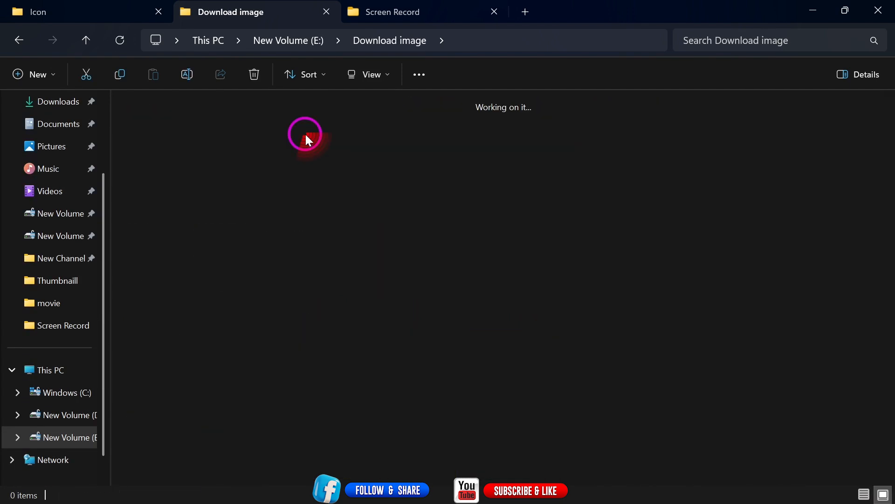
pyautogui.moveTo(743, 242); pyautogui.dragTo(442, 206)
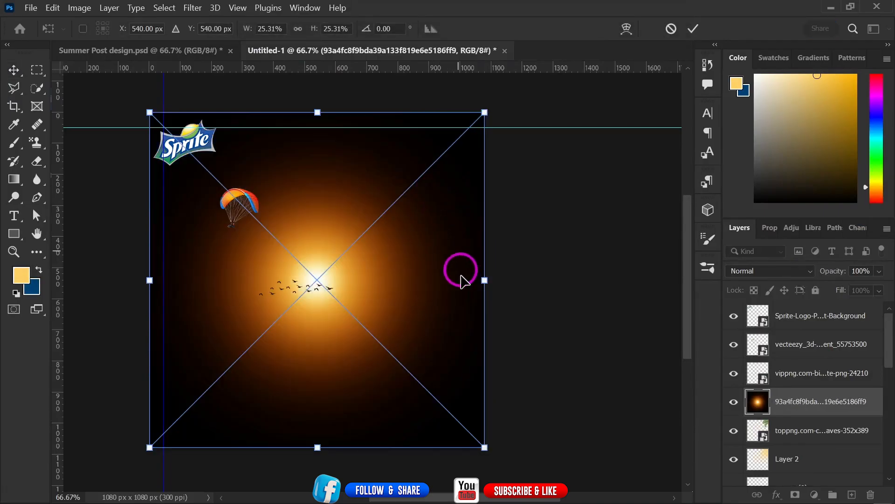
# Step: Set the orange glow's blend mode to Screen and scale it to about 14.09% over the palm leaf at the canvas's upper-right corner
pyautogui.click(793, 271)
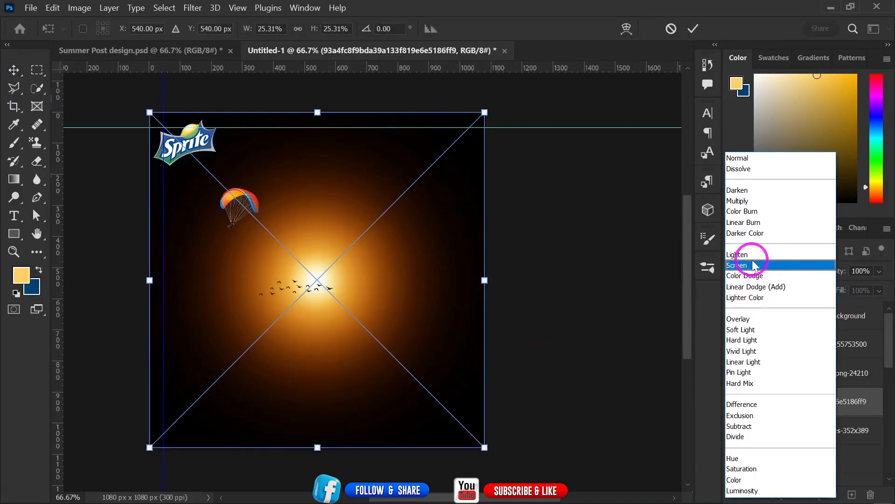
pyautogui.click(745, 265)
pyautogui.moveTo(484, 446); pyautogui.dragTo(486, 120)
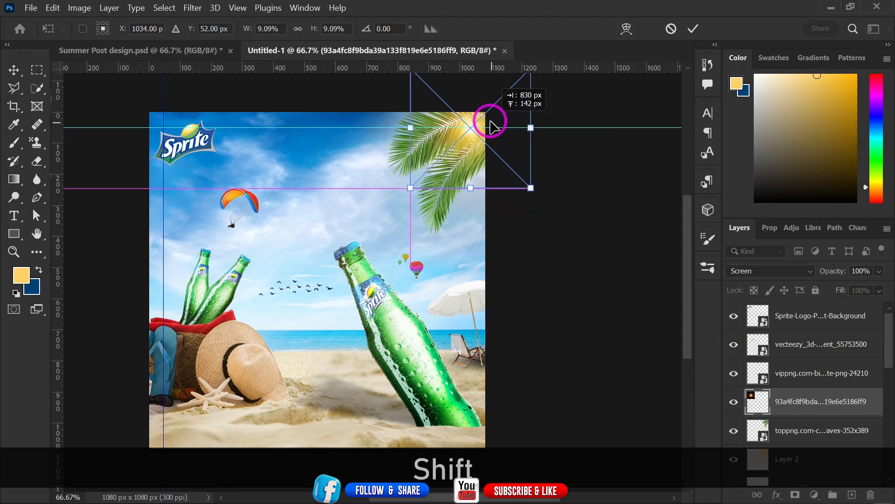
pyautogui.moveTo(530, 187); pyautogui.dragTo(592, 236)
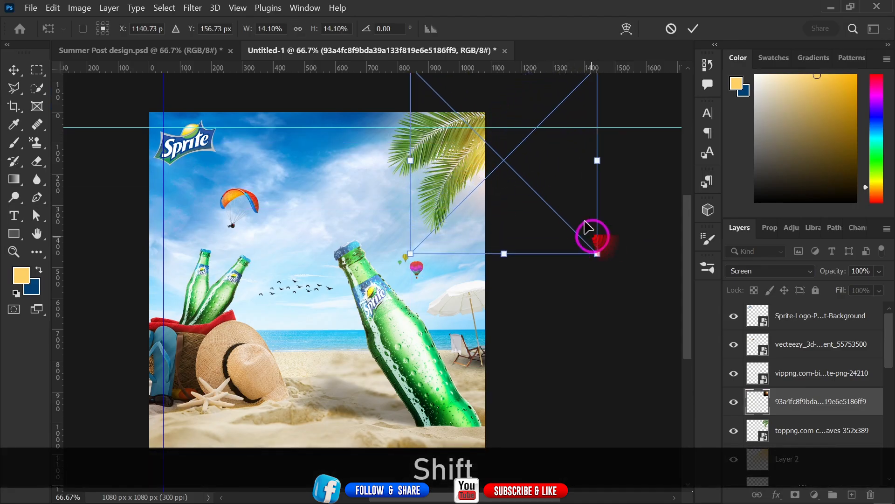
pyautogui.moveTo(522, 173); pyautogui.dragTo(510, 123)
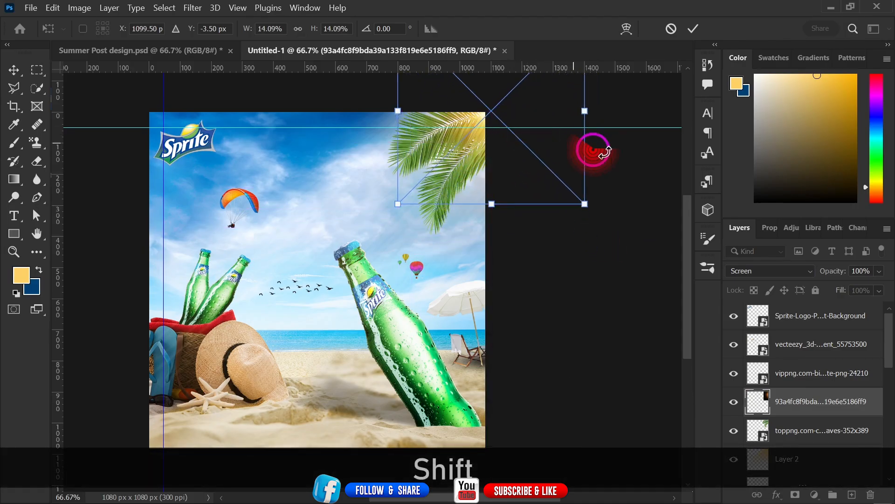
pyautogui.click(693, 28)
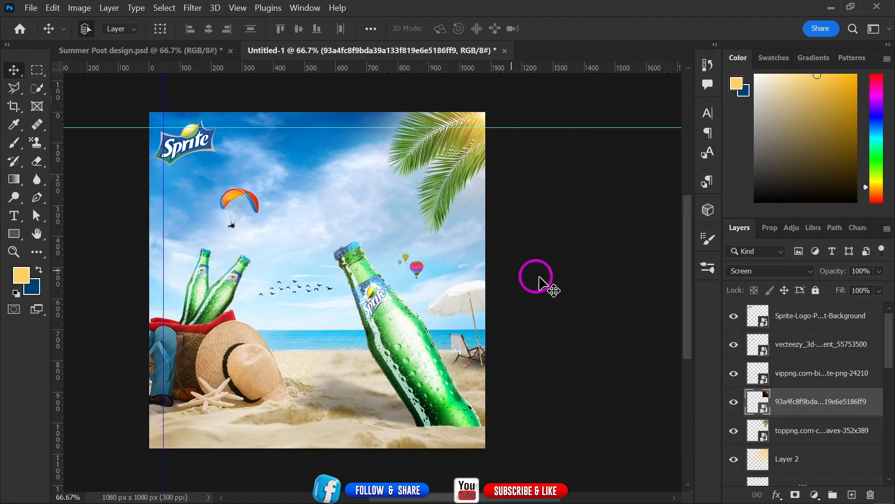
# Step: Deselect the glow layer and remove the horizontal and vertical guides from the canvas
pyautogui.click(555, 276)
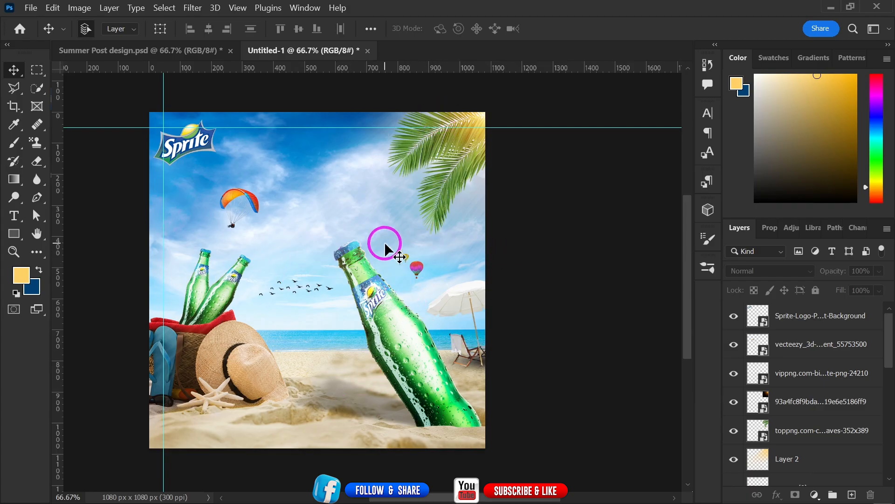
pyautogui.moveTo(363, 127); pyautogui.dragTo(362, 28)
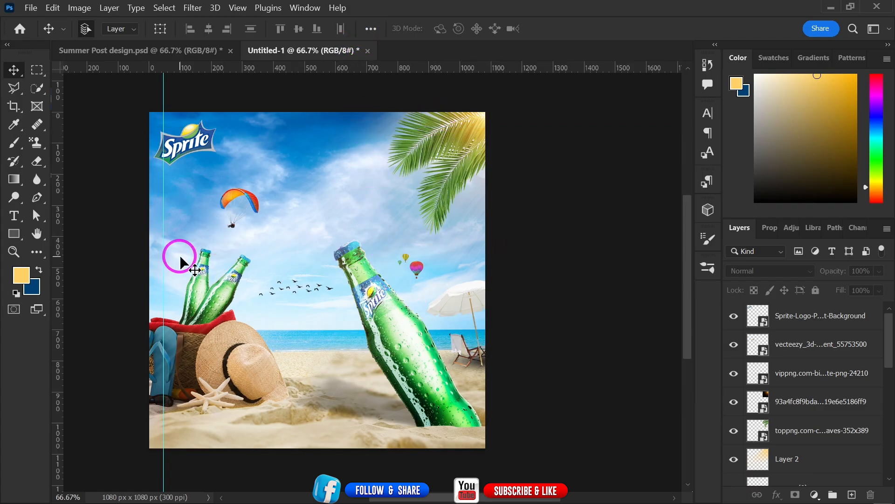
pyautogui.moveTo(163, 240); pyautogui.dragTo(26, 226)
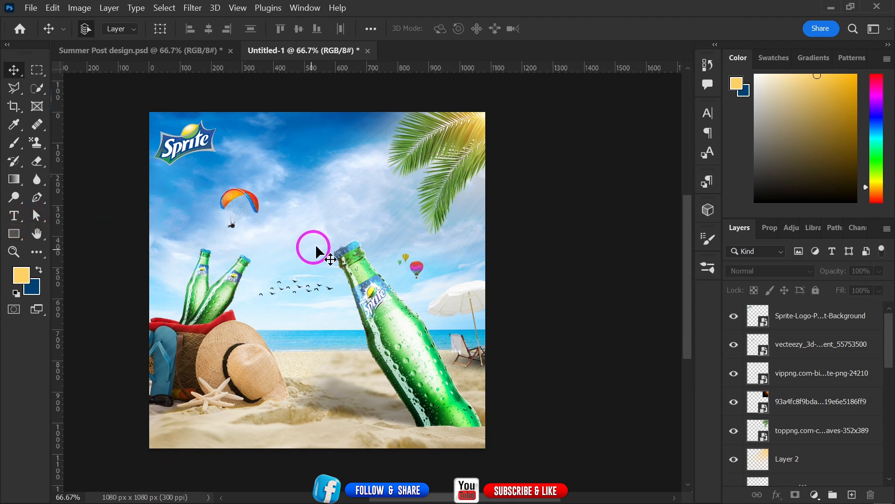
# Step: Stamp all visible layers into a new merged layer at the top of the layer stack
pyautogui.click(191, 8)
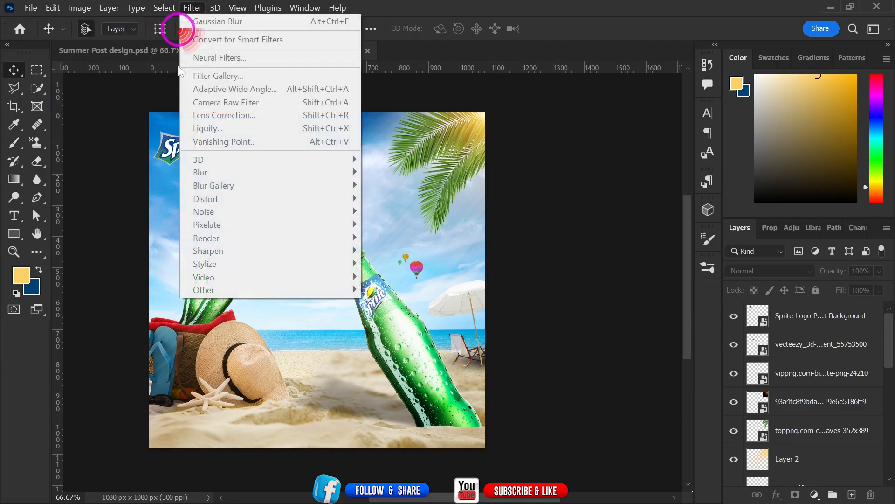
pyautogui.click(627, 293)
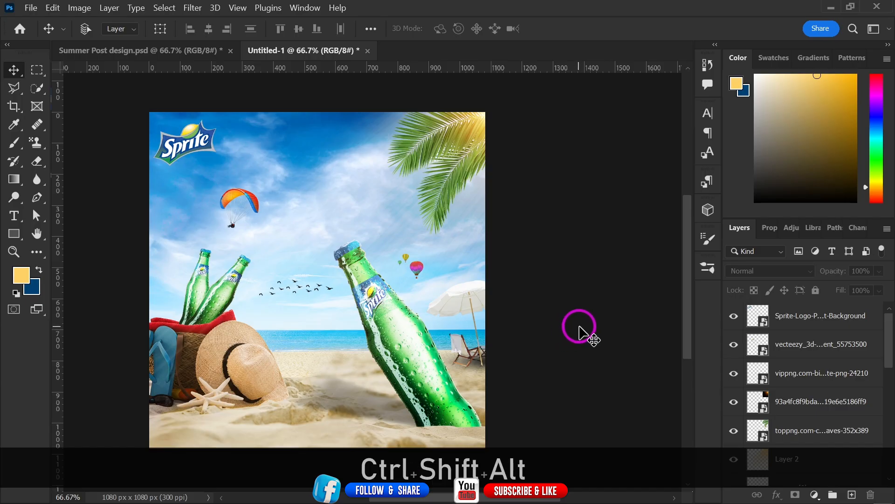
pyautogui.hotkey('ctrl', 'shift', 'alt', 'e')
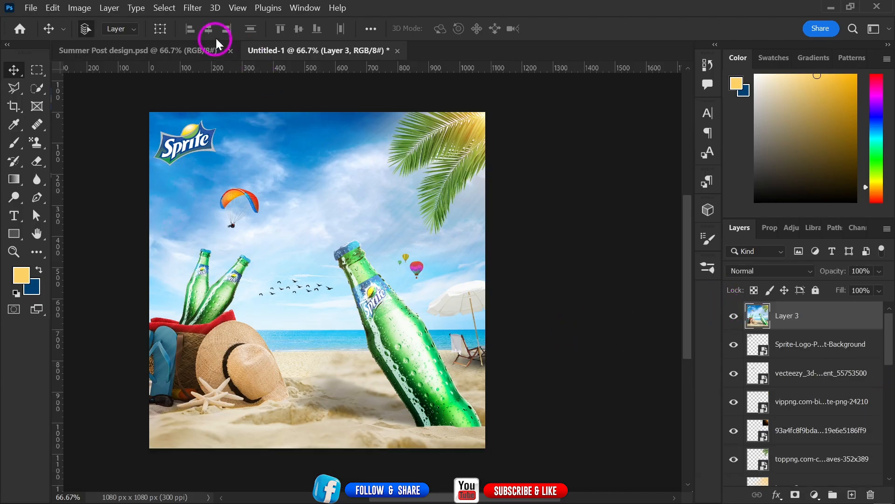
pyautogui.click(189, 8)
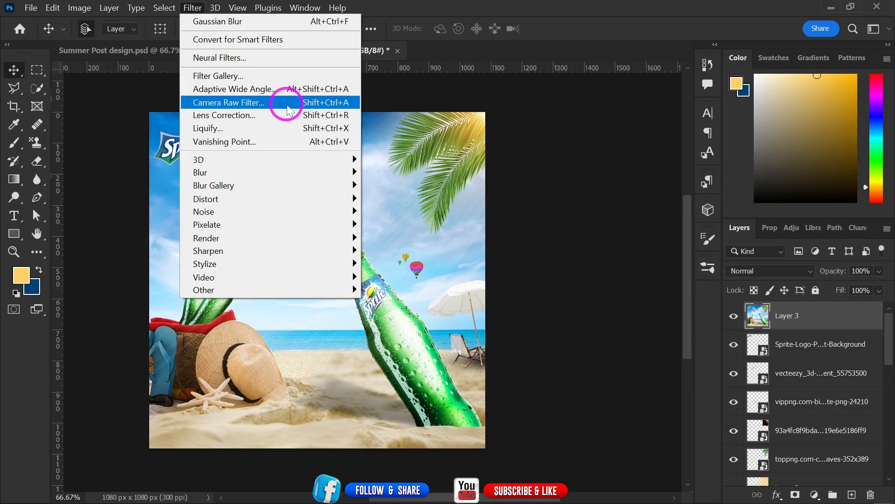
pyautogui.click(537, 220)
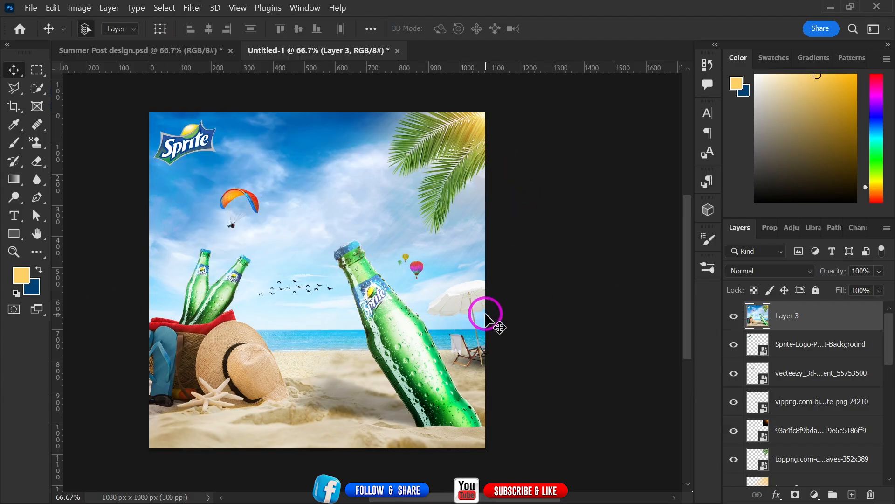